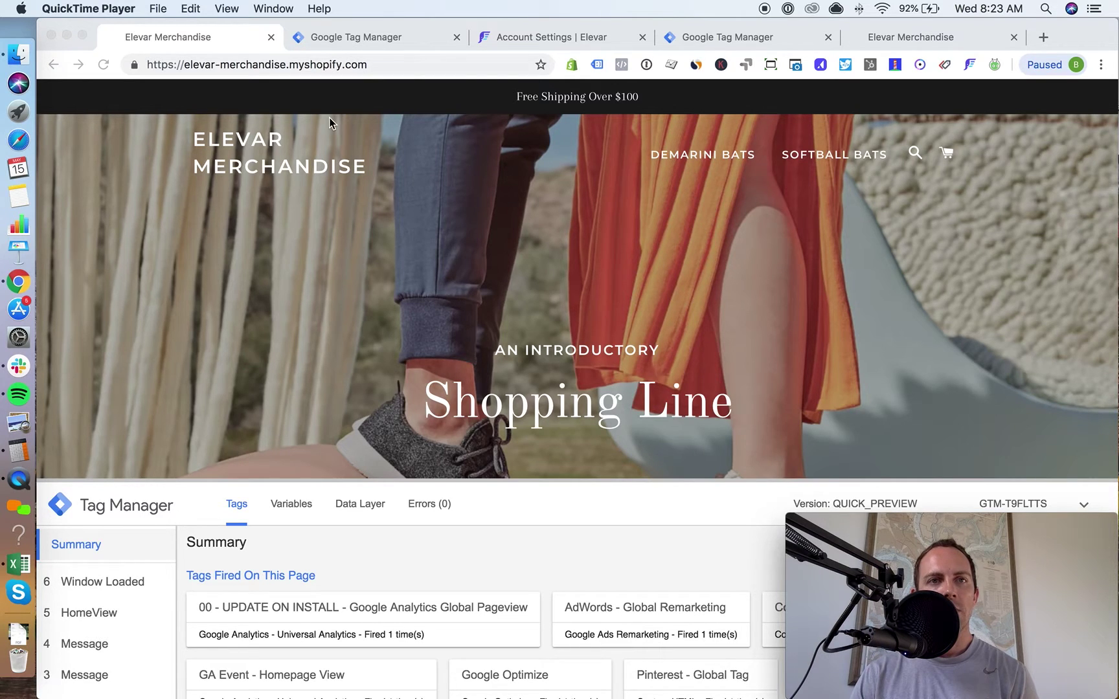
Enlarge the debug pane and test-click DEMARINI BATS to fire GA Event - Main Navigation Click
{"action": "left_click", "coordinate": [492, 479]}
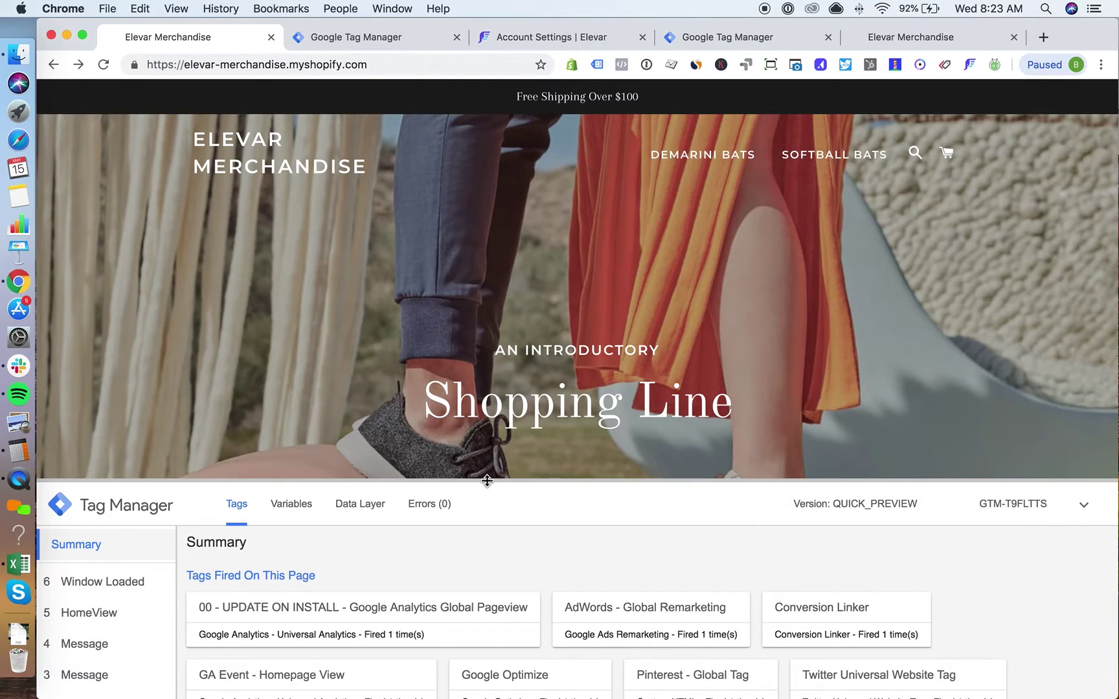
{"action": "left_click_drag", "start_coordinate": [492, 482], "coordinate": [508, 352]}
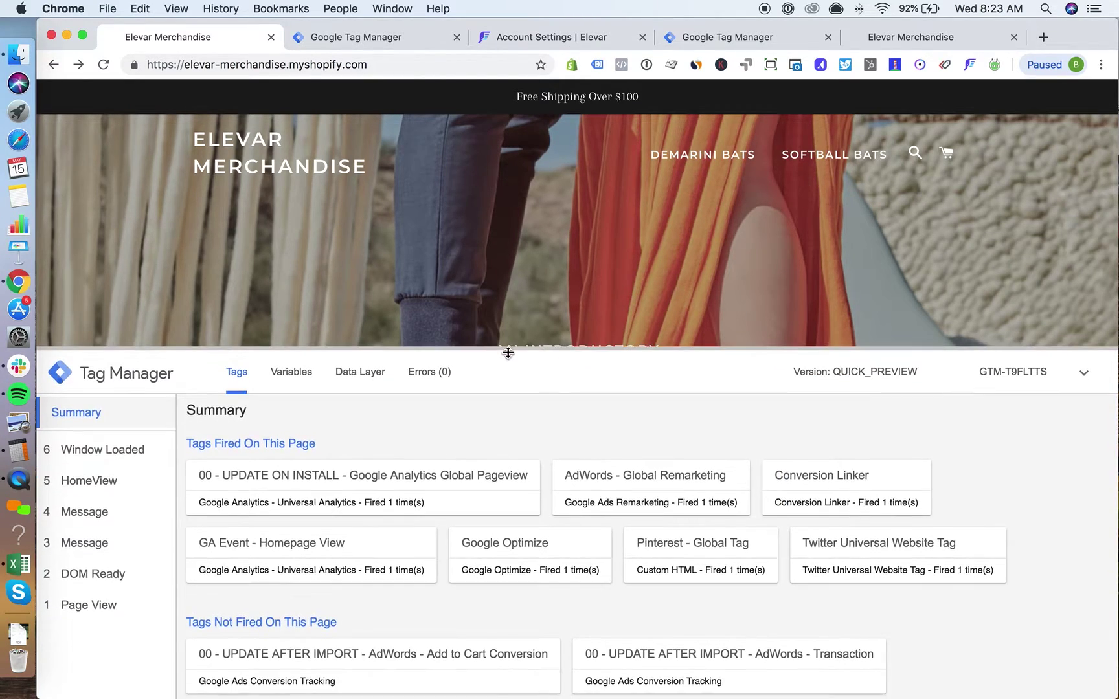
{"action": "left_click", "coordinate": [360, 37]}
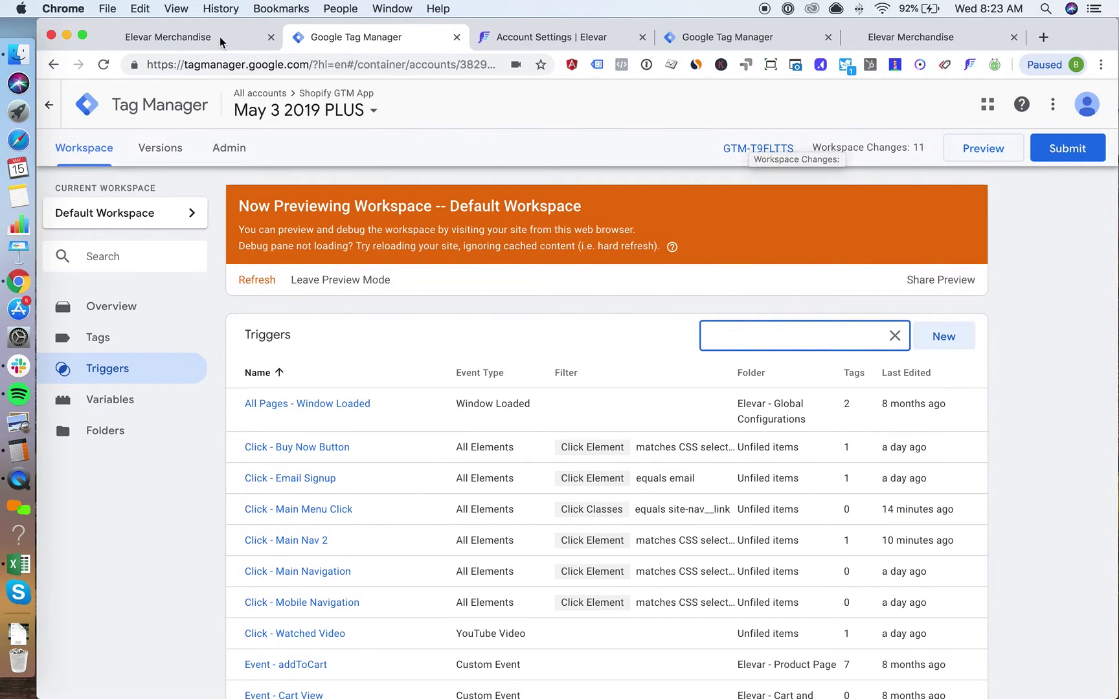
{"action": "left_click", "coordinate": [152, 38]}
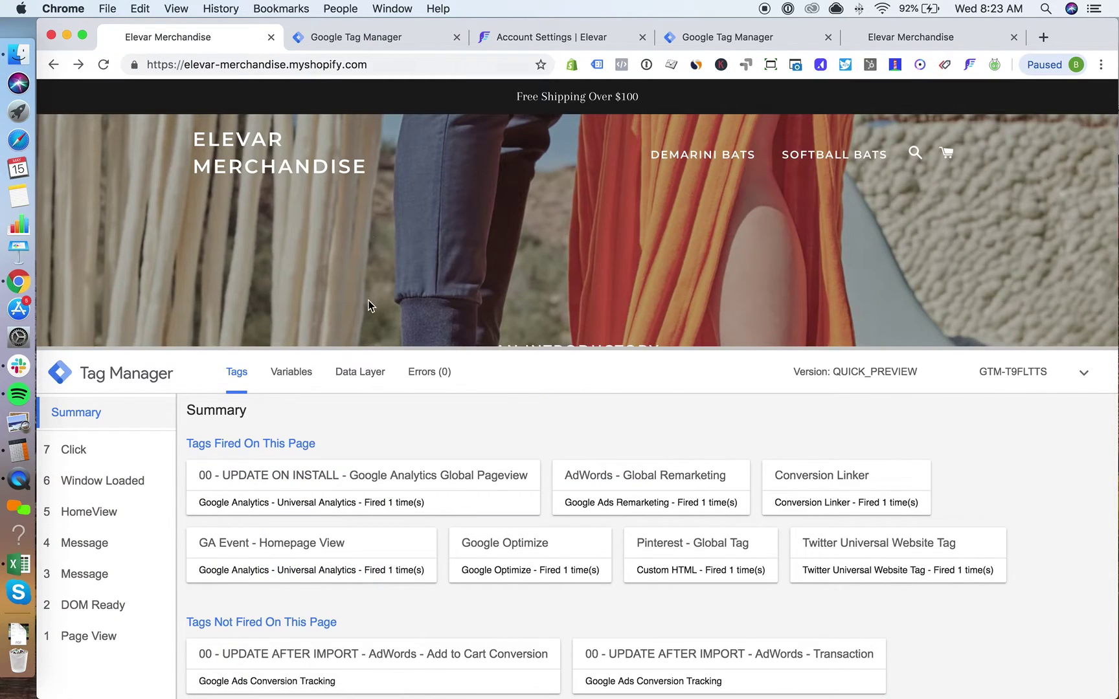
{"action": "left_click", "coordinate": [708, 158], "text": "super"}
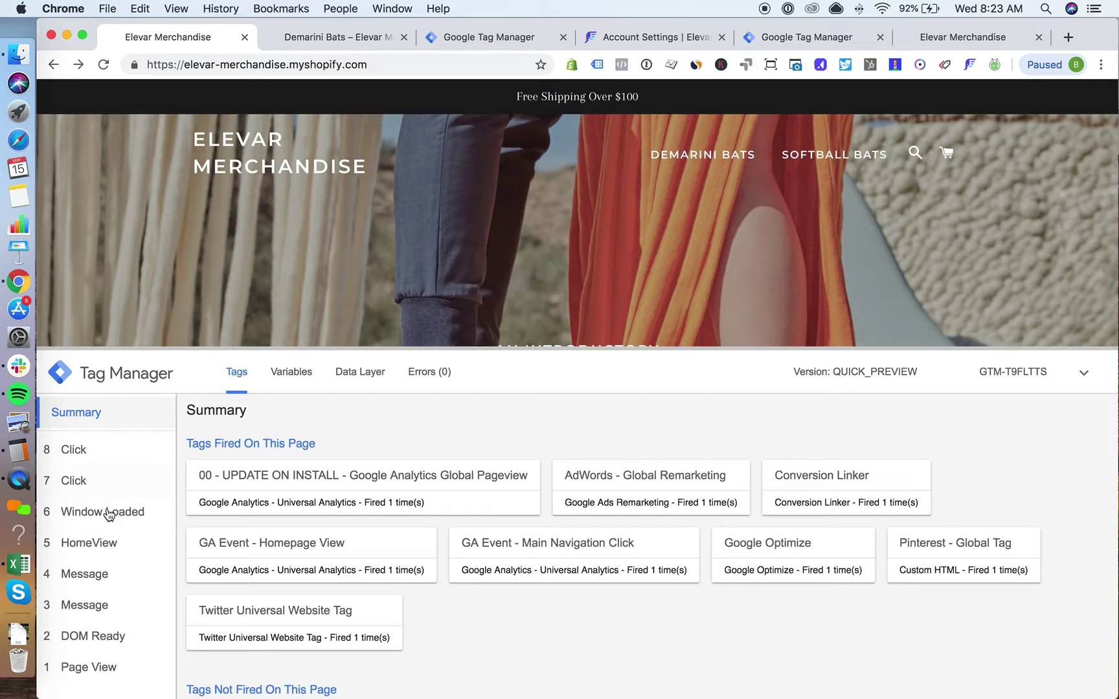
Test-click SOFTBALL BATS and select its Click Classes value 'site-nav__link' in the event's variables
{"action": "left_click", "coordinate": [827, 157], "text": "super"}
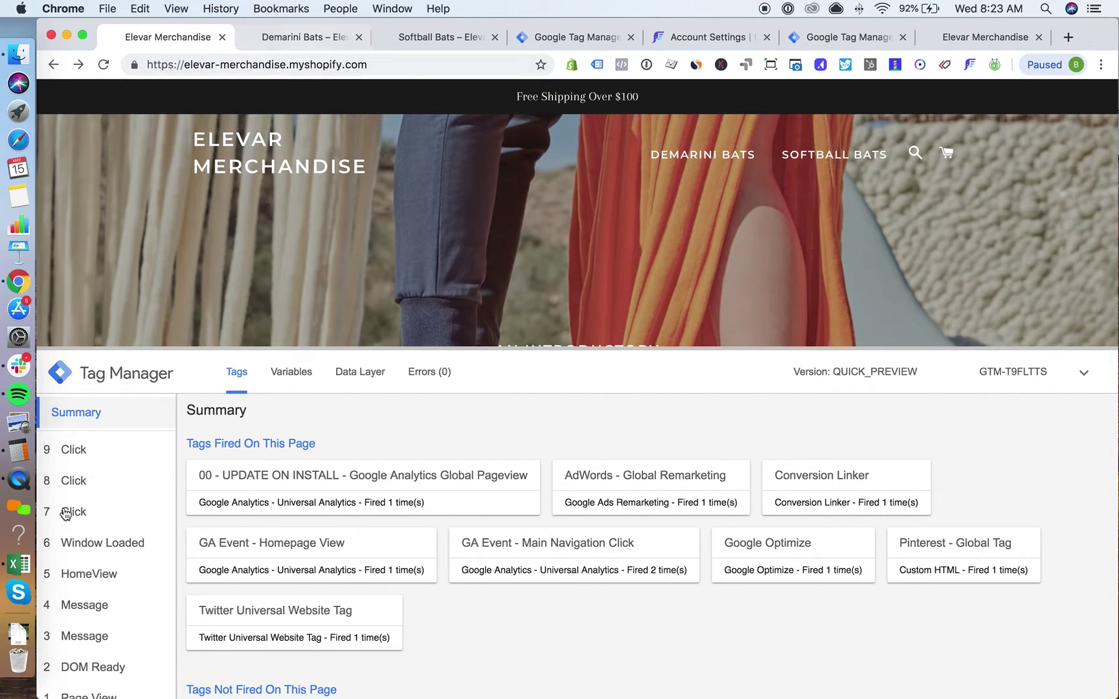
{"action": "left_click", "coordinate": [82, 458]}
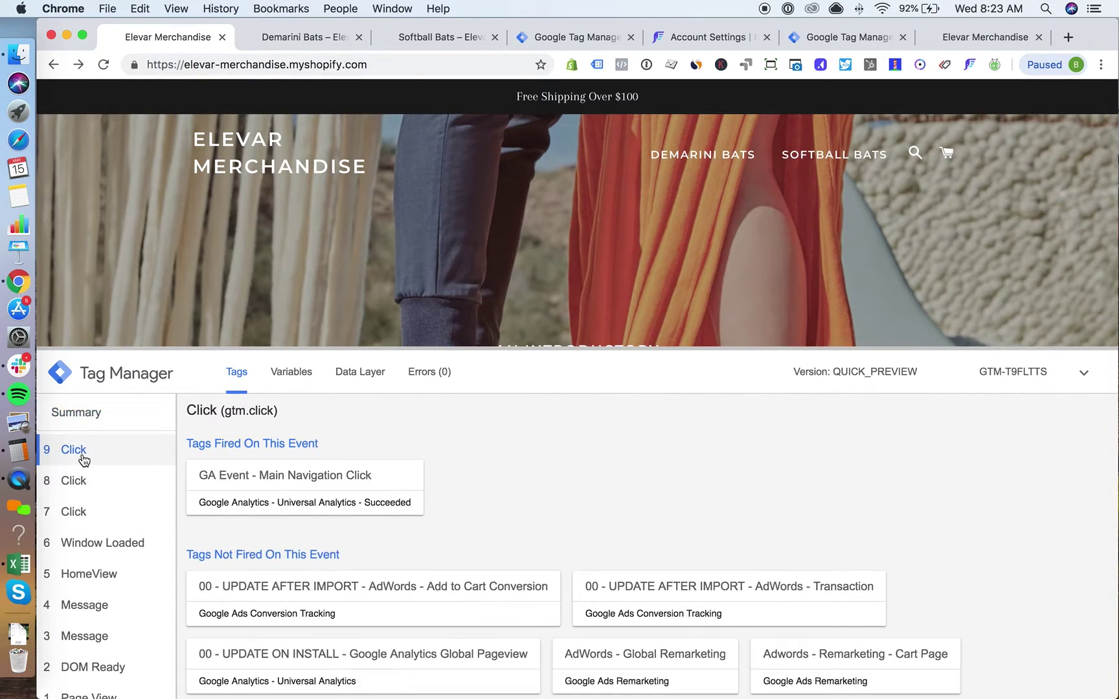
{"action": "left_click", "coordinate": [292, 373]}
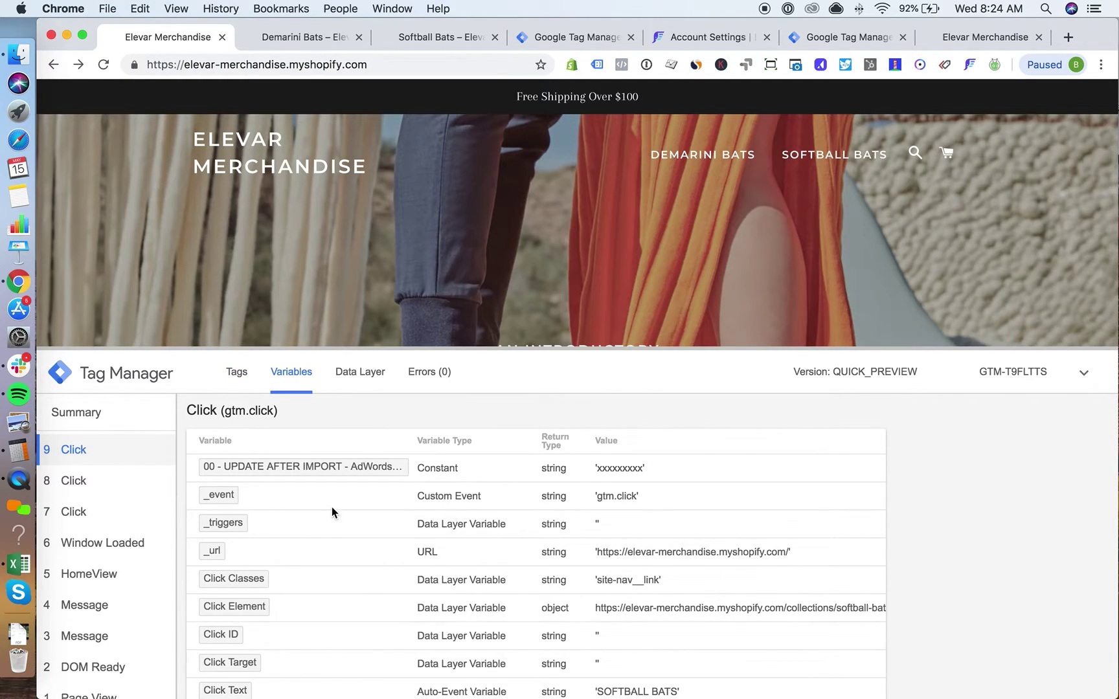
{"action": "left_click_drag", "start_coordinate": [596, 586], "coordinate": [659, 581]}
{"action": "left_click_drag", "start_coordinate": [597, 581], "coordinate": [659, 581]}
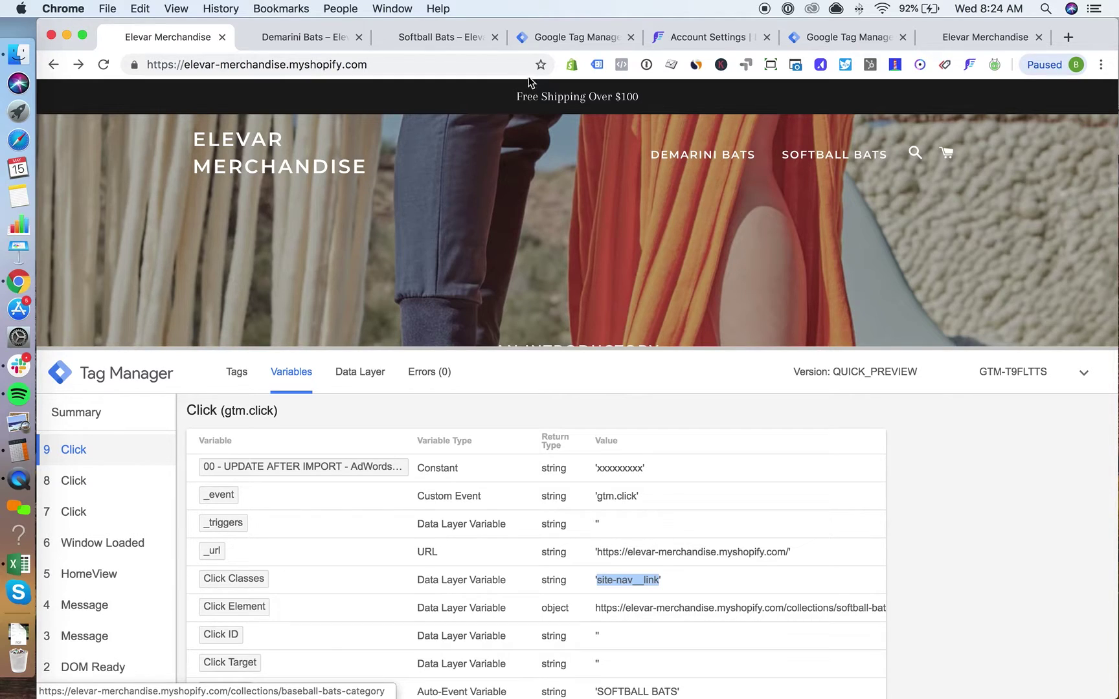
Start a new Click - All Elements trigger named 'Option 1'
{"action": "left_click", "coordinate": [538, 37]}
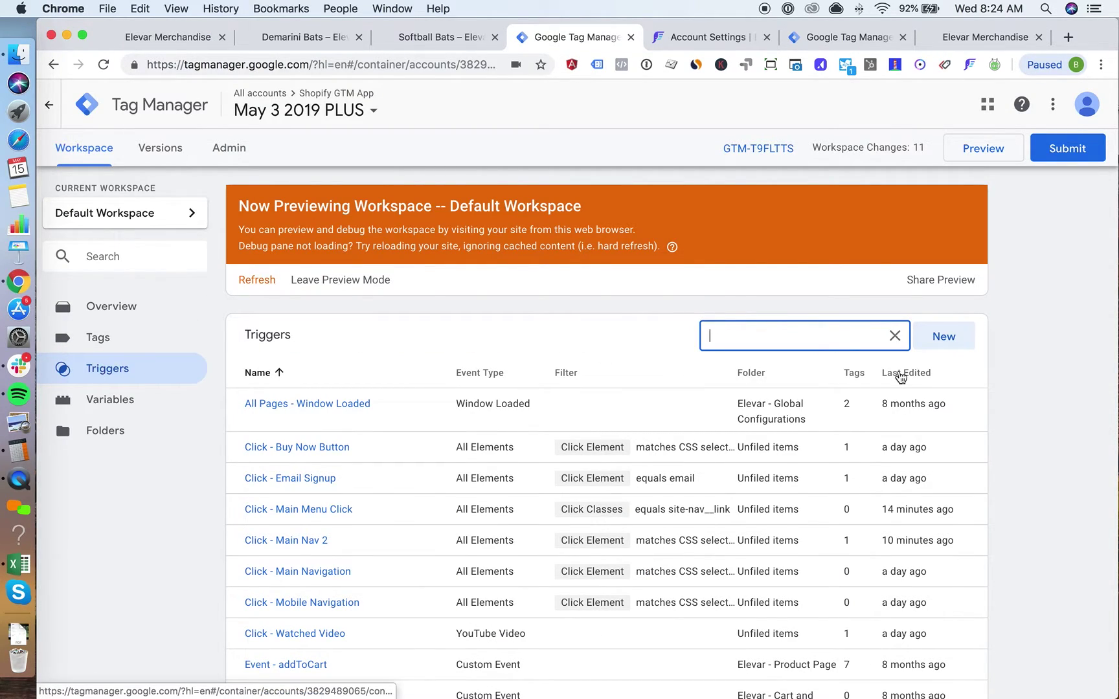
{"action": "left_click", "coordinate": [931, 339]}
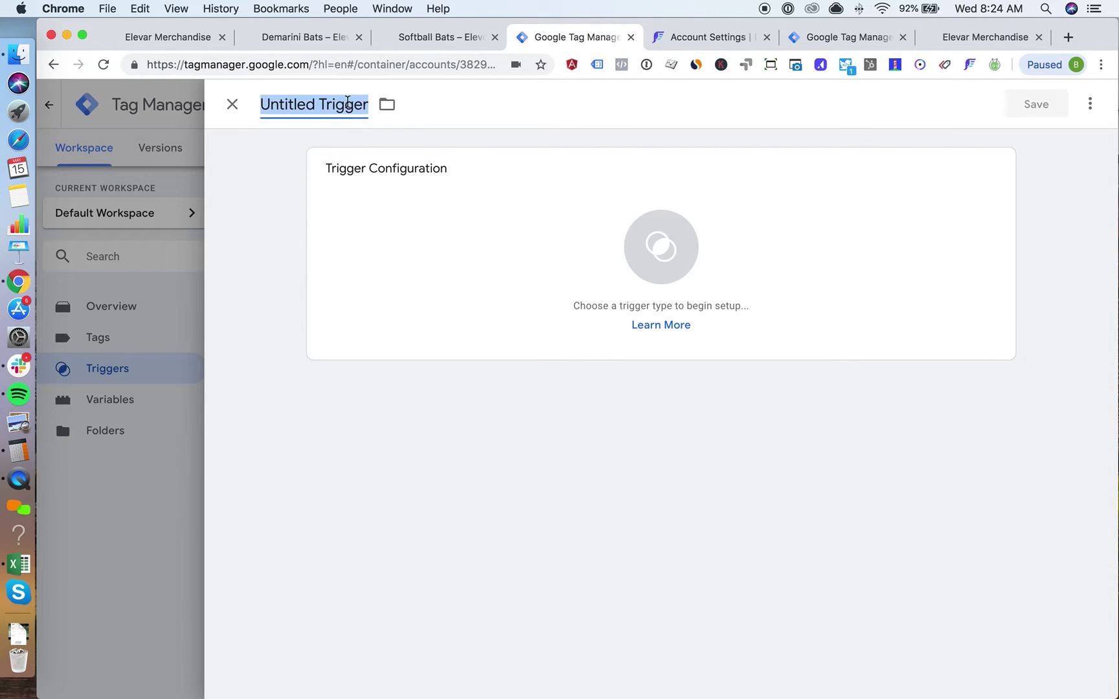
{"action": "type", "text": "Option 1"}
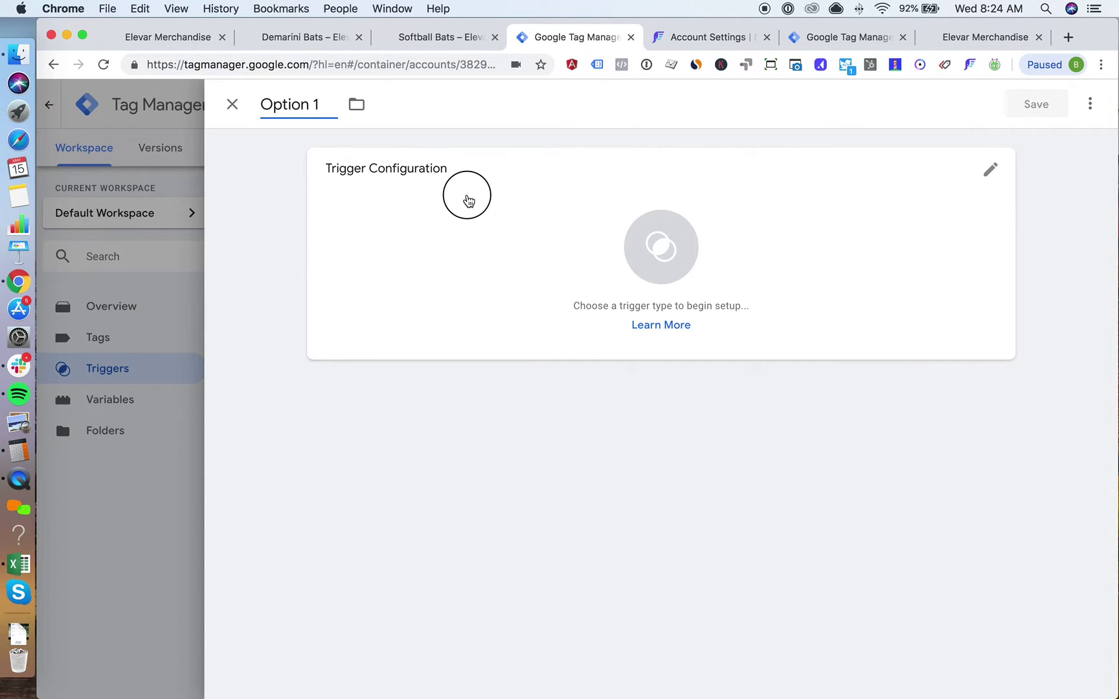
{"action": "left_click", "coordinate": [465, 196]}
{"action": "left_click", "coordinate": [729, 367]}
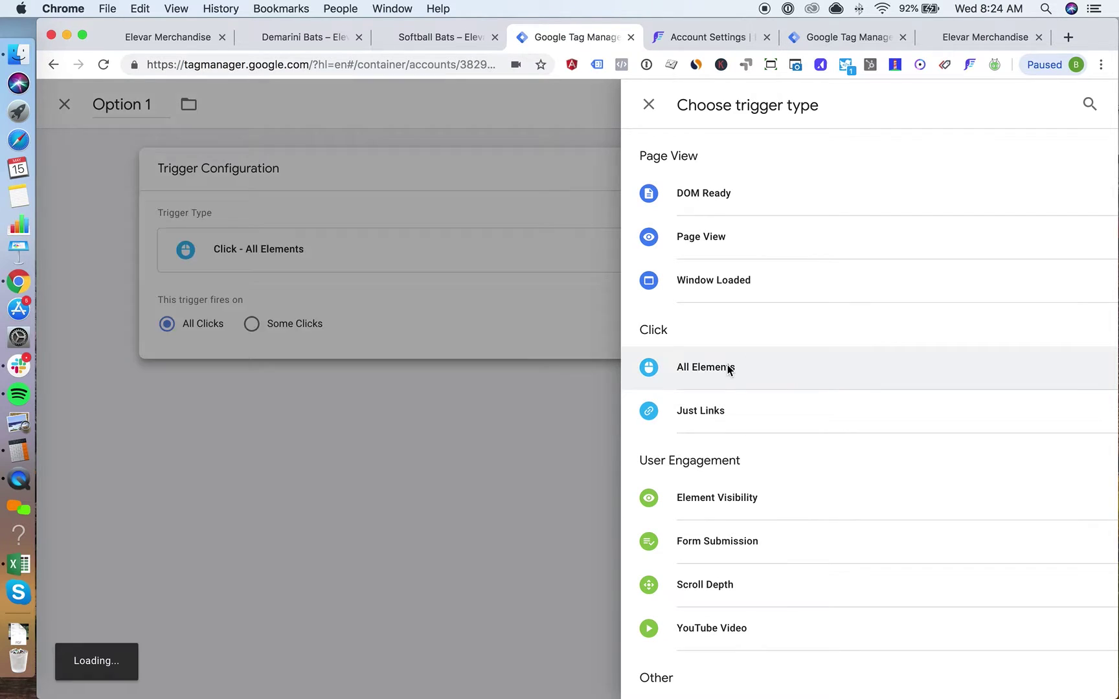
Limit it to clicks where Click Classes equals site-nav__link and save the trigger
{"action": "left_click", "coordinate": [418, 324]}
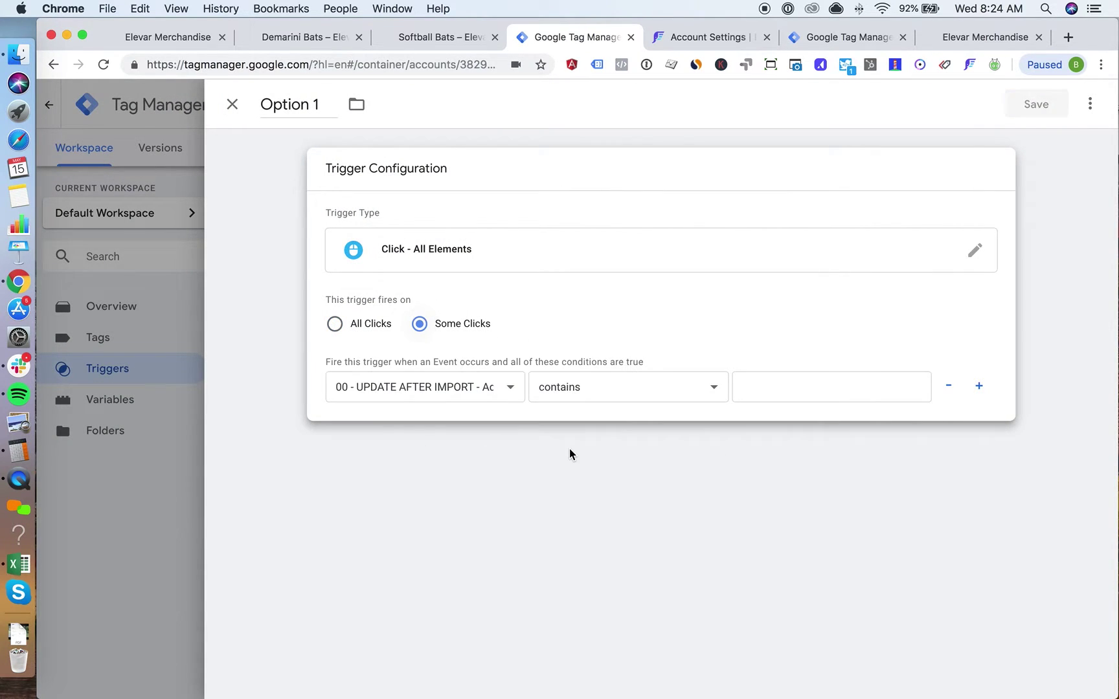
{"action": "left_click", "coordinate": [416, 392]}
{"action": "left_click", "coordinate": [415, 401]}
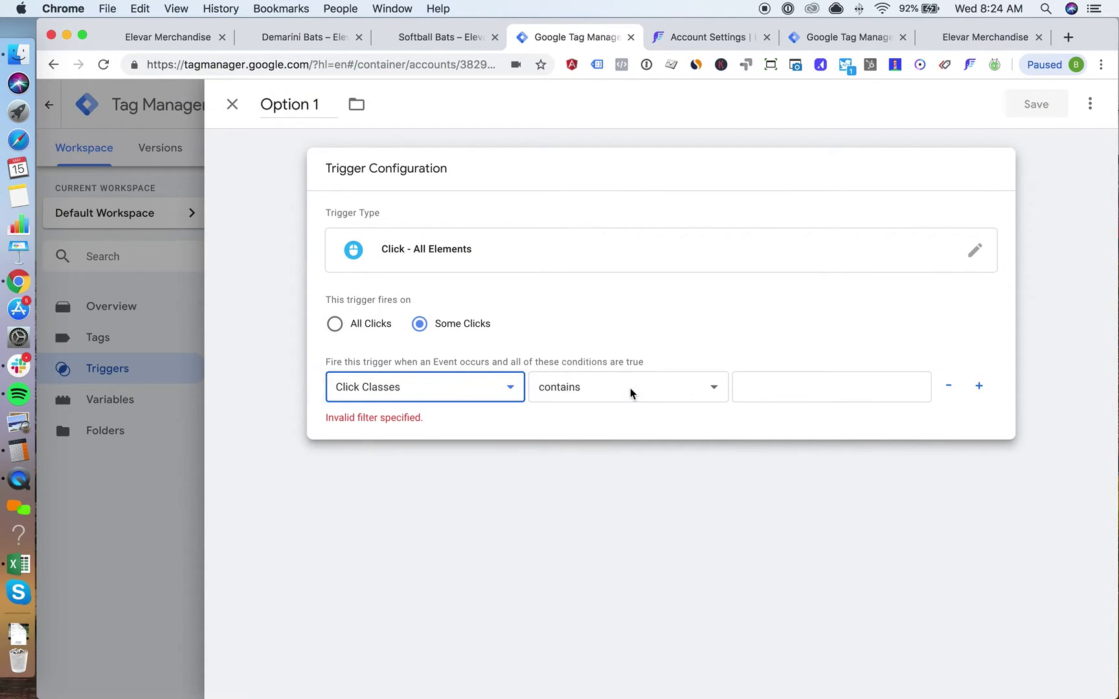
{"action": "left_click", "coordinate": [625, 382]}
{"action": "left_click", "coordinate": [624, 374]}
{"action": "left_click", "coordinate": [769, 383]}
{"action": "type", "text": "site-nav__link"}
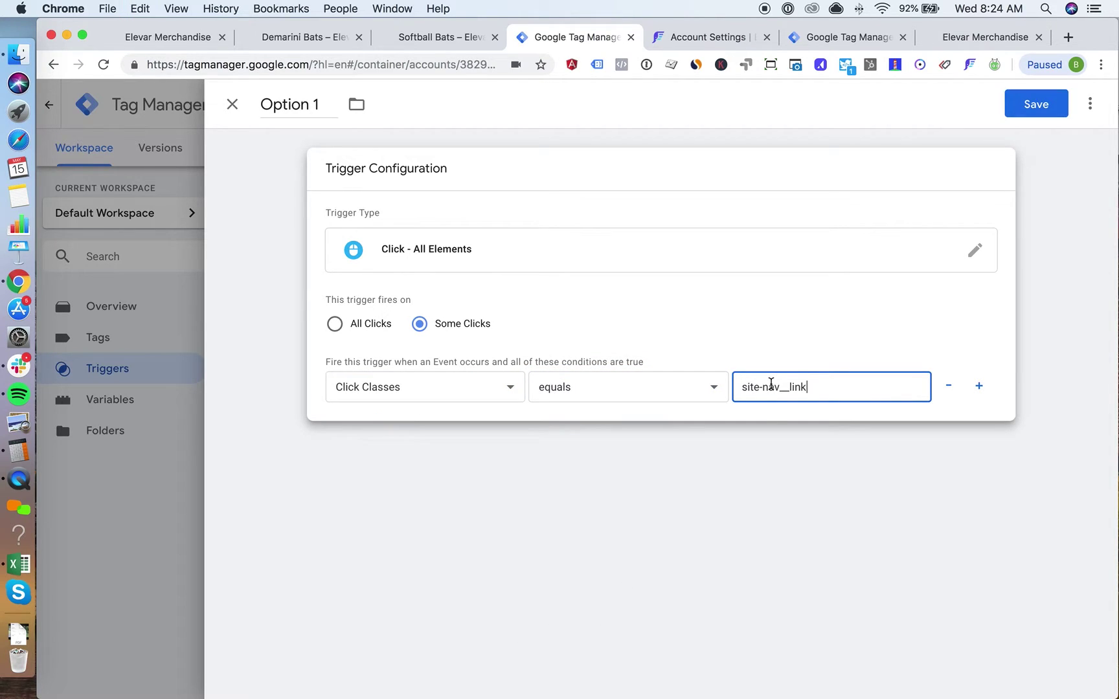
{"action": "left_click", "coordinate": [1036, 104]}
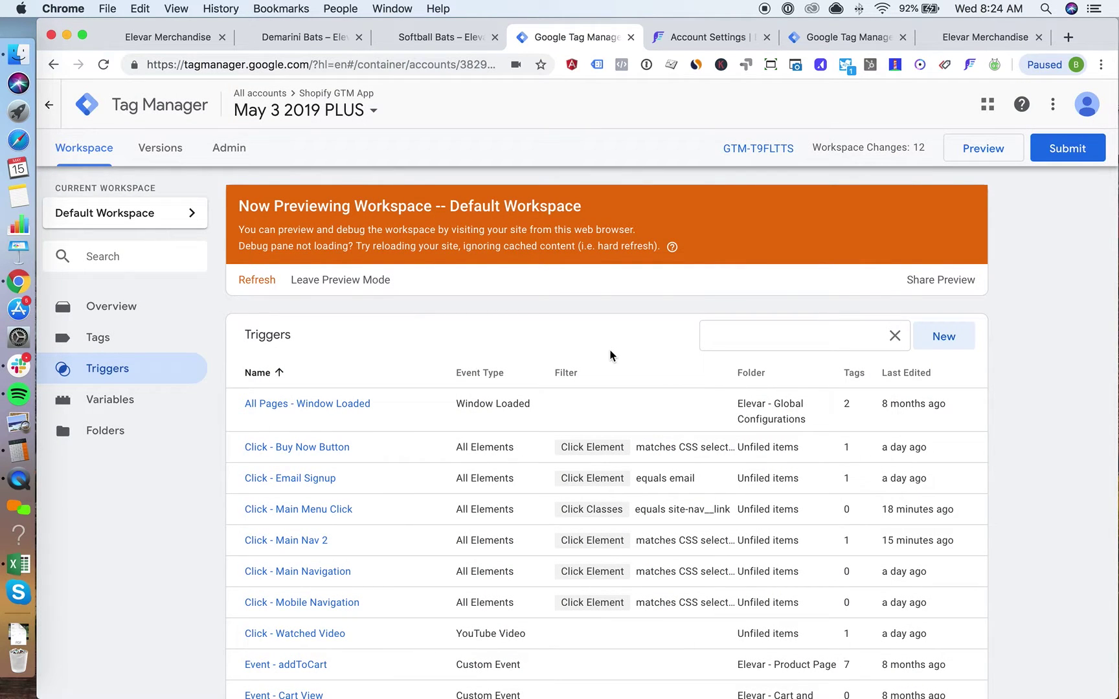
Search tags for 'nav' and open the GA Event - Main Navigation Click tag
{"action": "left_click", "coordinate": [133, 342]}
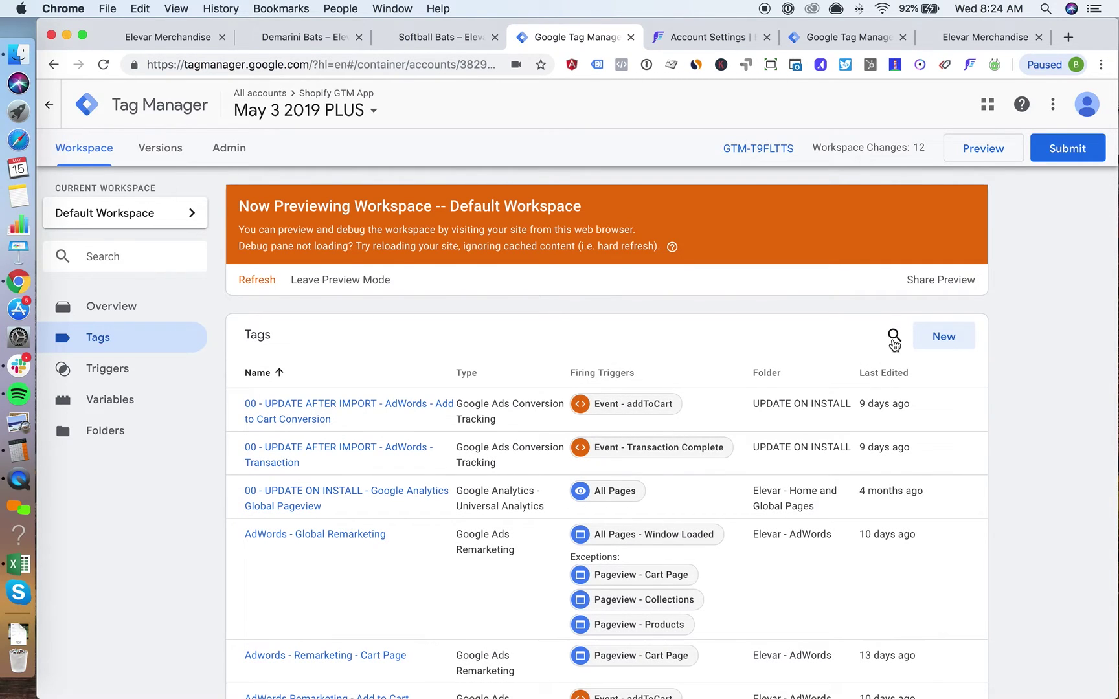
{"action": "left_click", "coordinate": [894, 336]}
{"action": "type", "text": "nav"}
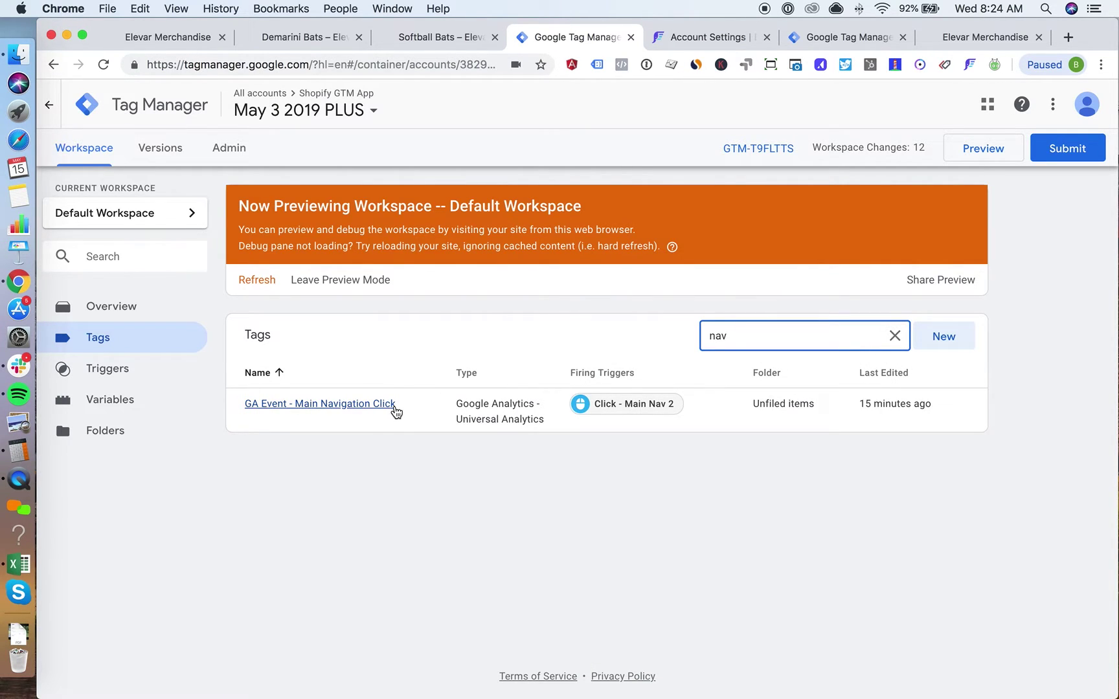
{"action": "left_click", "coordinate": [394, 408]}
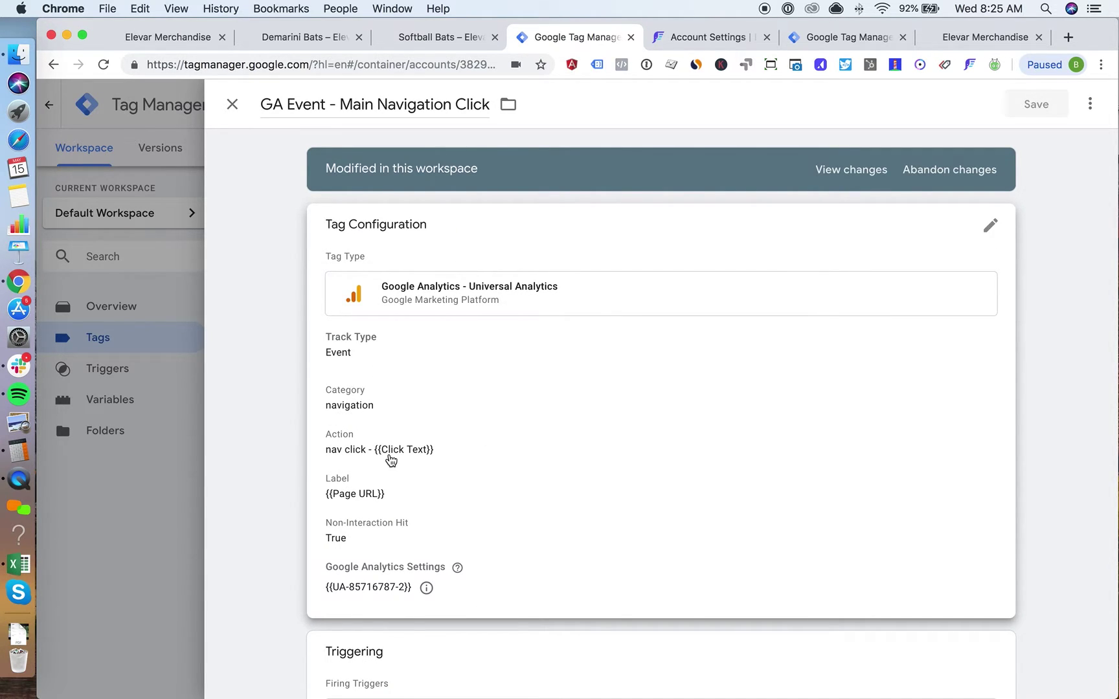
{"action": "scroll", "coordinate": [431, 470], "scroll_direction": "down", "scroll_amount": 3}
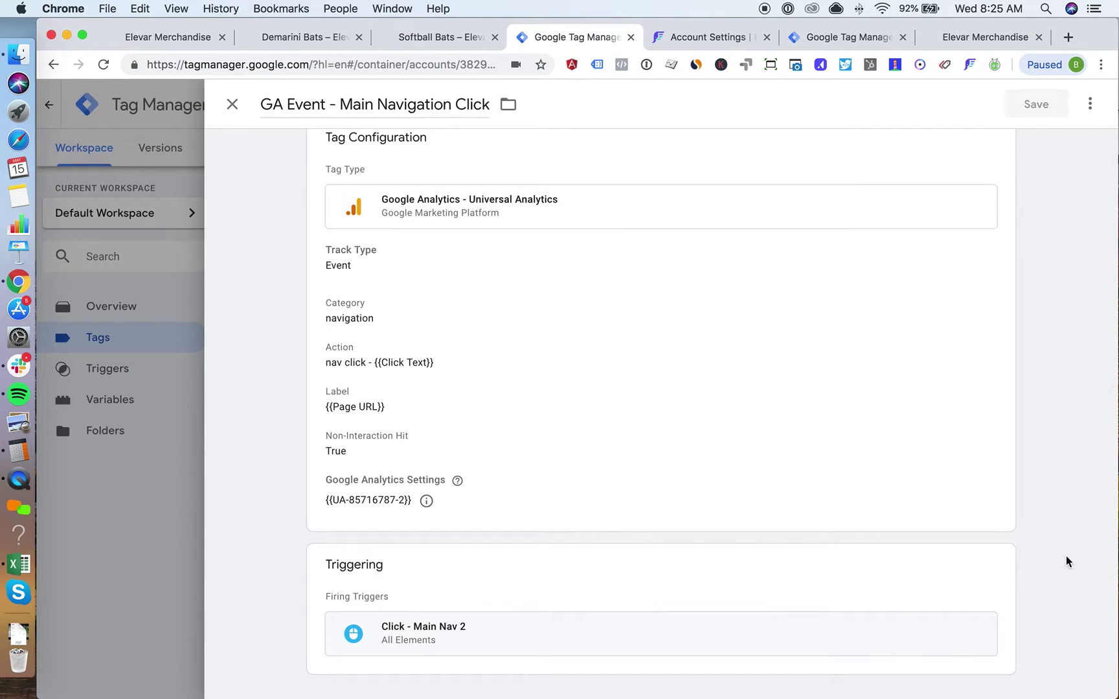
Replace the Click - Main Nav 2 trigger with Option 1, save the tag, and refresh preview
{"action": "left_click", "coordinate": [992, 569]}
{"action": "left_click", "coordinate": [980, 594]}
{"action": "left_click", "coordinate": [765, 596]}
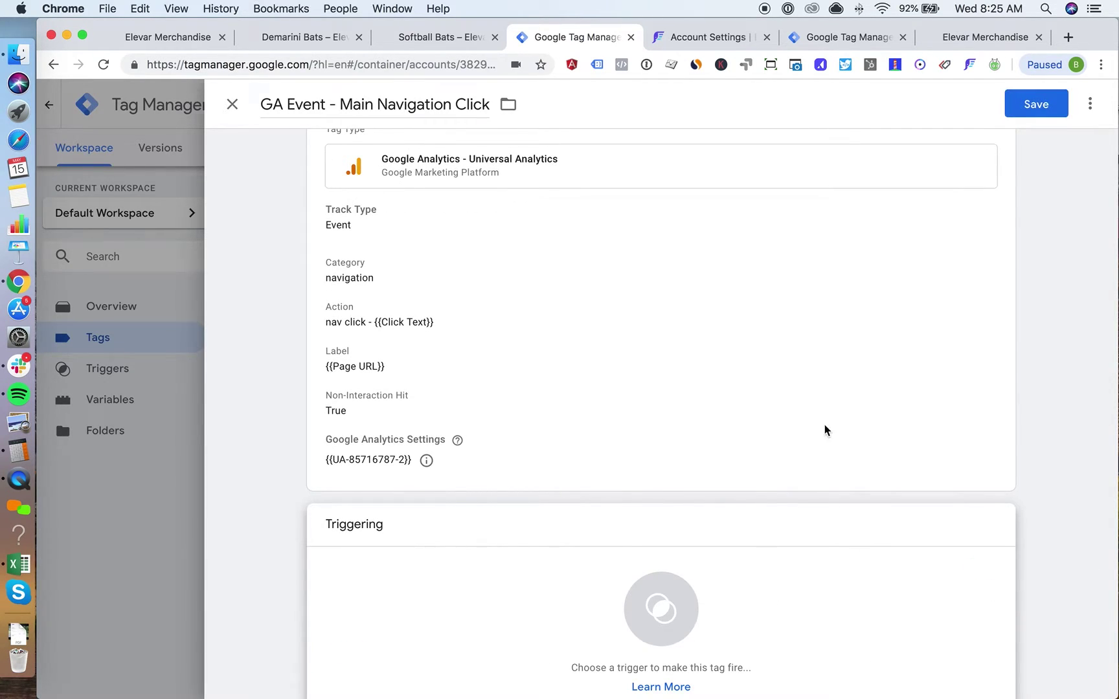
{"action": "left_click", "coordinate": [1047, 103]}
{"action": "type", "text": "opt"}
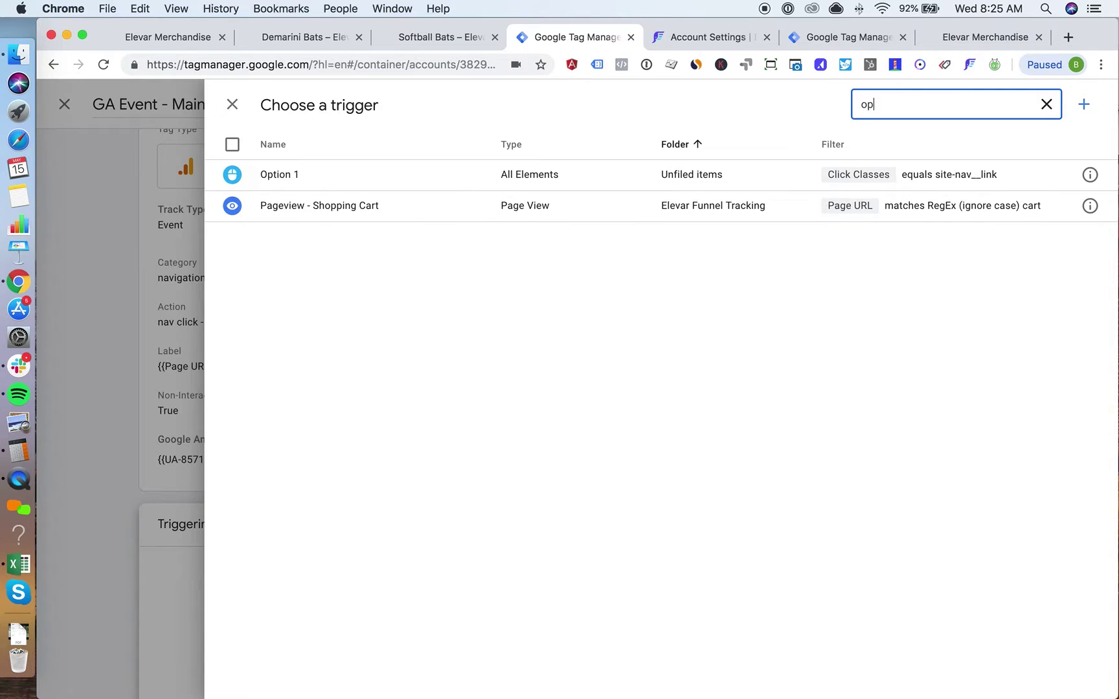
{"action": "left_click", "coordinate": [340, 178]}
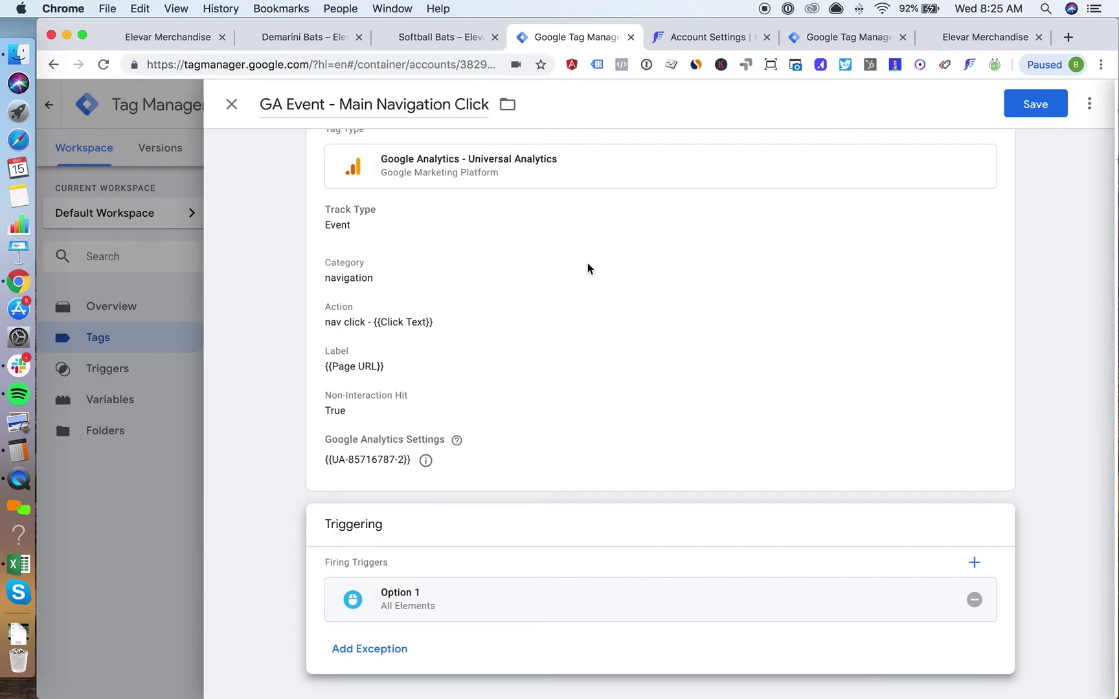
{"action": "left_click", "coordinate": [1020, 106]}
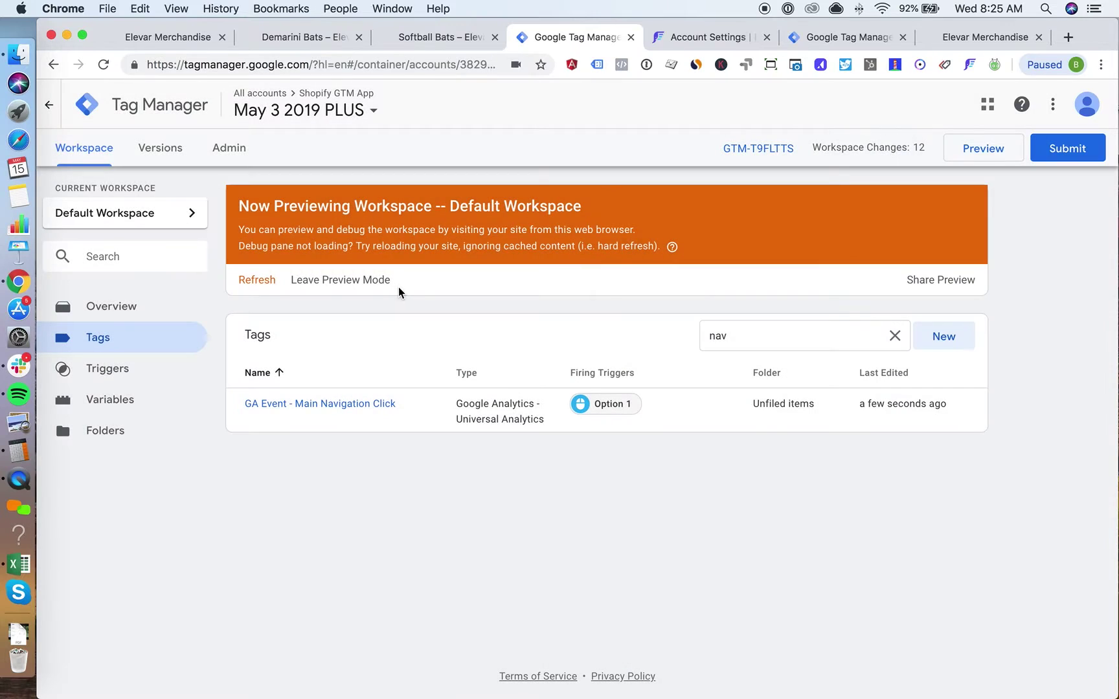
{"action": "left_click", "coordinate": [259, 283]}
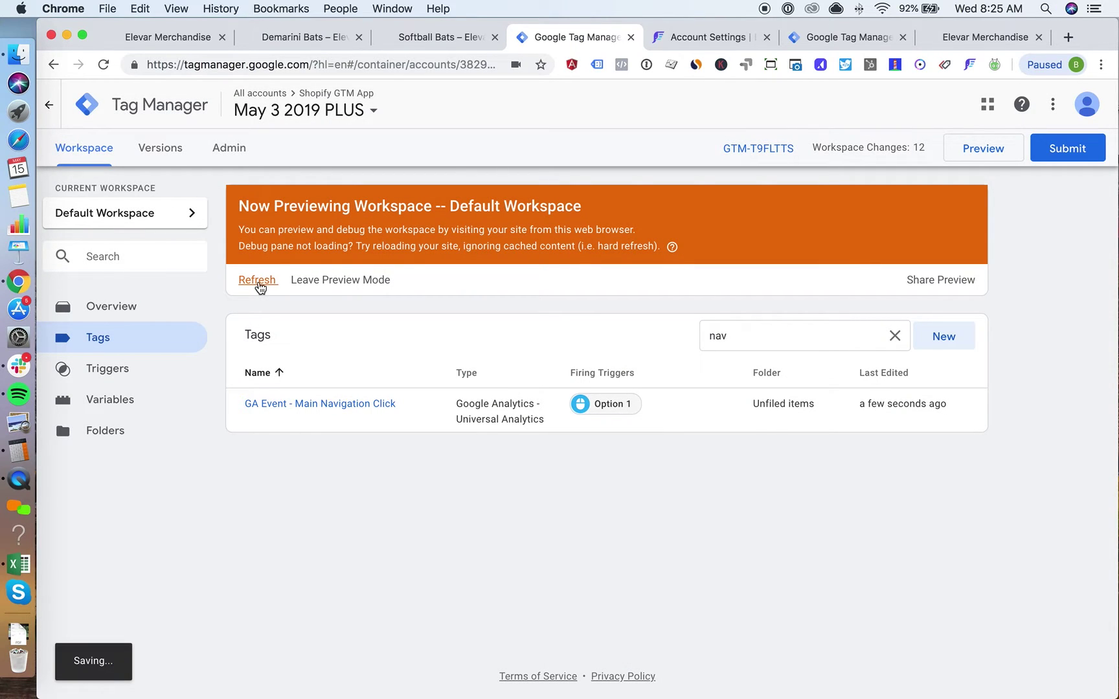
Reload the store preview and test-click a navigation link again
{"action": "left_click", "coordinate": [176, 42]}
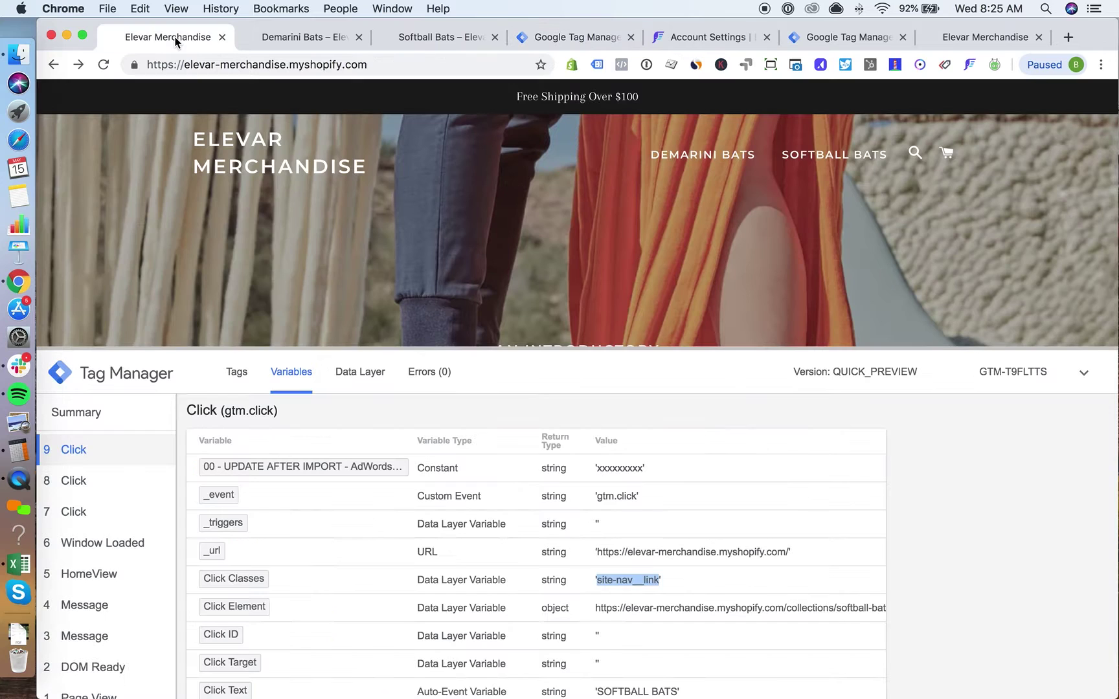
{"action": "left_click", "coordinate": [103, 64]}
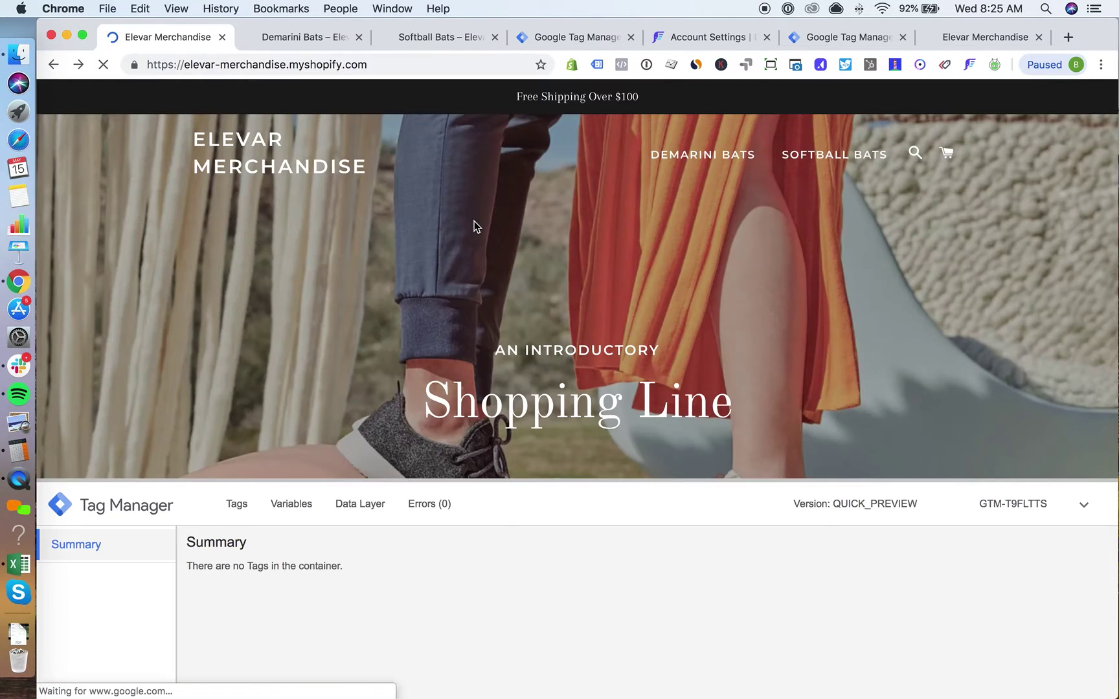
{"action": "left_click", "coordinate": [699, 158], "text": "super"}
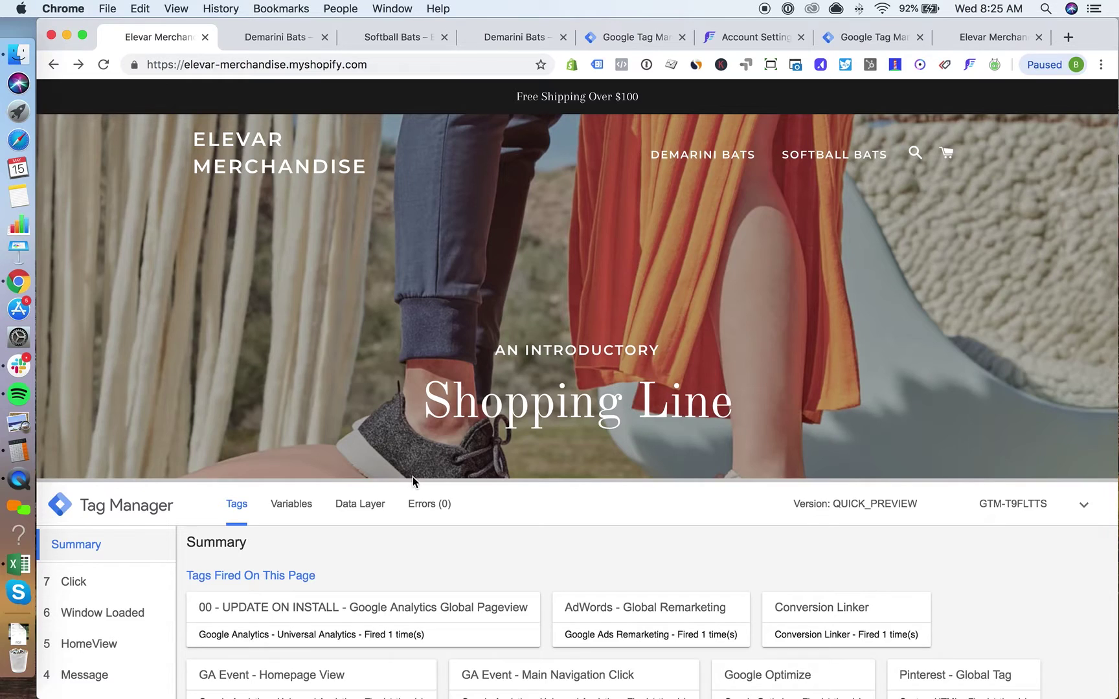
Open the click event's GA Event - Main Navigation Click tag and read its full details
{"action": "left_click_drag", "start_coordinate": [410, 480], "coordinate": [434, 374]}
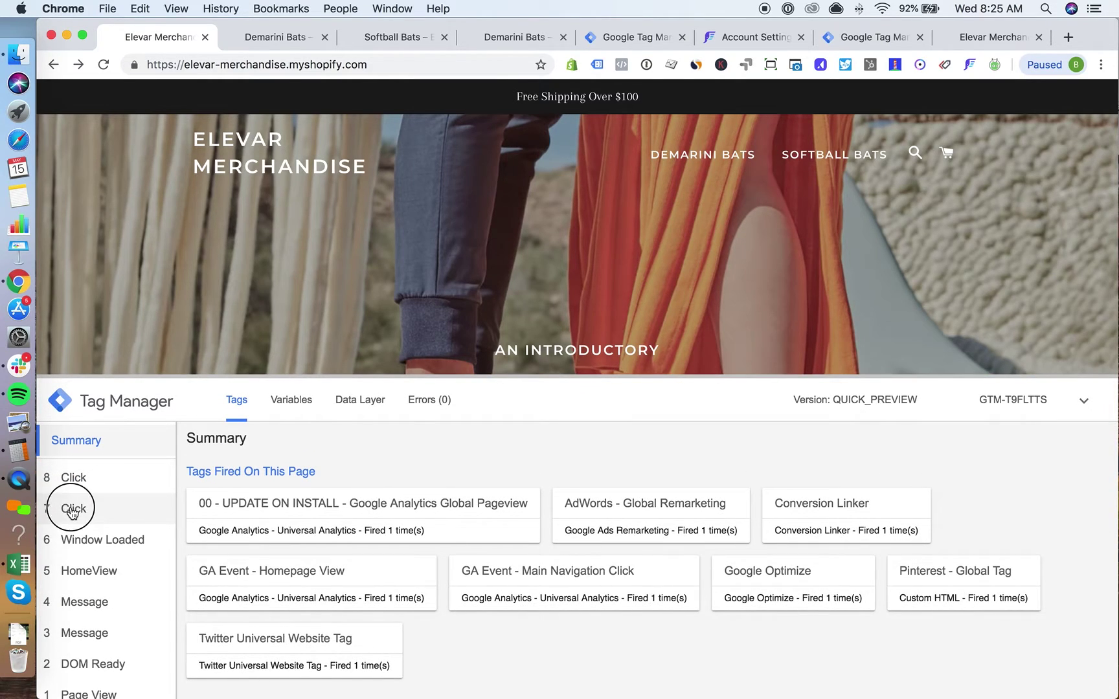
{"action": "left_click", "coordinate": [73, 510]}
{"action": "left_click", "coordinate": [290, 508]}
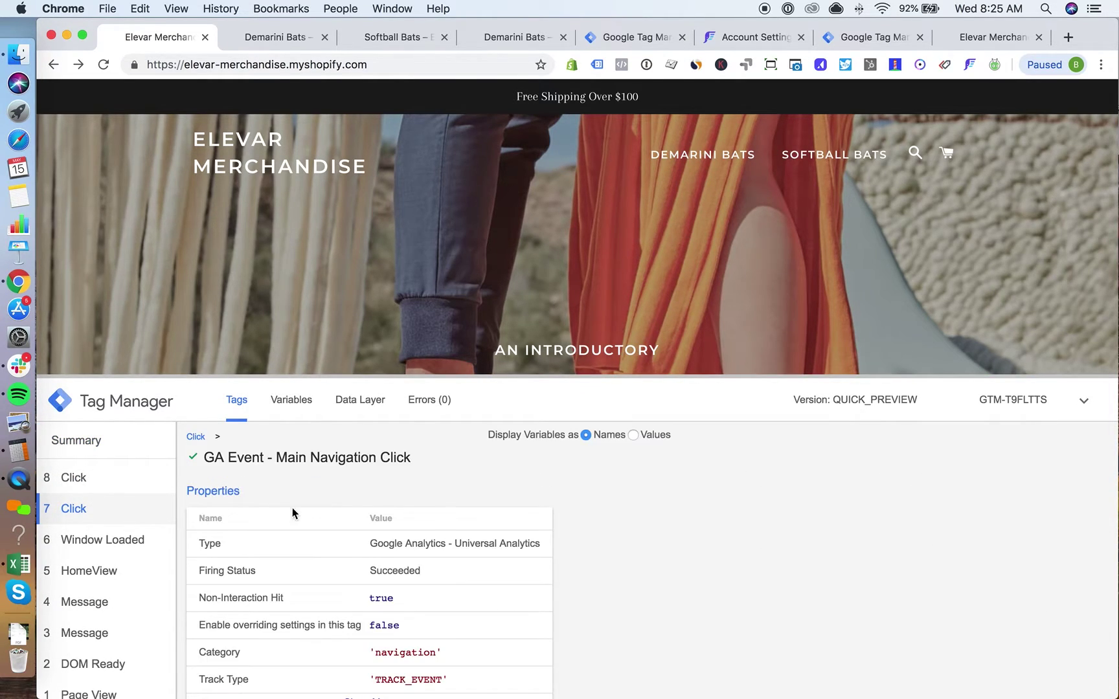
{"action": "scroll", "coordinate": [424, 536], "scroll_direction": "down", "scroll_amount": 3}
{"action": "scroll", "coordinate": [424, 541], "scroll_direction": "down", "scroll_amount": 1}
{"action": "left_click", "coordinate": [374, 510]}
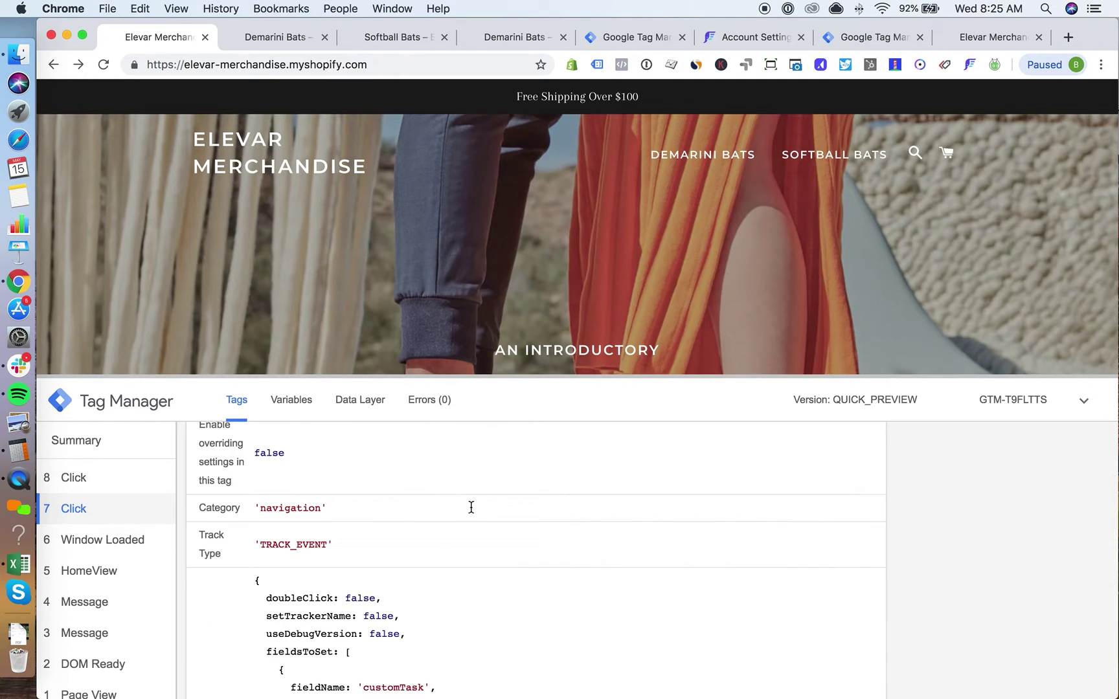
{"action": "scroll", "coordinate": [468, 518], "scroll_direction": "down", "scroll_amount": 10}
{"action": "scroll", "coordinate": [466, 537], "scroll_direction": "down", "scroll_amount": 3}
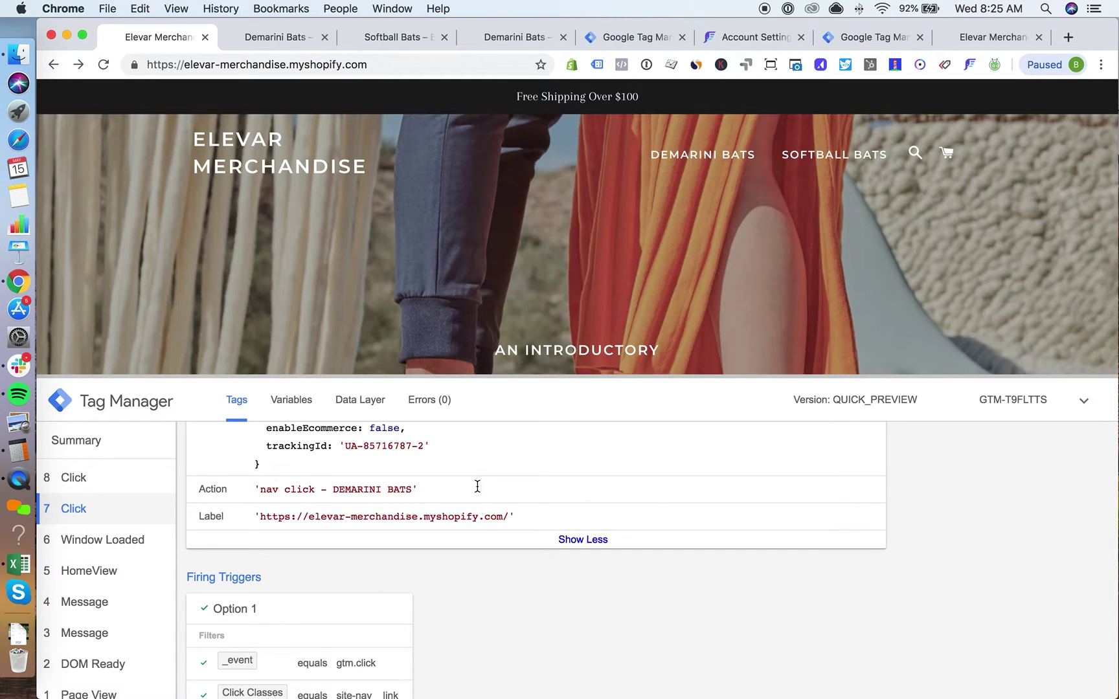
{"action": "scroll", "coordinate": [477, 486], "scroll_direction": "up", "scroll_amount": 10}
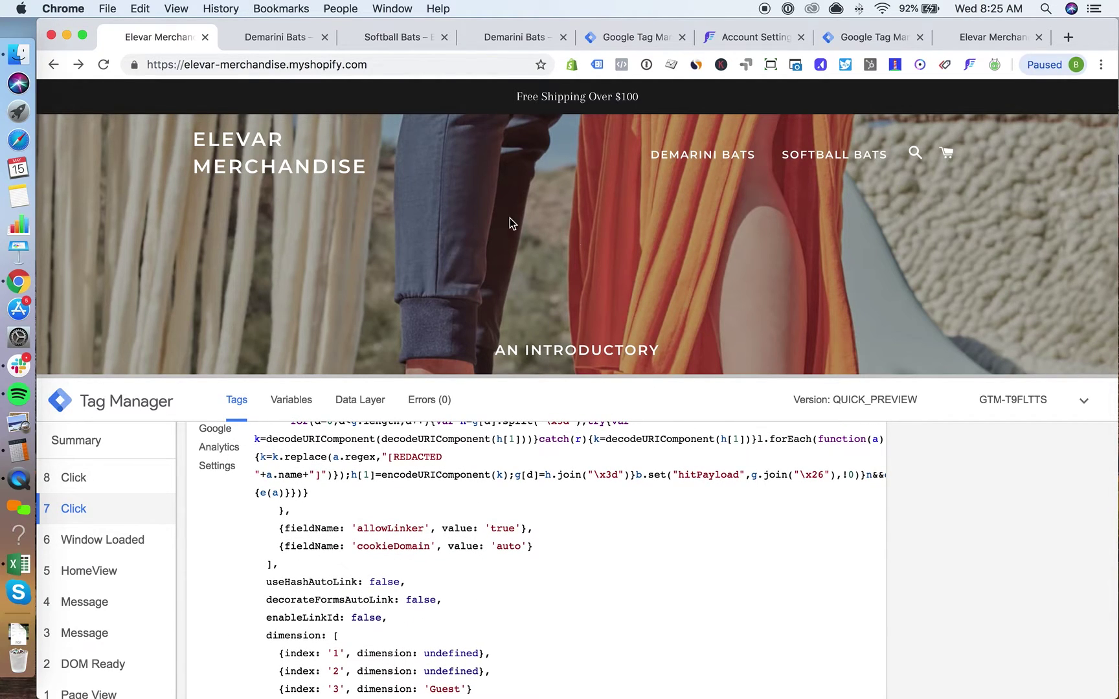
{"action": "scroll", "coordinate": [569, 260], "scroll_direction": "down", "scroll_amount": 3}
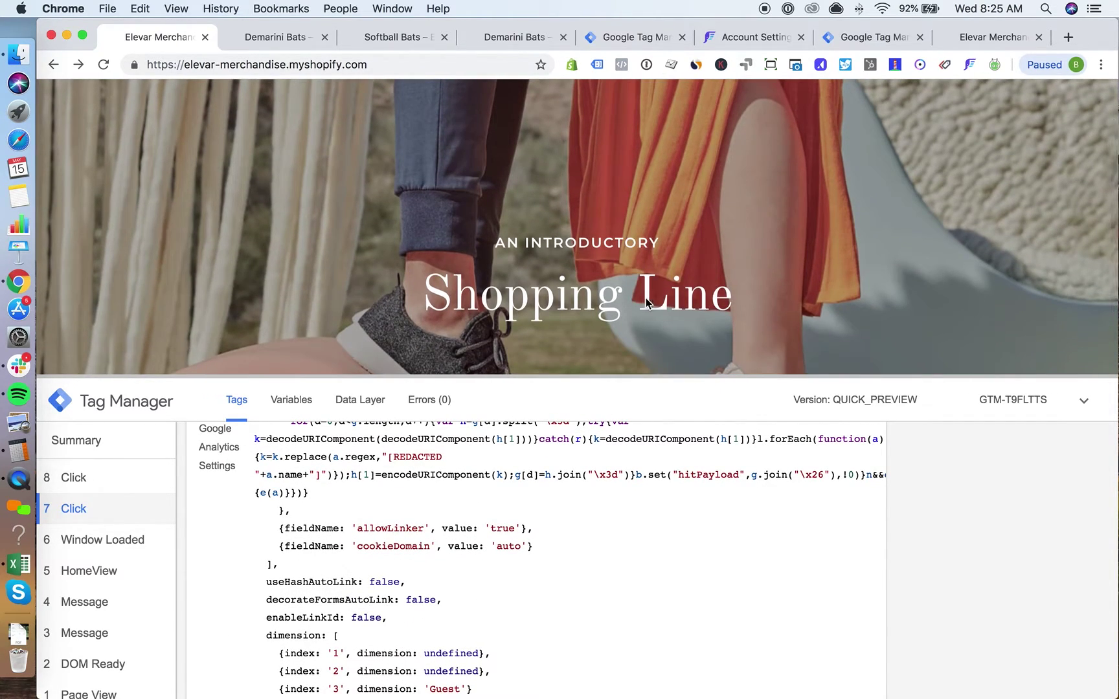
Return to the Summary of tags fired on the page and scroll through it
{"action": "left_click", "coordinate": [98, 447]}
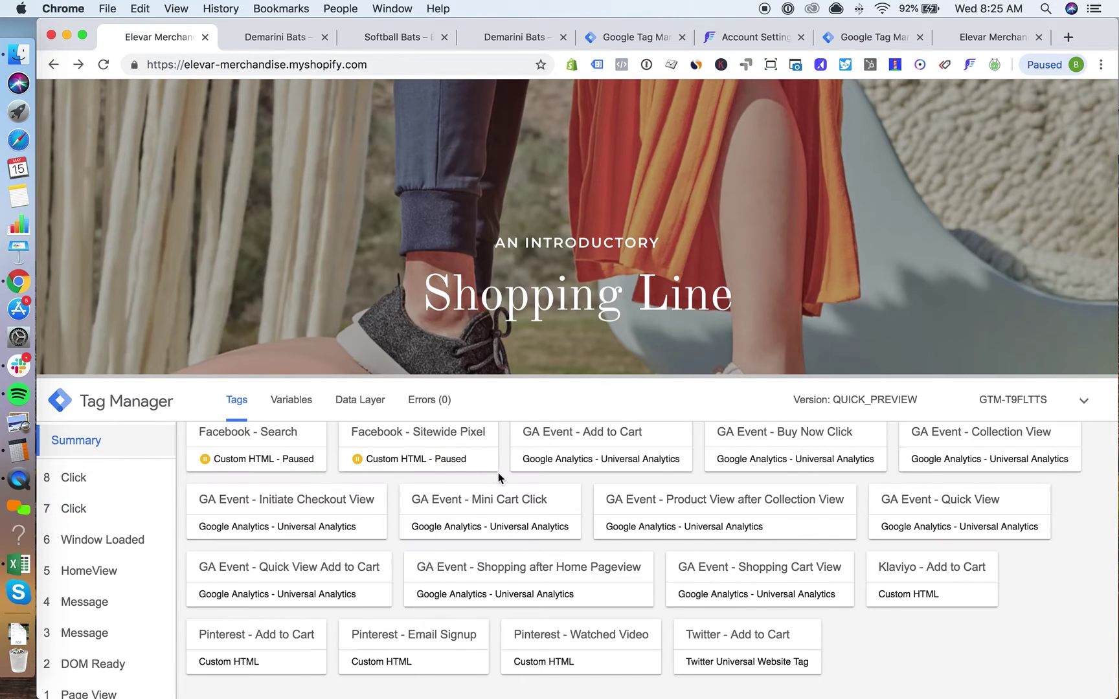
{"action": "scroll", "coordinate": [557, 486], "scroll_direction": "up", "scroll_amount": 10}
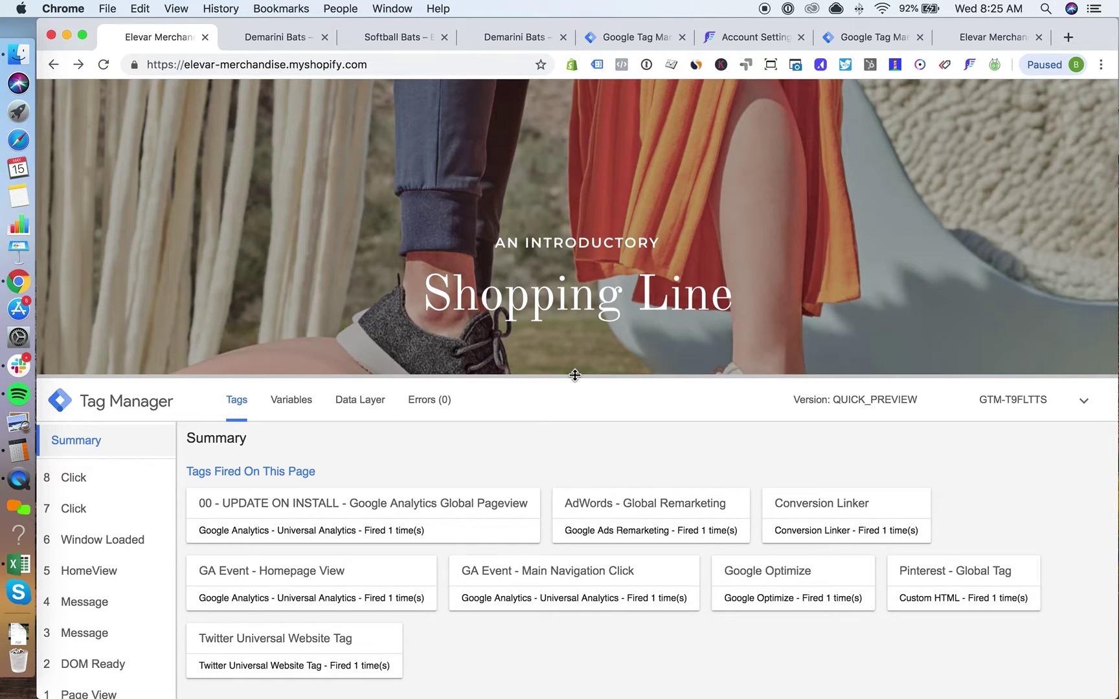
{"action": "scroll", "coordinate": [580, 402], "scroll_direction": "up", "scroll_amount": 5}
{"action": "scroll", "coordinate": [615, 369], "scroll_direction": "up", "scroll_amount": 1}
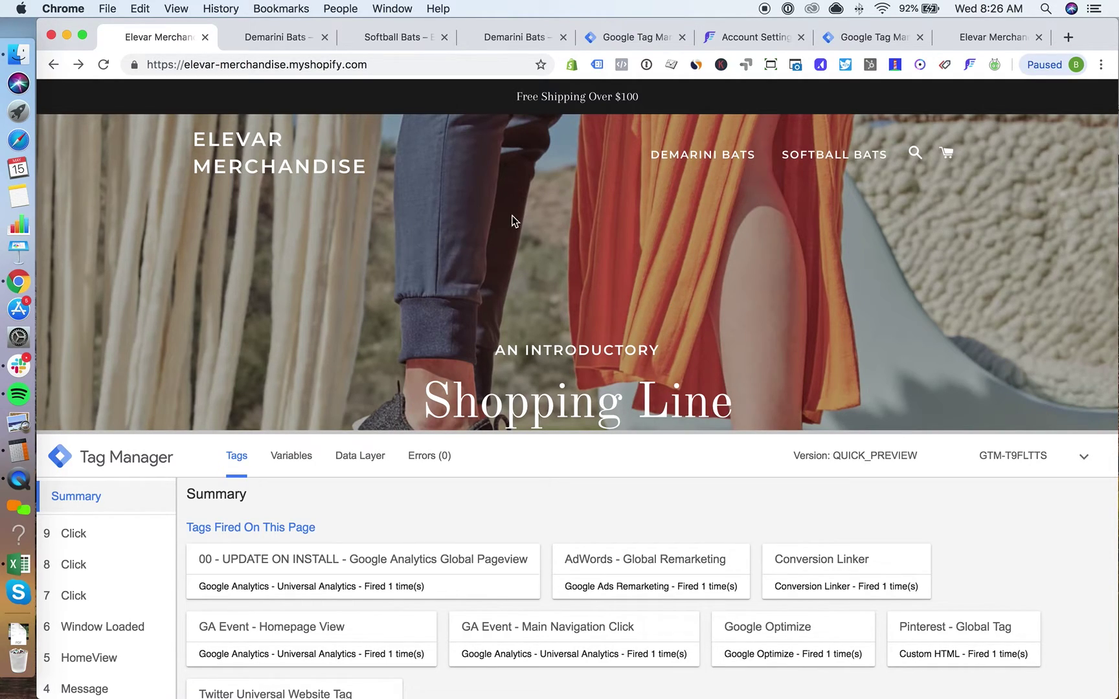
{"action": "scroll", "coordinate": [624, 255], "scroll_direction": "down", "scroll_amount": 1}
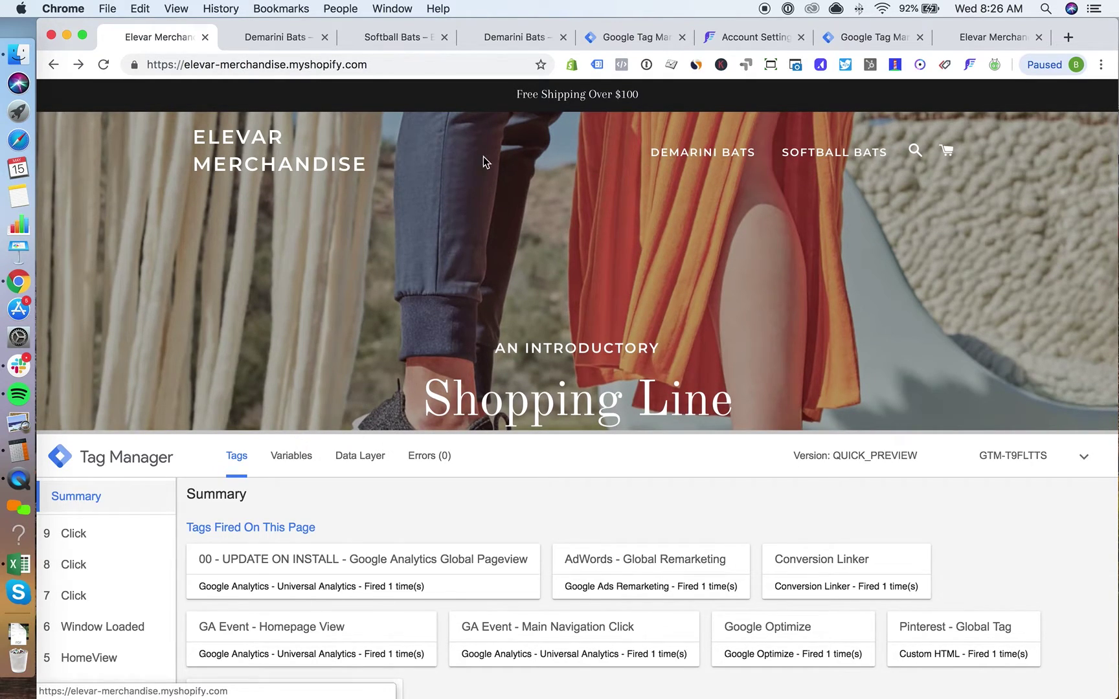
Inspect the DEMARINI BATS link and select the ul#AccessibleNav list in DevTools
{"action": "right_click", "coordinate": [664, 158]}
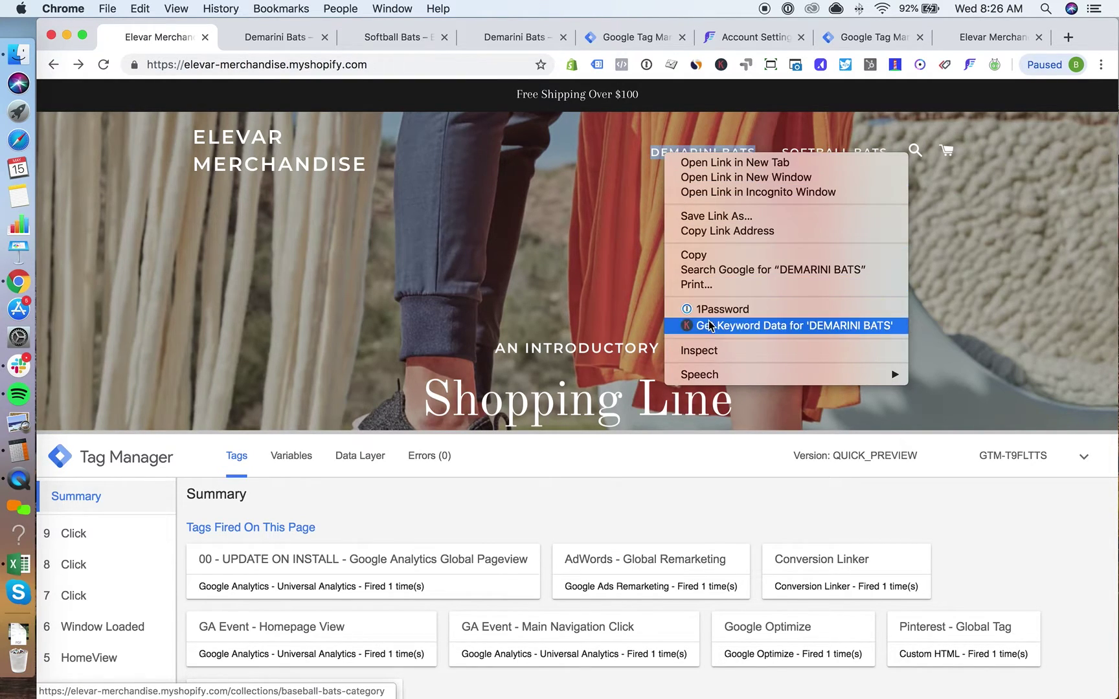
{"action": "left_click", "coordinate": [706, 351]}
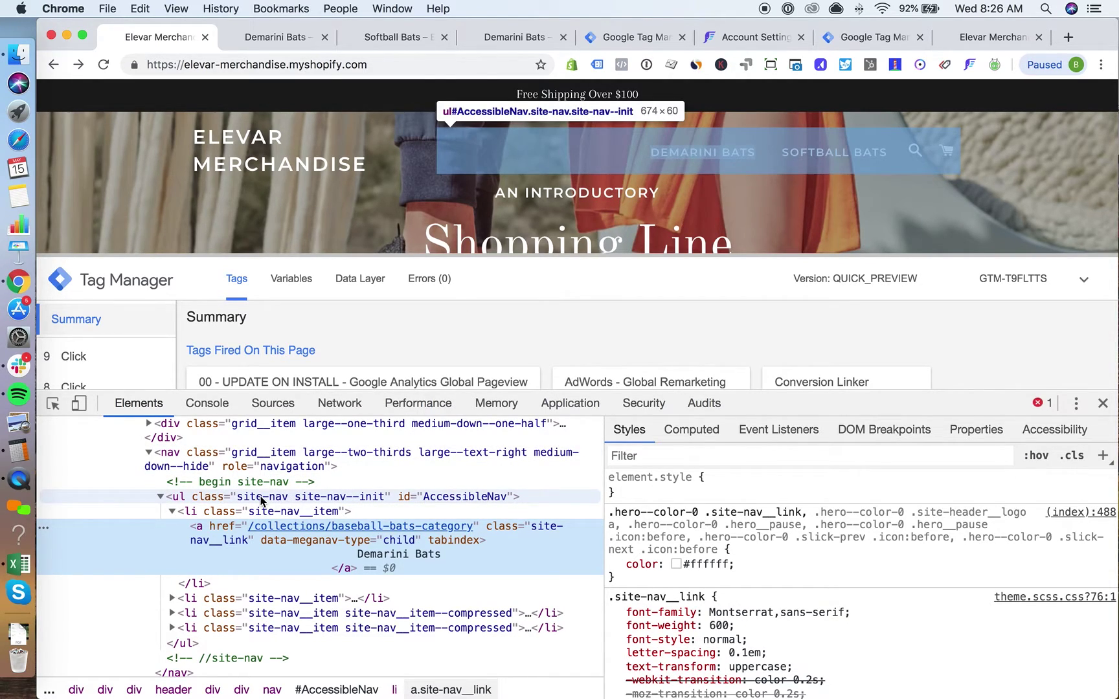
{"action": "left_click", "coordinate": [162, 498]}
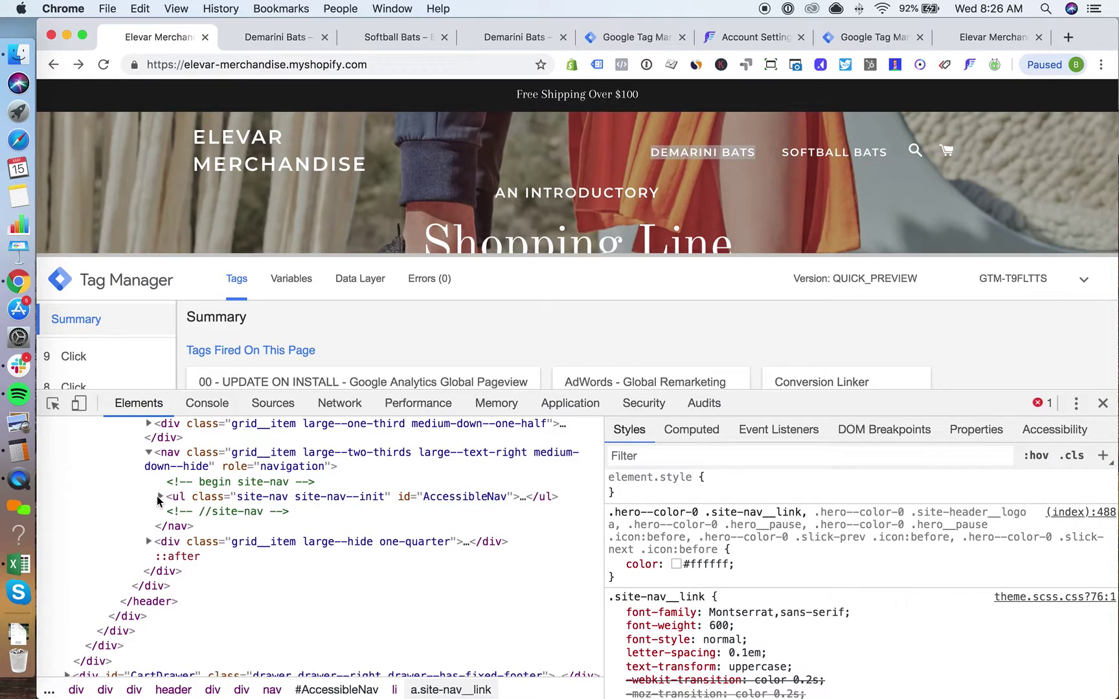
{"action": "left_click", "coordinate": [162, 497]}
{"action": "left_click", "coordinate": [175, 512]}
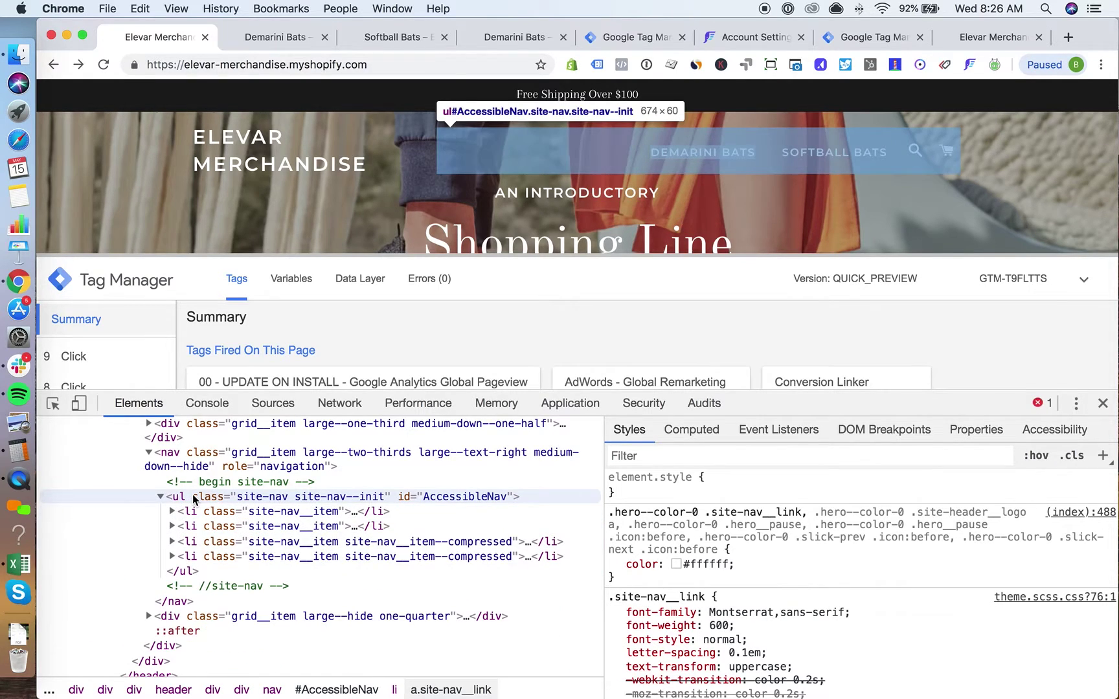
{"action": "left_click", "coordinate": [230, 497]}
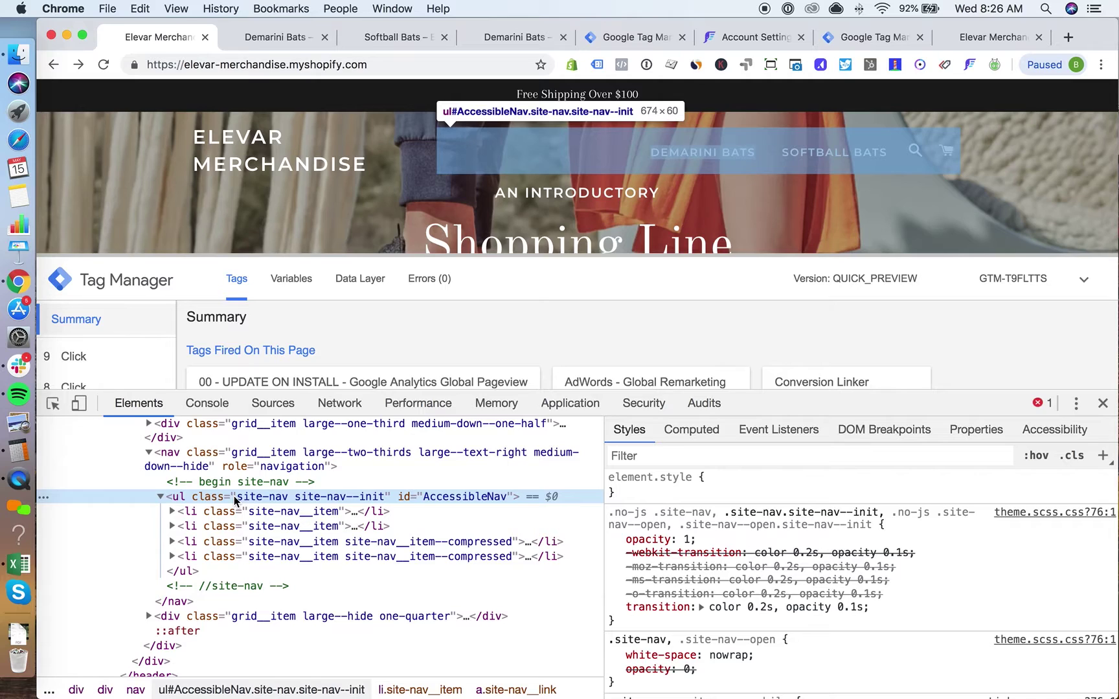
Copy the ul#AccessibleNav element's CSS selector
{"action": "right_click", "coordinate": [234, 498]}
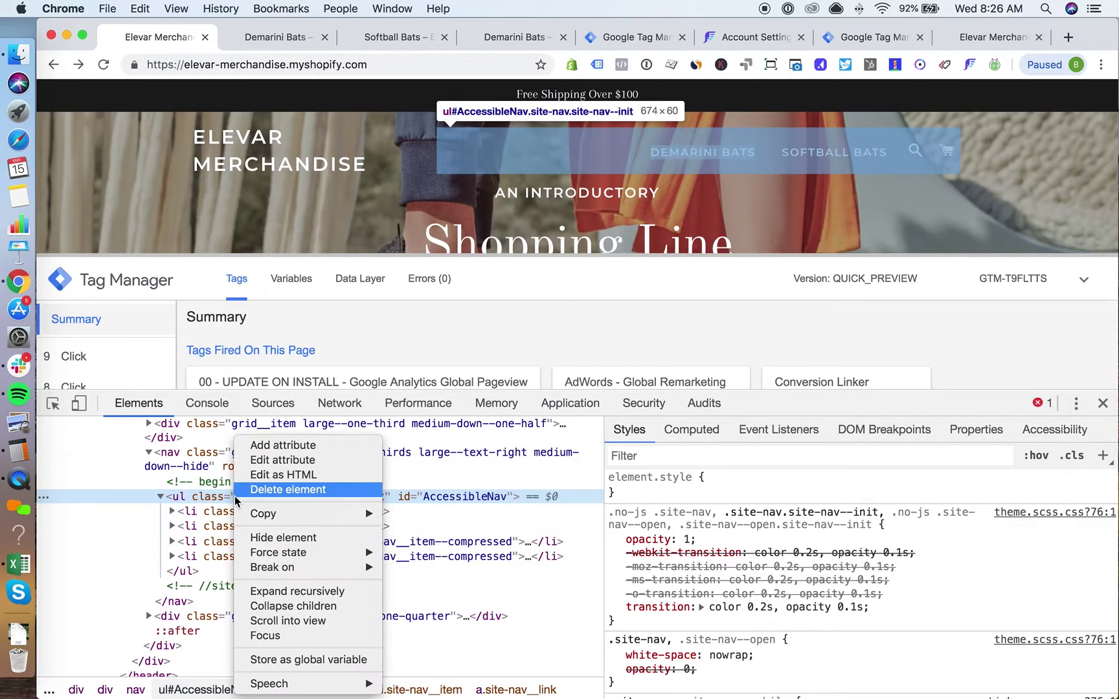
{"action": "mouse_move", "coordinate": [266, 513]}
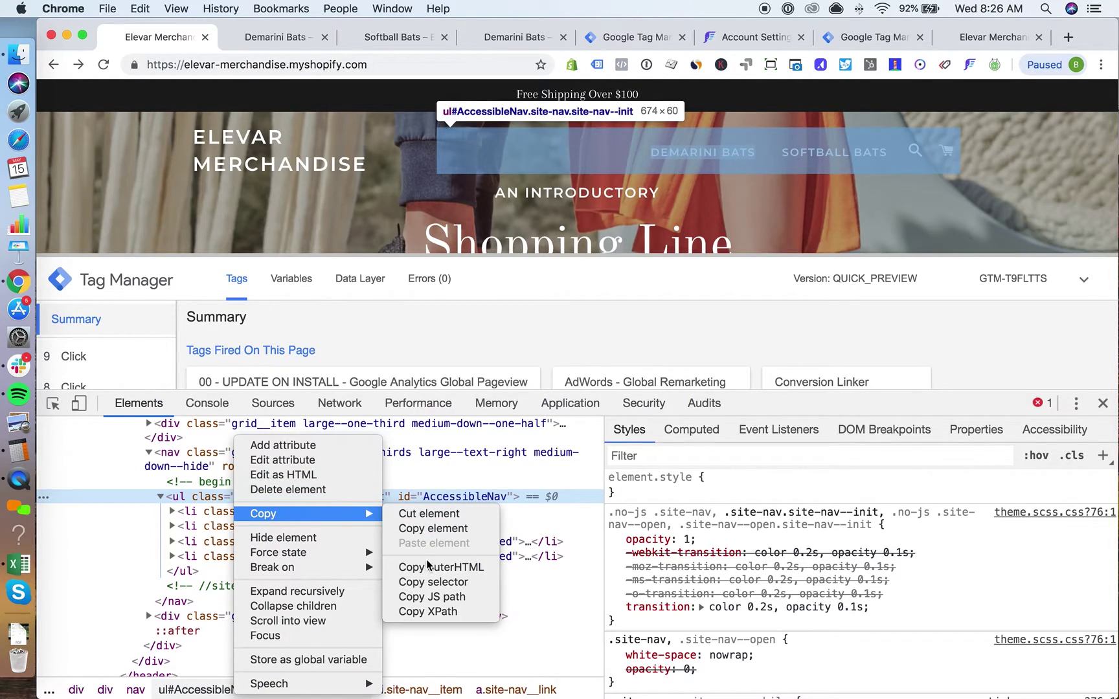
{"action": "left_click", "coordinate": [432, 582]}
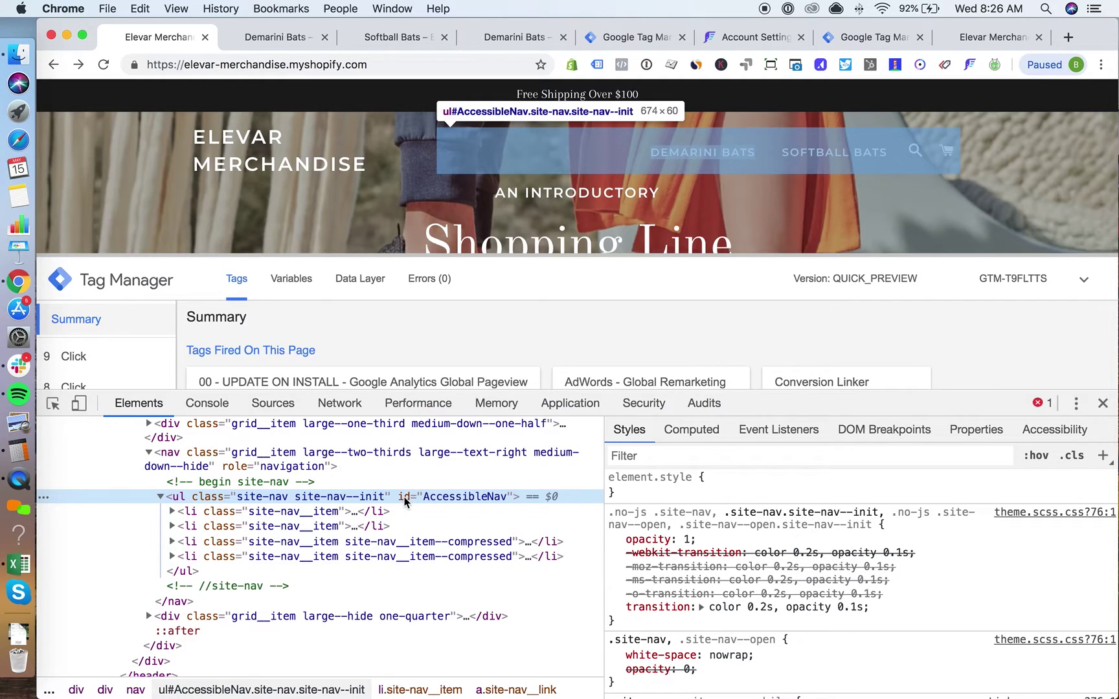
Start a new Click - All Elements trigger named 'Option 2'
{"action": "left_click", "coordinate": [623, 37]}
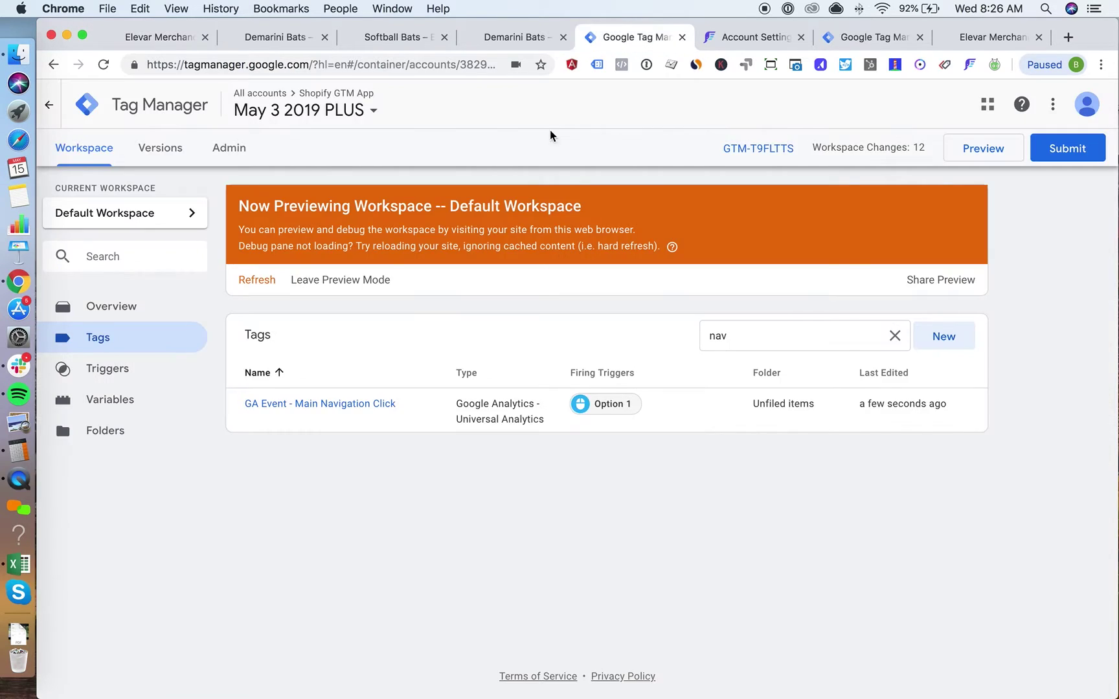
{"action": "left_click", "coordinate": [137, 365]}
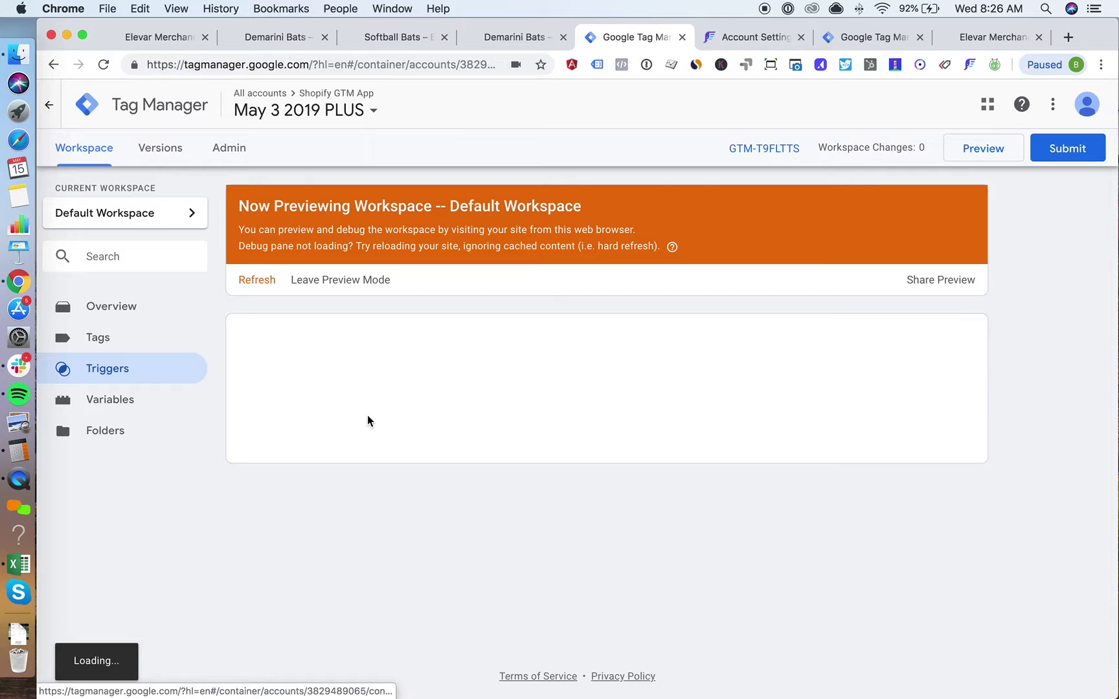
{"action": "left_click", "coordinate": [956, 338]}
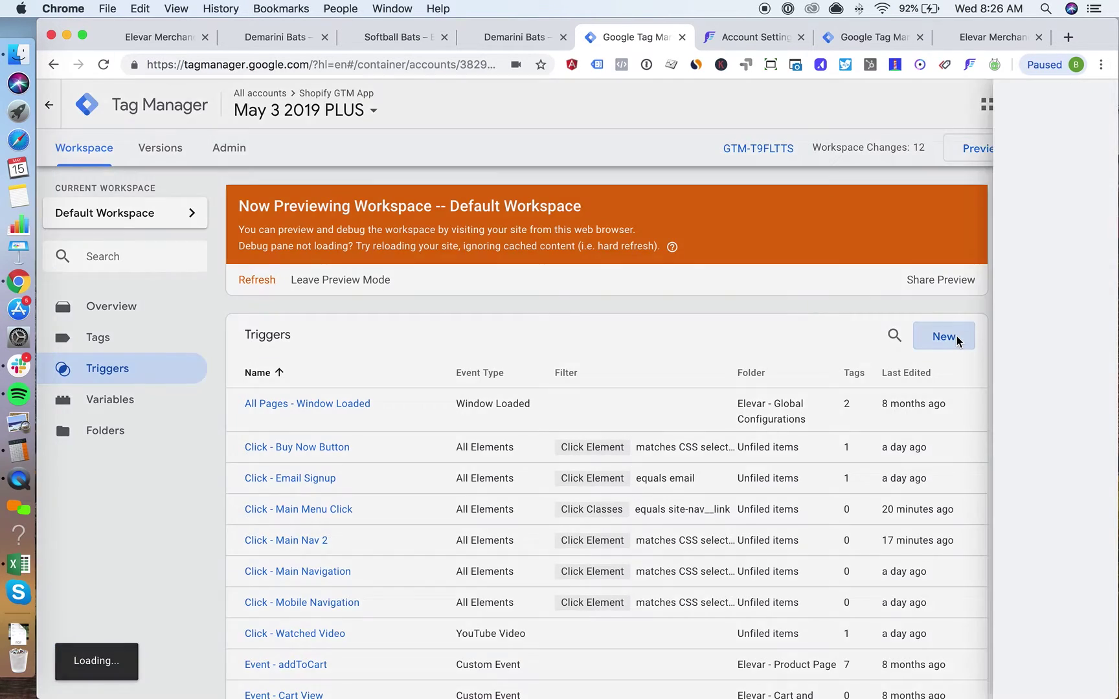
{"action": "left_click", "coordinate": [357, 106]}
{"action": "type", "text": "O"}
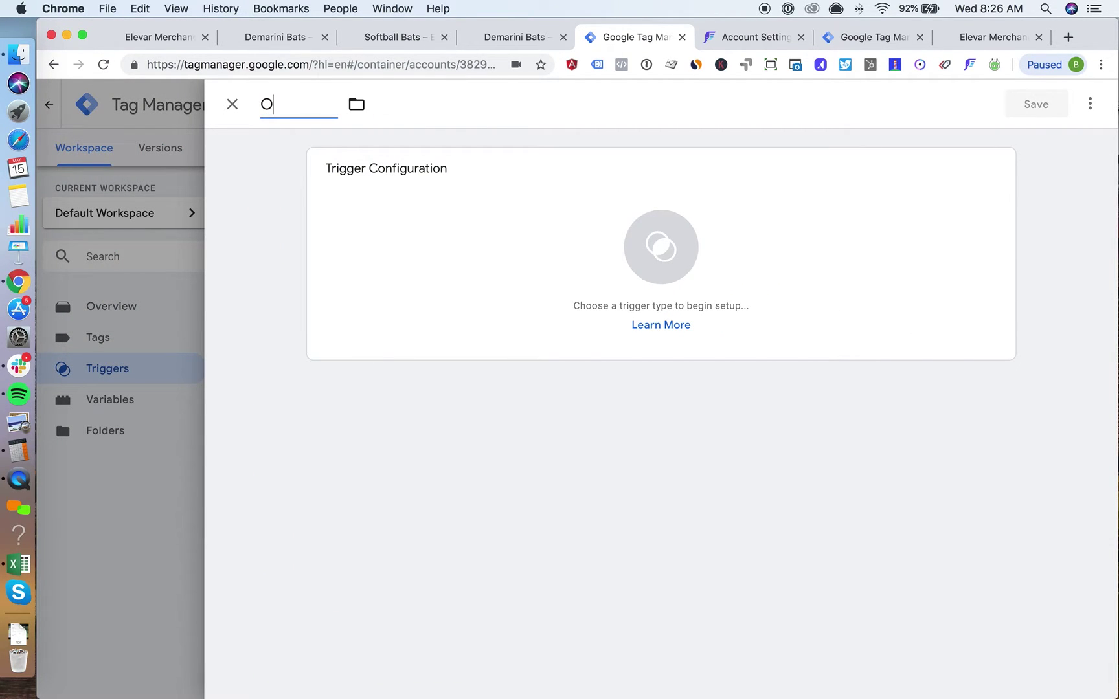
{"action": "type", "text": "ption 2"}
{"action": "left_click", "coordinate": [533, 242]}
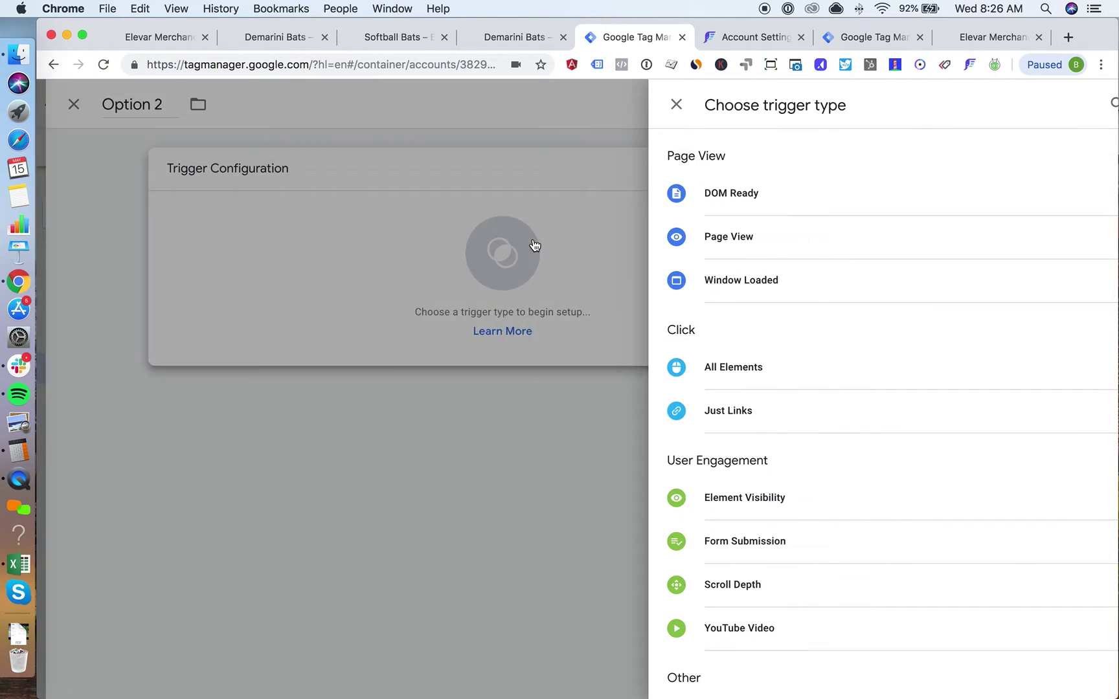
{"action": "left_click", "coordinate": [694, 353]}
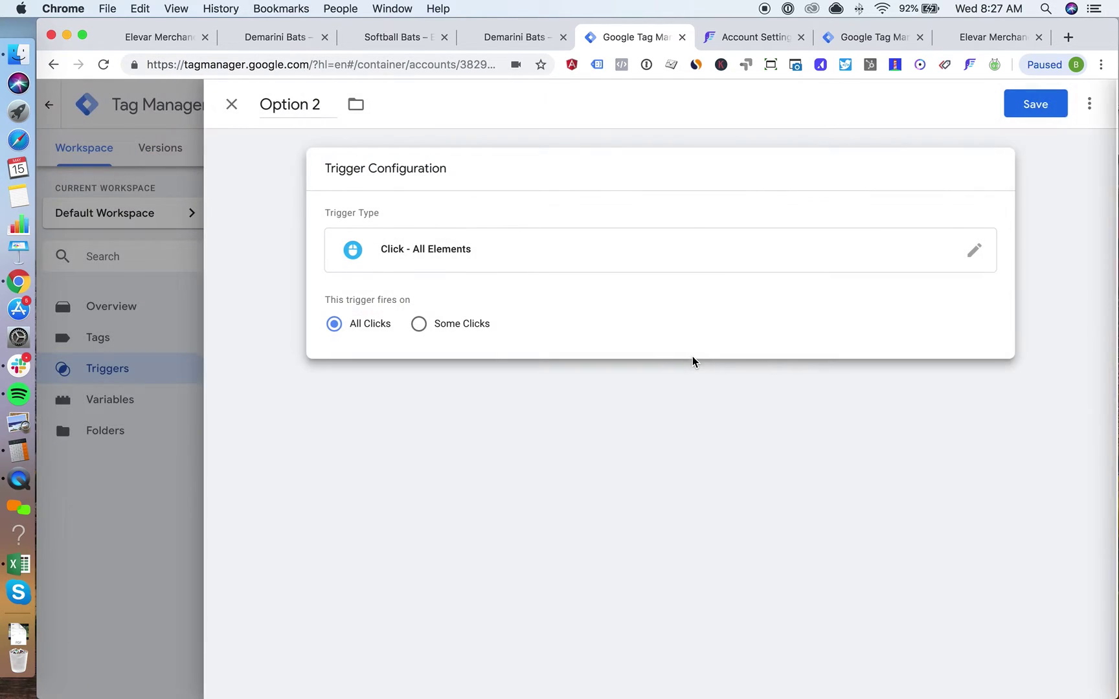
Limit it to some clicks where Click Element matches CSS selector
{"action": "left_click", "coordinate": [424, 327]}
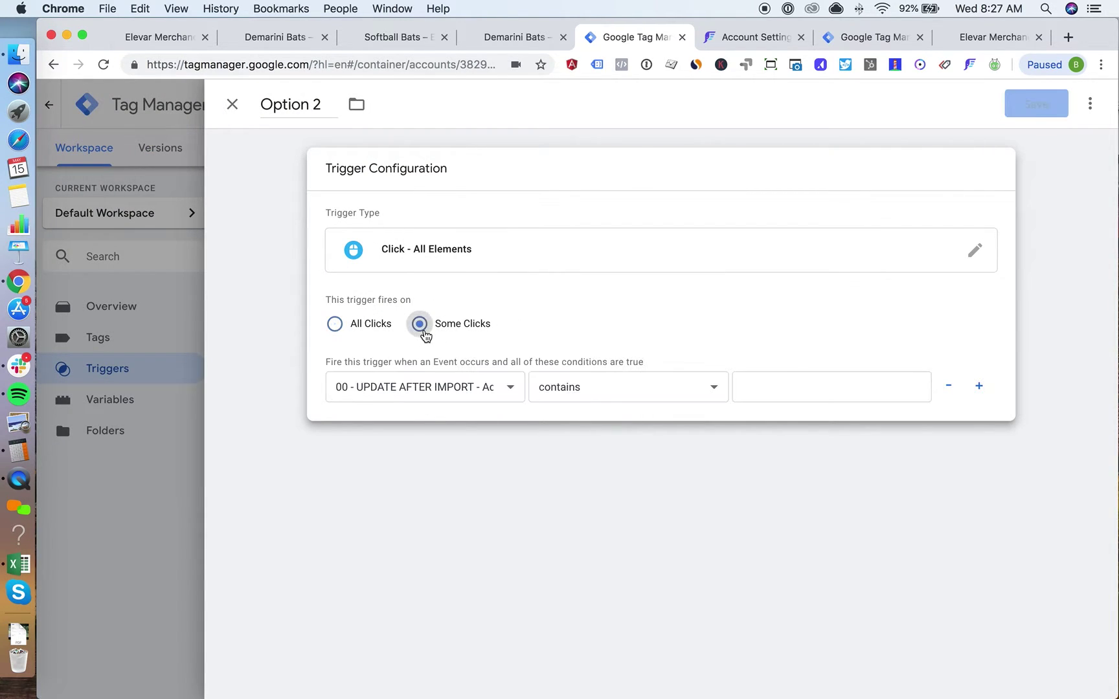
{"action": "left_click", "coordinate": [392, 390]}
{"action": "left_click", "coordinate": [381, 416]}
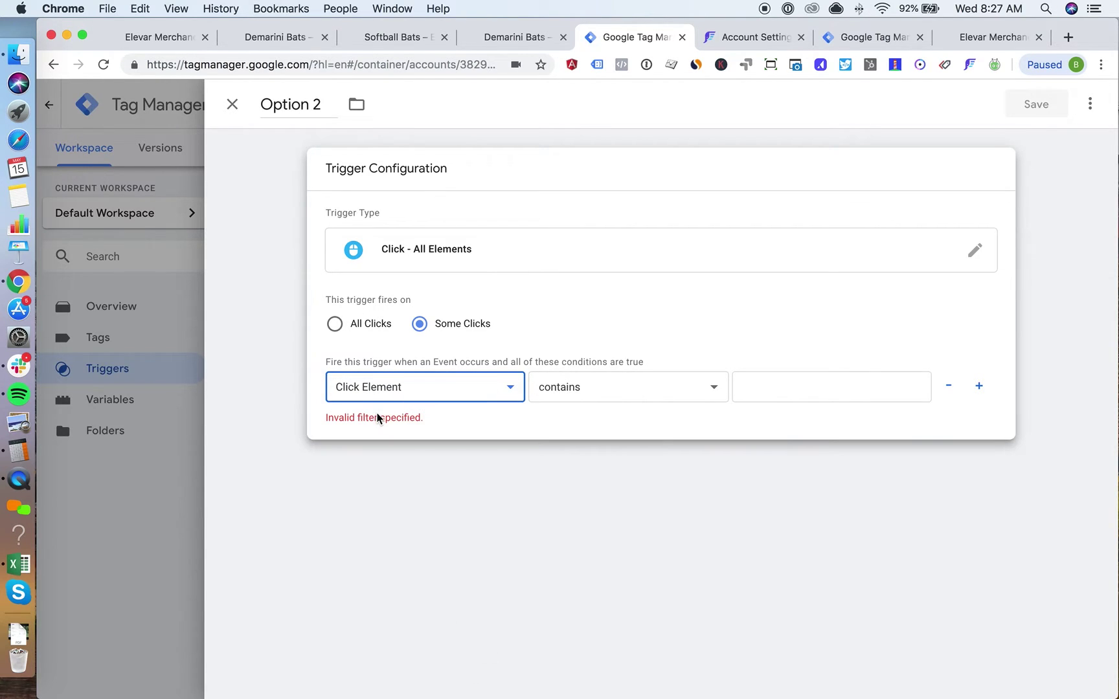
{"action": "left_click", "coordinate": [588, 401]}
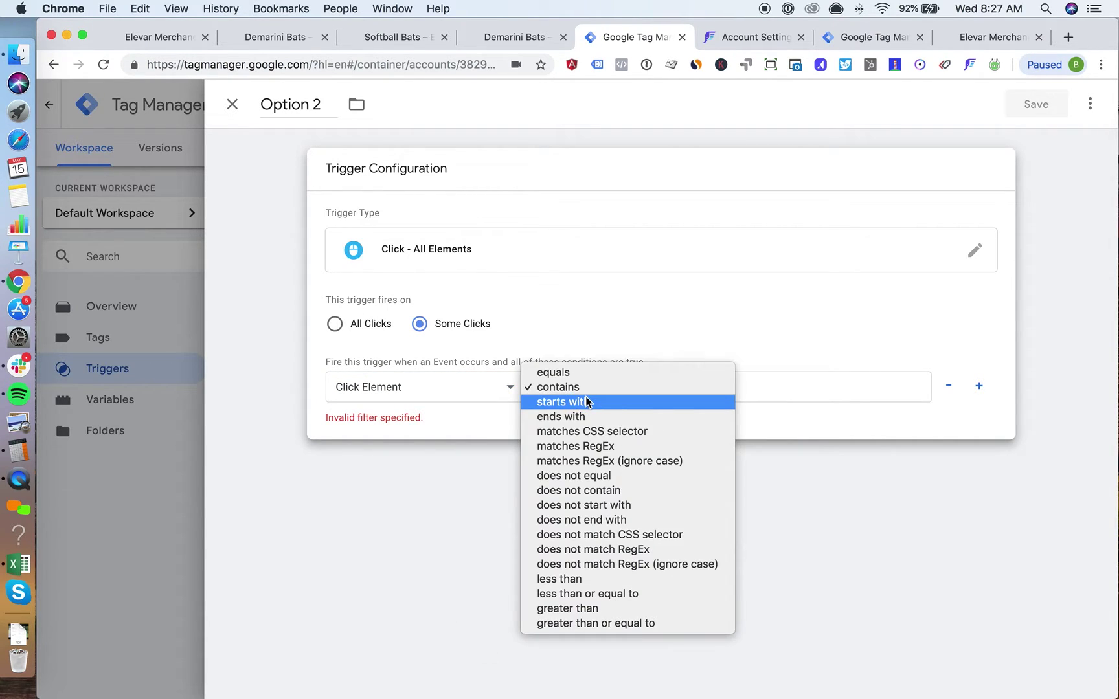
{"action": "left_click", "coordinate": [586, 429]}
Enter the selector value '#AccessibleNav, #AccessibleNav *' using the copied selector
{"action": "left_click", "coordinate": [810, 388]}
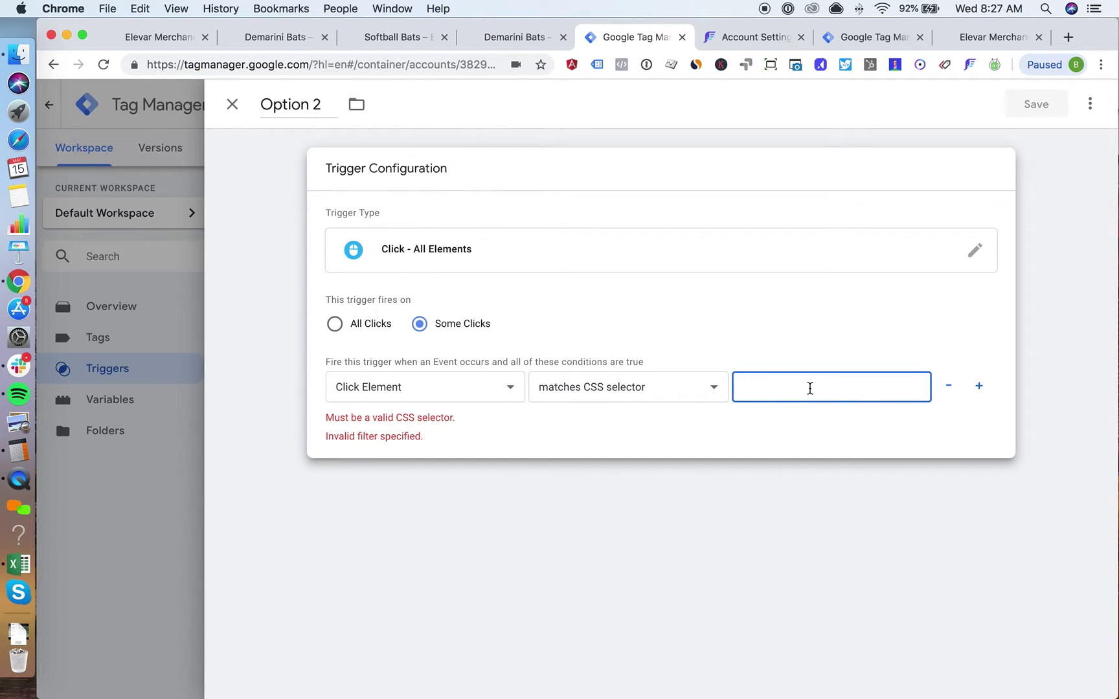
{"action": "key", "text": "super+v"}
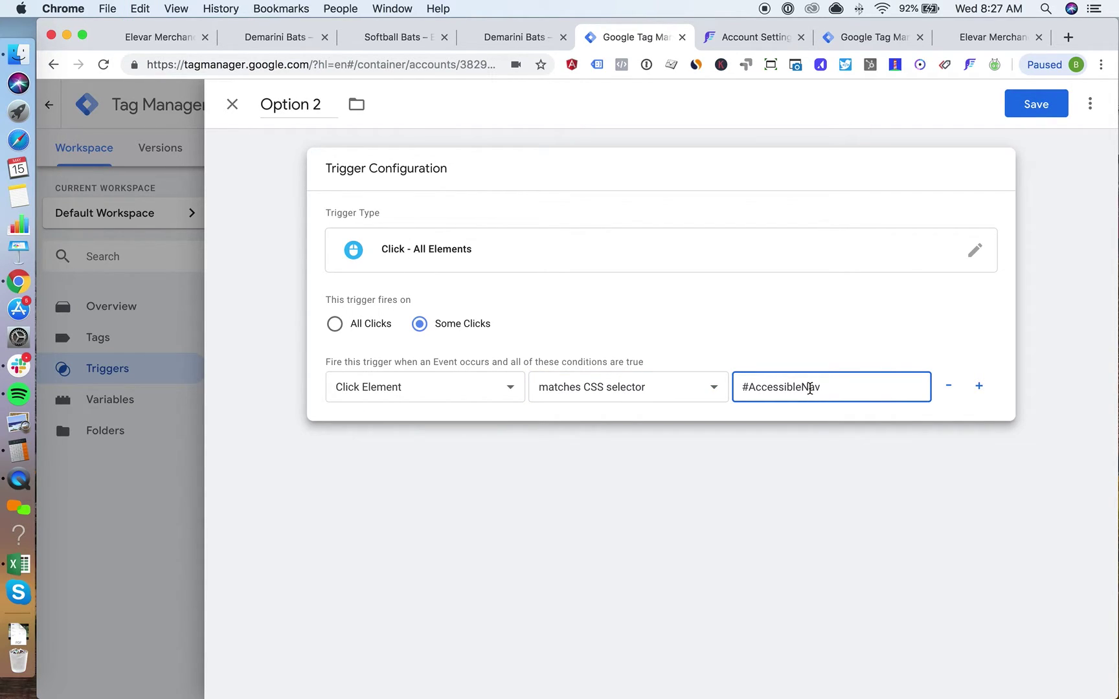
{"action": "type", "text": ","}
{"action": "key", "text": "BackSpace"}
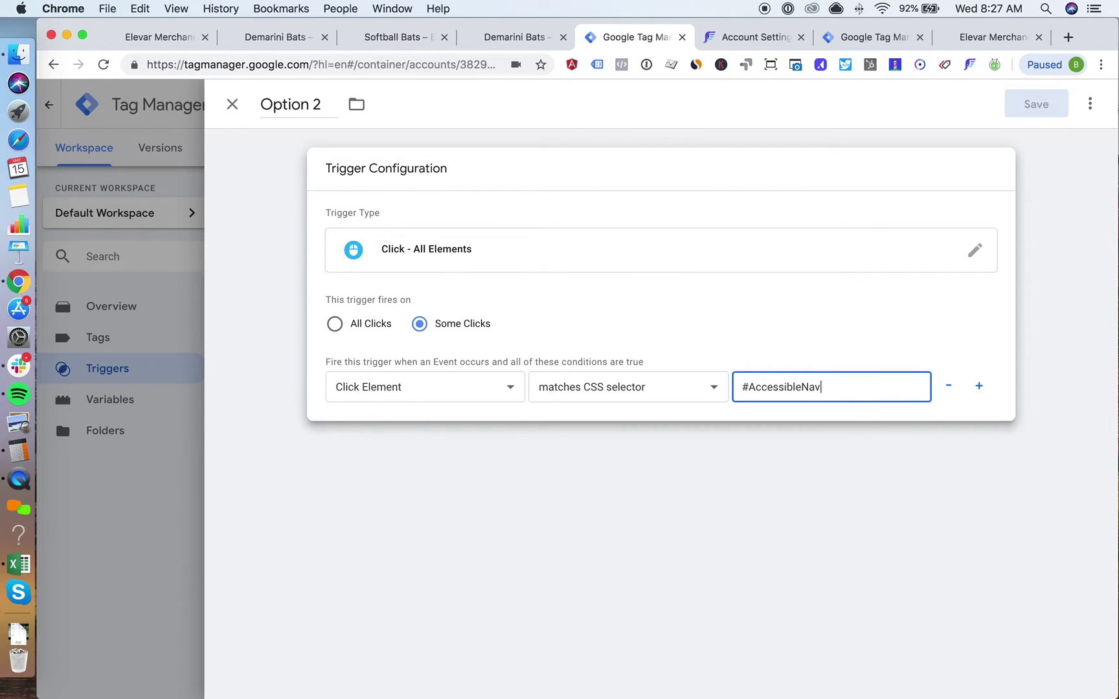
{"action": "type", "text": ","}
{"action": "key", "text": "BackSpace"}
{"action": "key", "text": "super+a"}
{"action": "key", "text": "super+c"}
{"action": "key", "text": "BackSpace"}
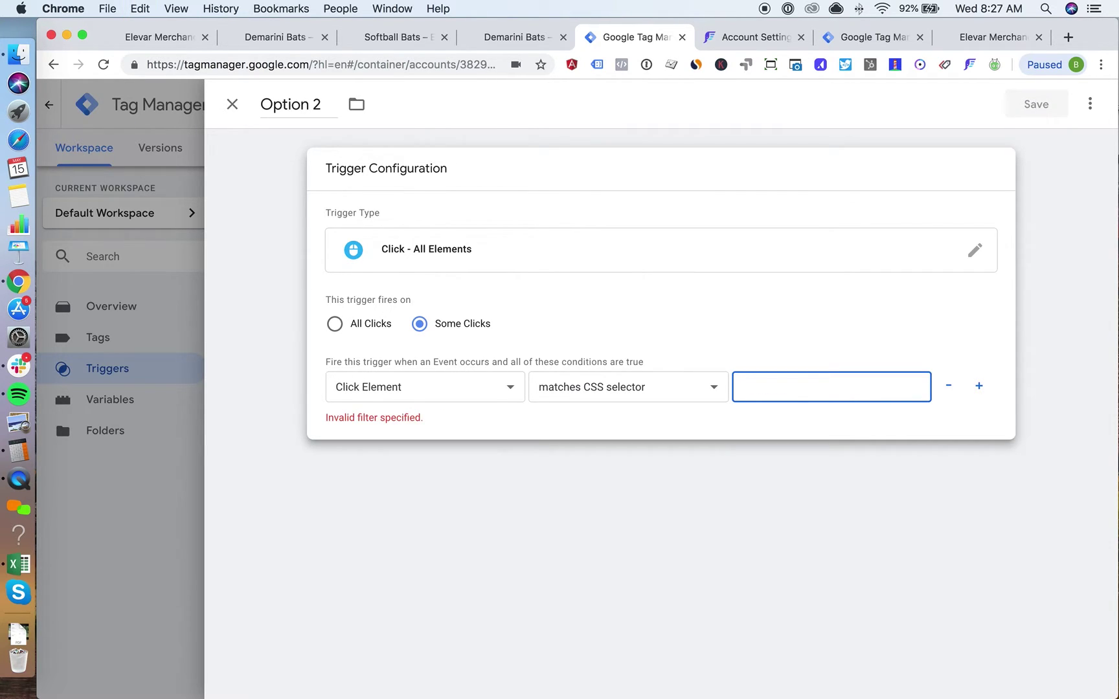
{"action": "key", "text": "super+v"}
{"action": "type", "text": ","}
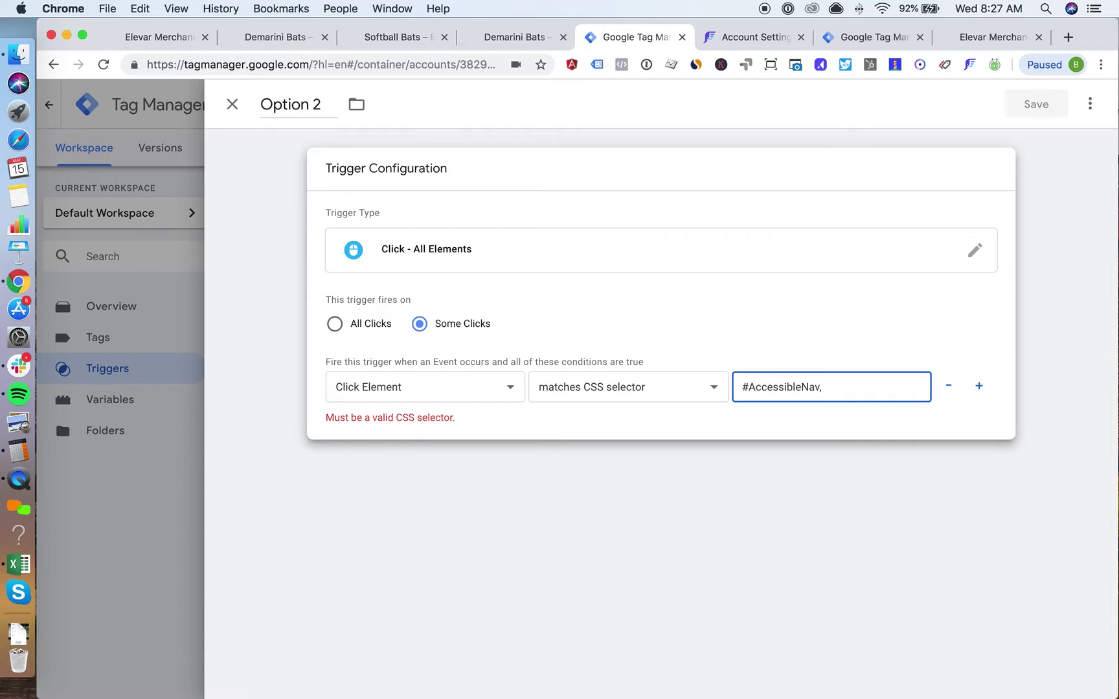
{"action": "key", "text": "super+v"}
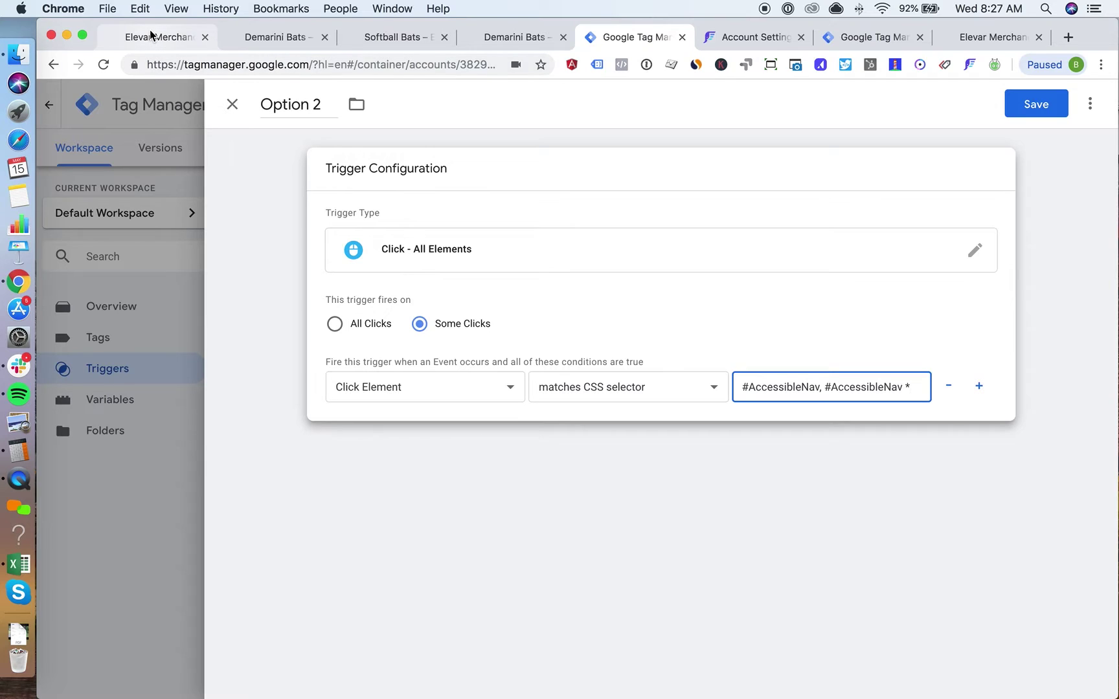
Check the store inspector, then save the Option 2 trigger
{"action": "key", "text": "super+1"}
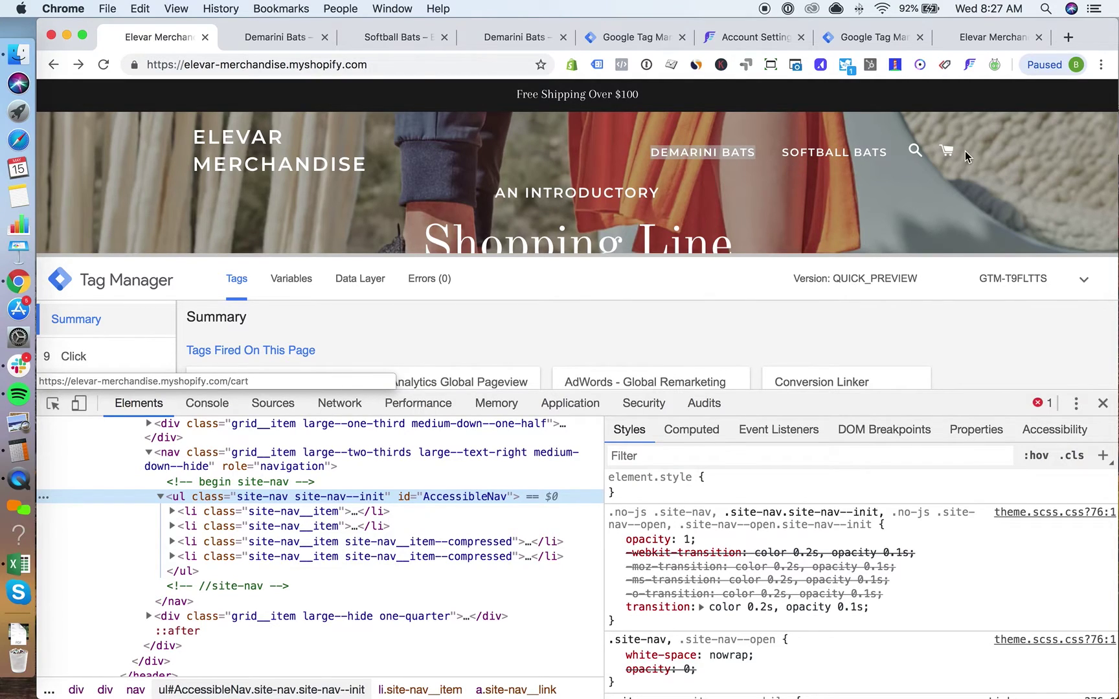
{"action": "left_click", "coordinate": [619, 37]}
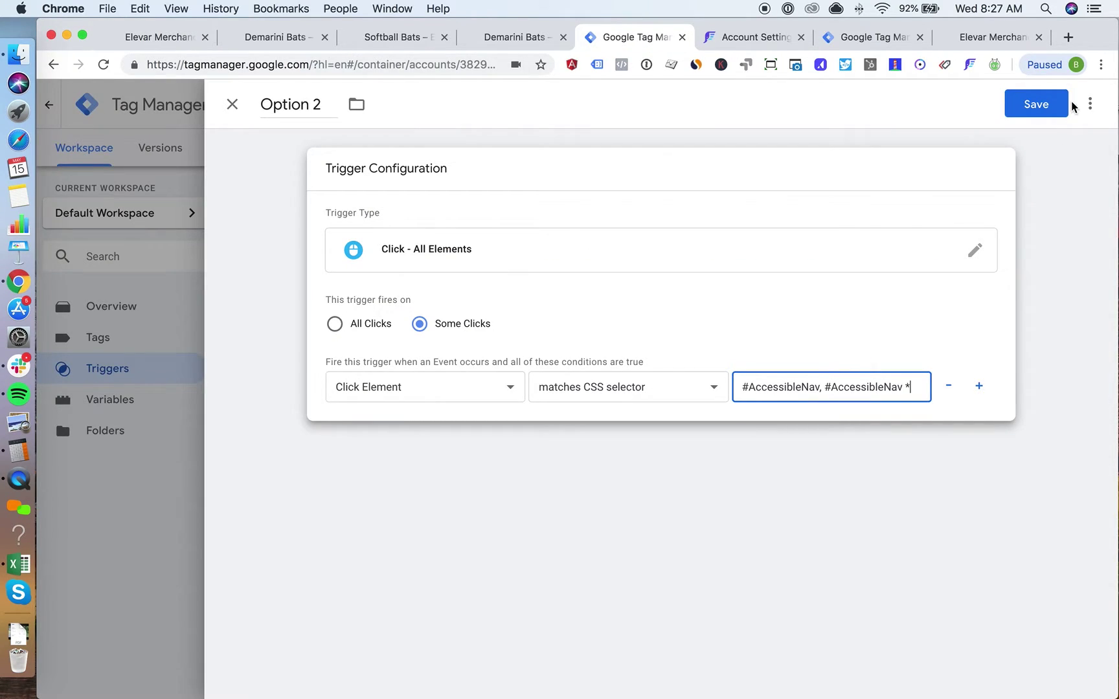
{"action": "left_click", "coordinate": [1041, 112]}
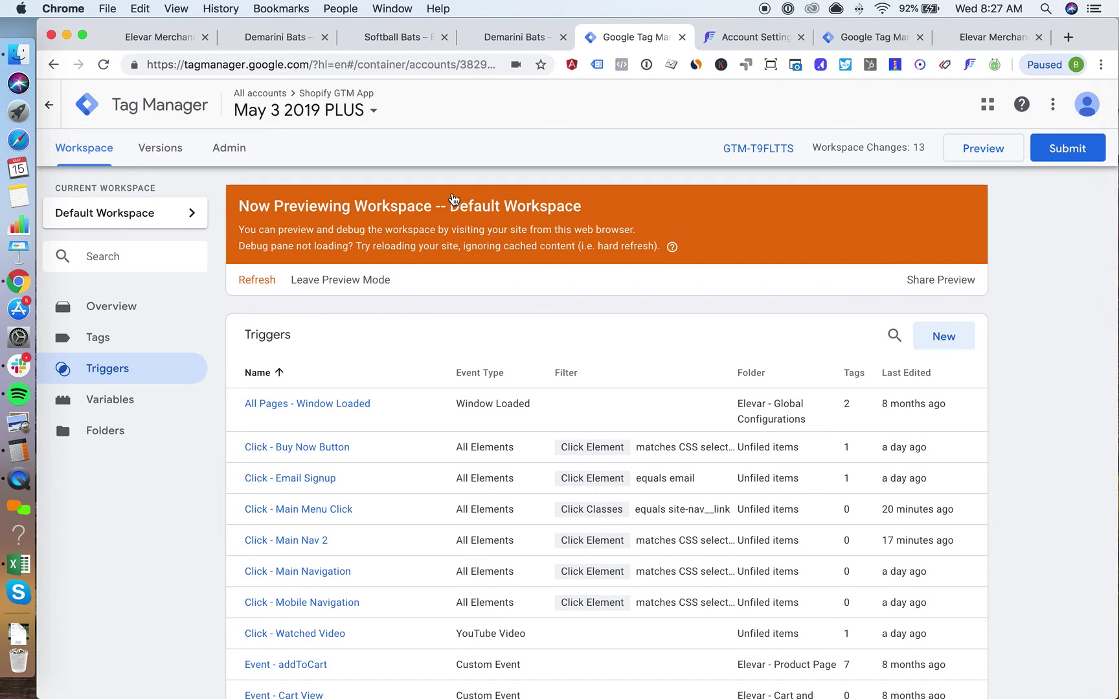
Search tags for 'main' and open the GA Event - Main Navigation Click tag
{"action": "left_click", "coordinate": [154, 330]}
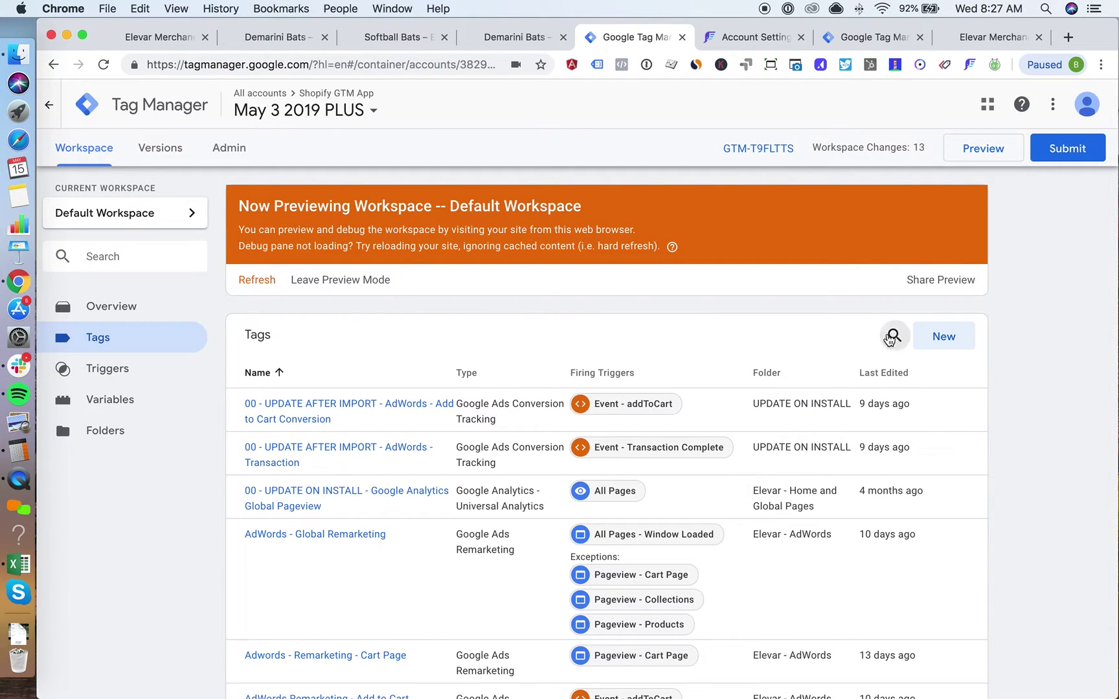
{"action": "left_click", "coordinate": [892, 337]}
{"action": "type", "text": "main"}
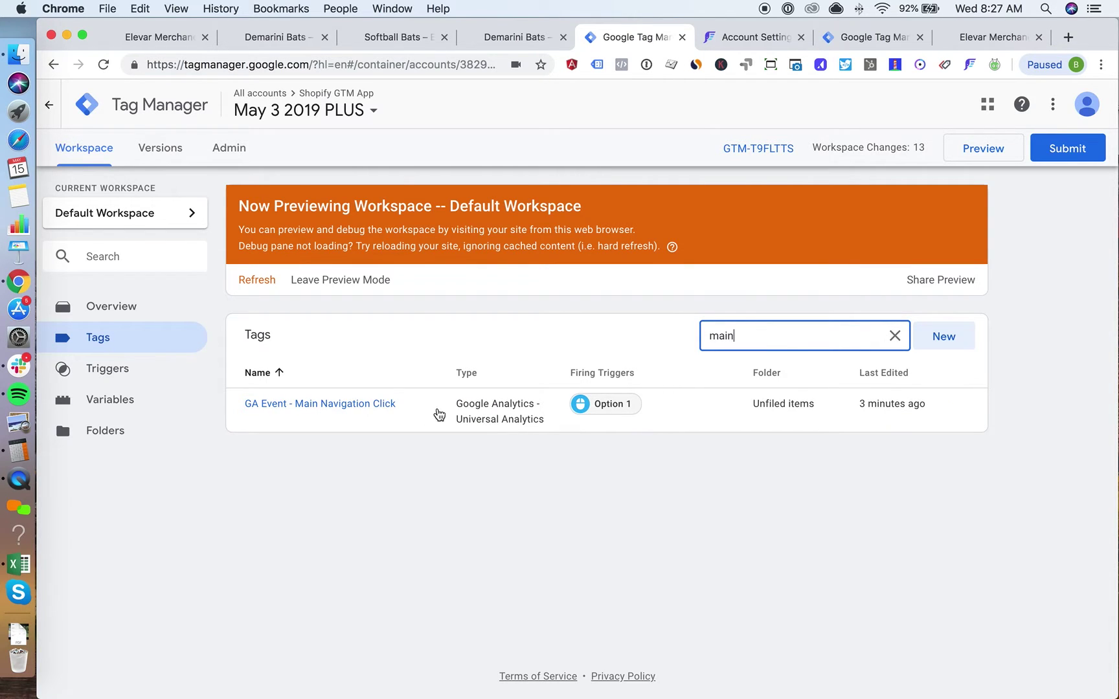
{"action": "left_click", "coordinate": [348, 404]}
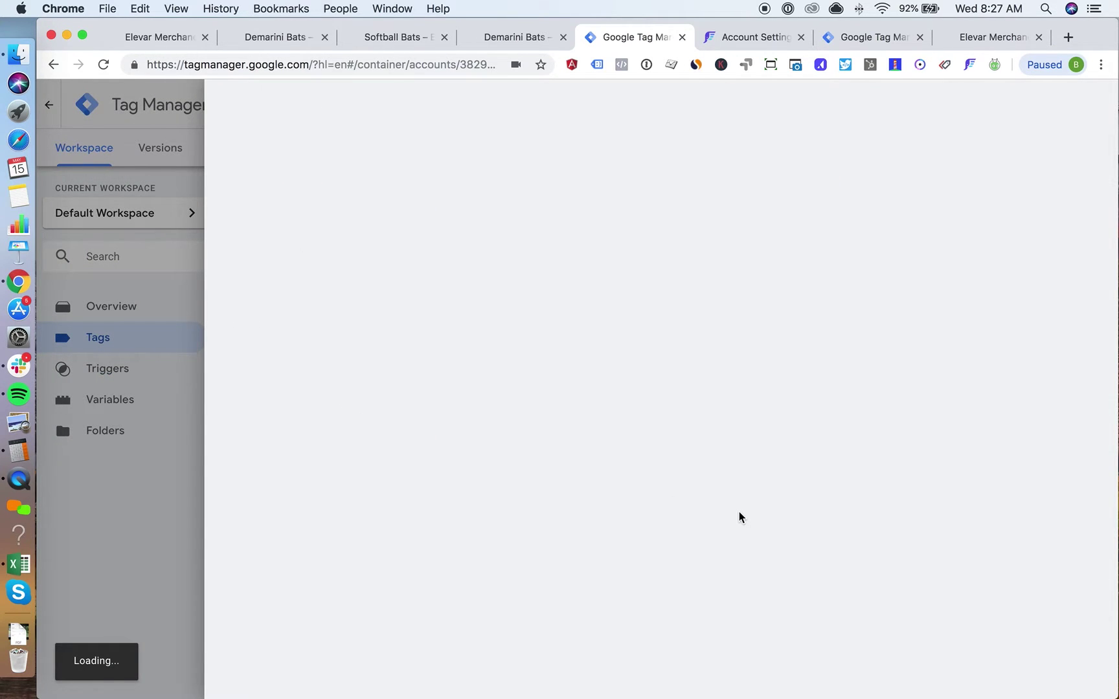
{"action": "scroll", "coordinate": [974, 610], "scroll_direction": "down", "scroll_amount": 3}
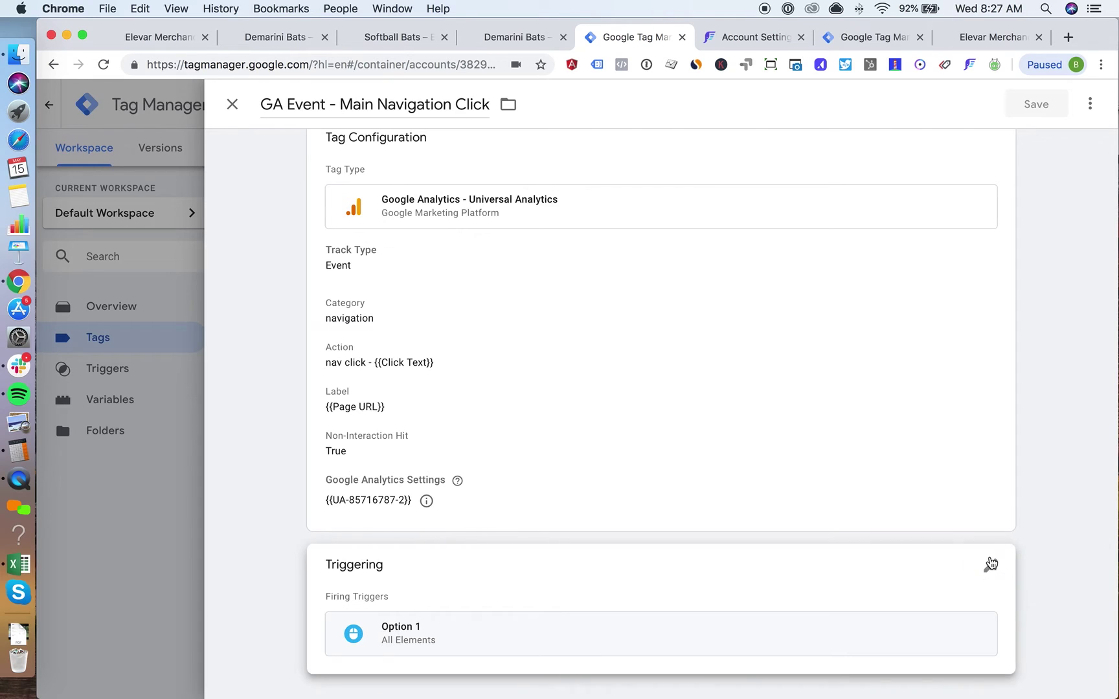
Swap the tag's Option 1 trigger for Option 2 and save it
{"action": "left_click", "coordinate": [990, 563]}
{"action": "left_click", "coordinate": [974, 600]}
{"action": "left_click", "coordinate": [782, 600]}
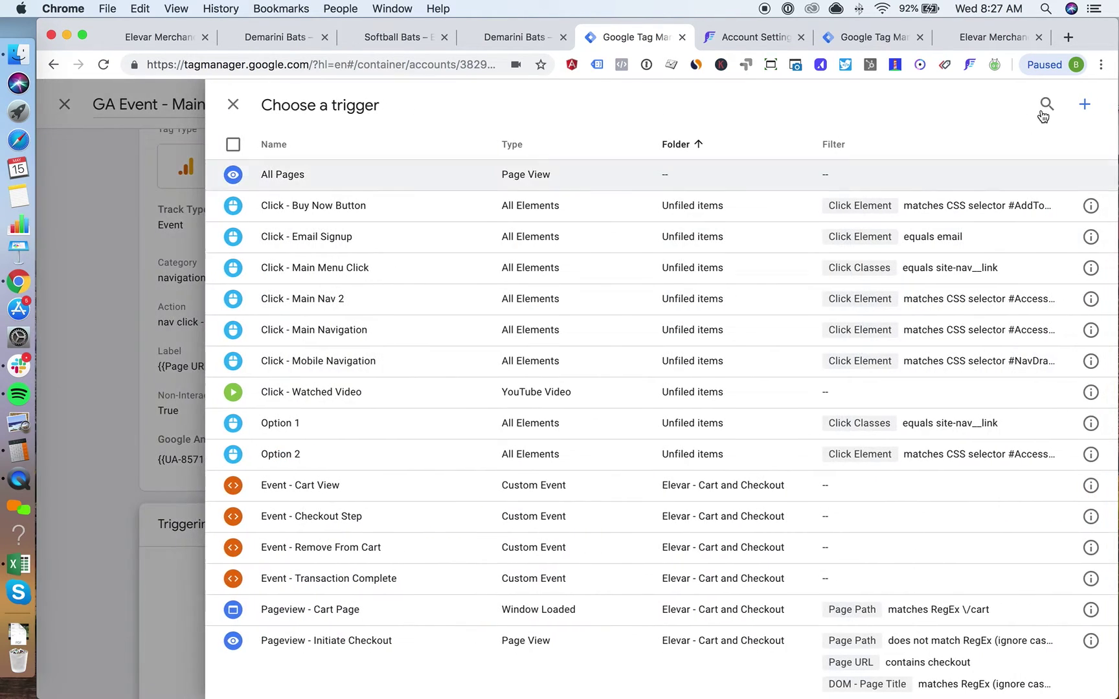
{"action": "left_click", "coordinate": [1046, 105]}
{"action": "type", "text": "op"}
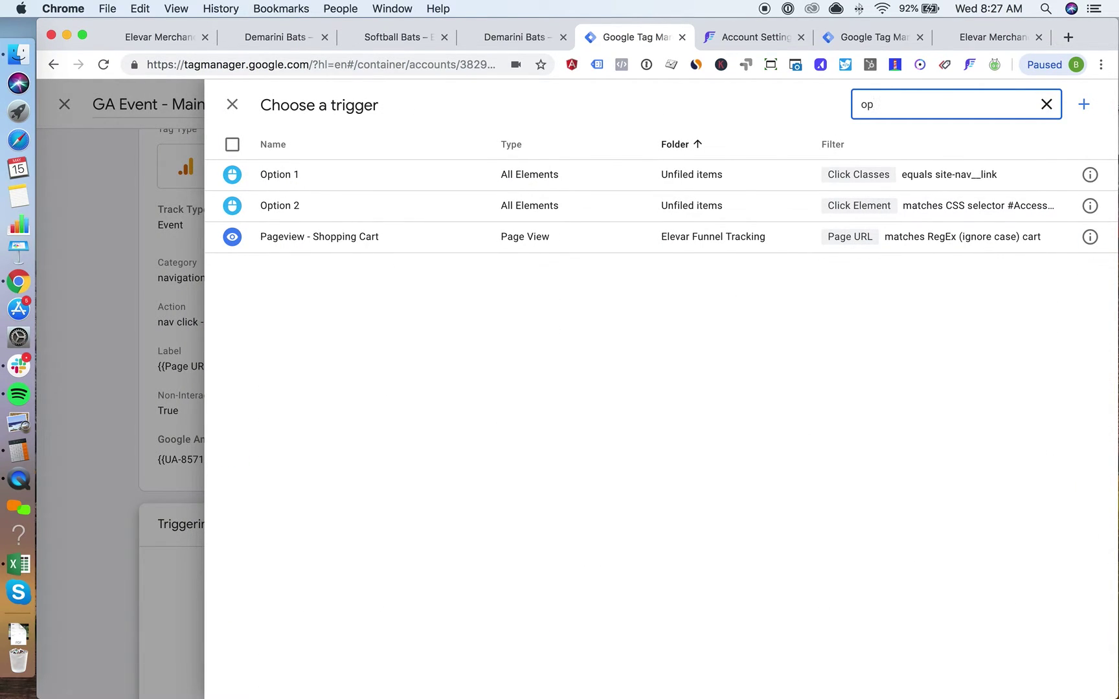
{"action": "left_click", "coordinate": [563, 217]}
{"action": "left_click", "coordinate": [1035, 113]}
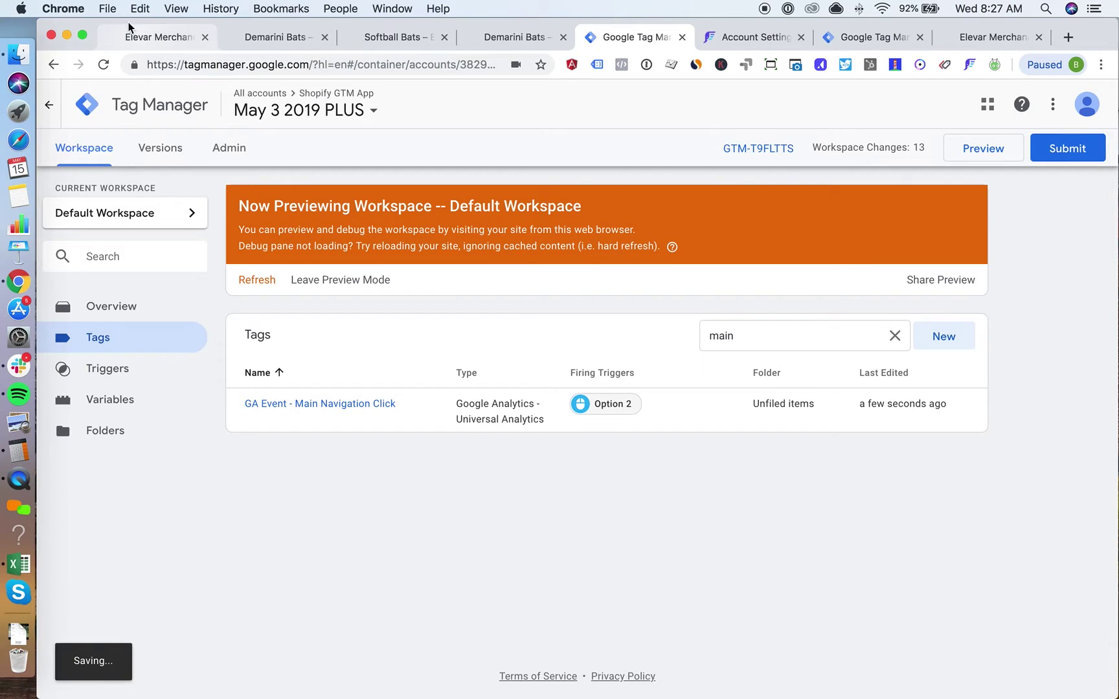
Reload the store preview and close the leftover bat-page tabs and DevTools
{"action": "left_click", "coordinate": [130, 33]}
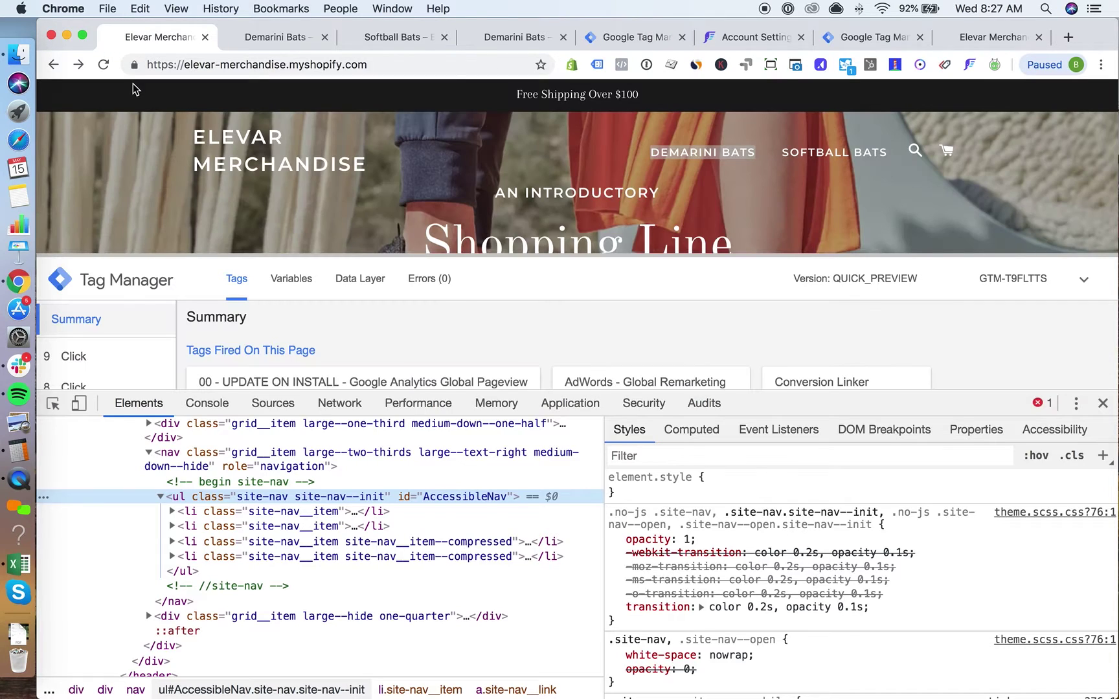
{"action": "left_click", "coordinate": [104, 65]}
{"action": "left_click", "coordinate": [325, 37]}
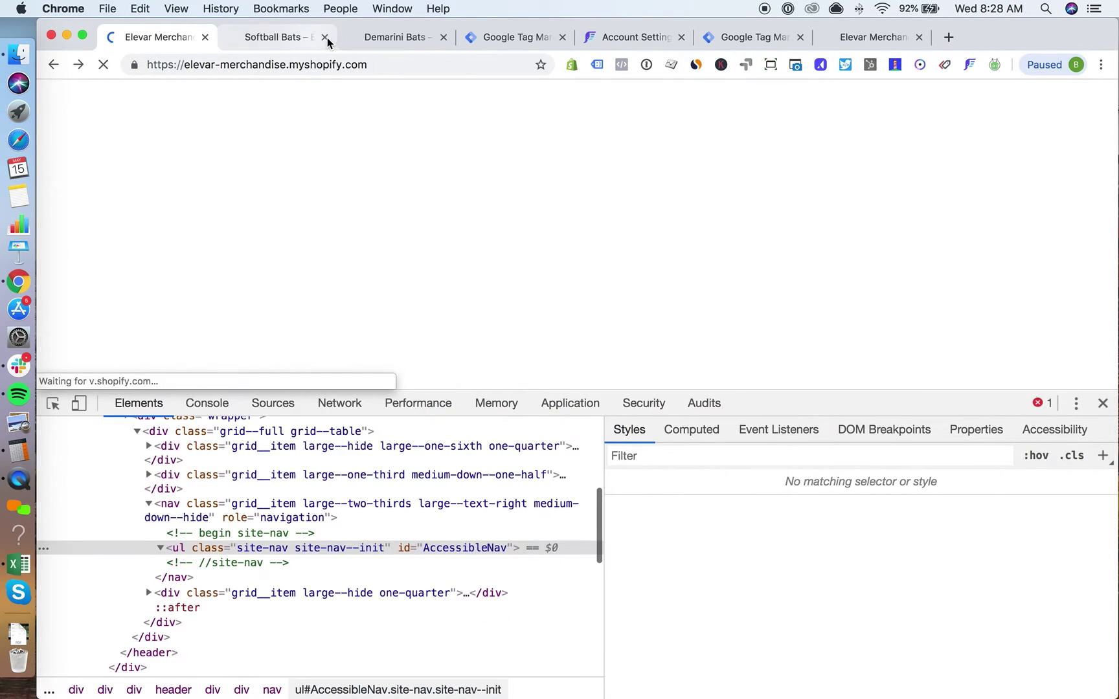
{"action": "left_click", "coordinate": [325, 38]}
{"action": "left_click", "coordinate": [326, 37]}
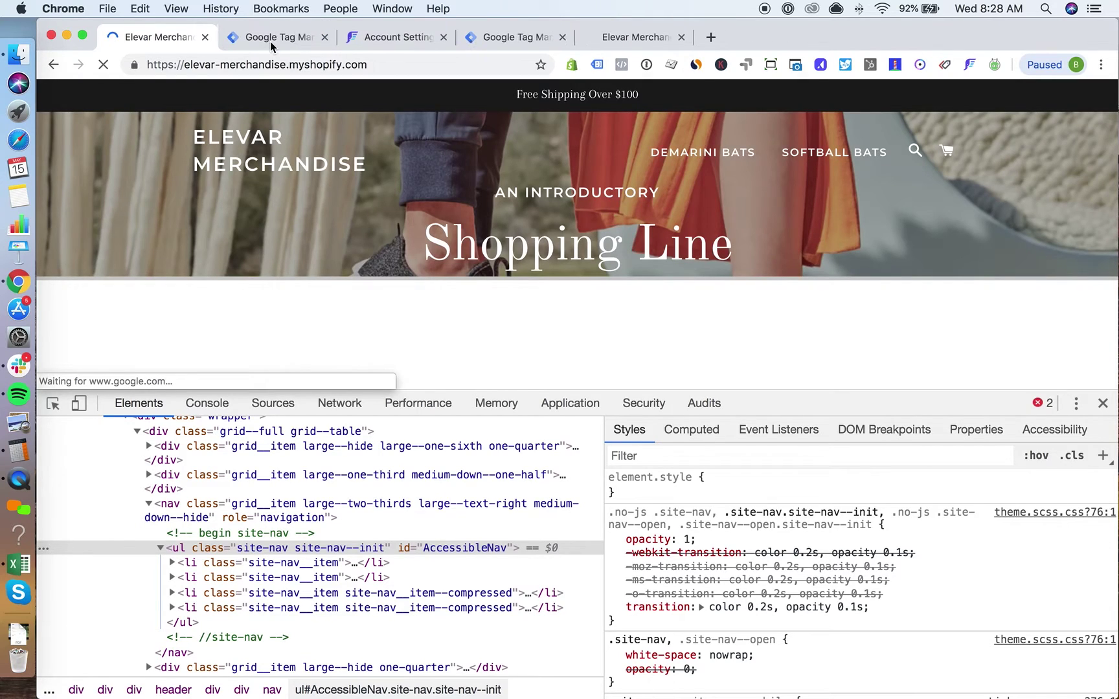
{"action": "left_click", "coordinate": [1102, 404]}
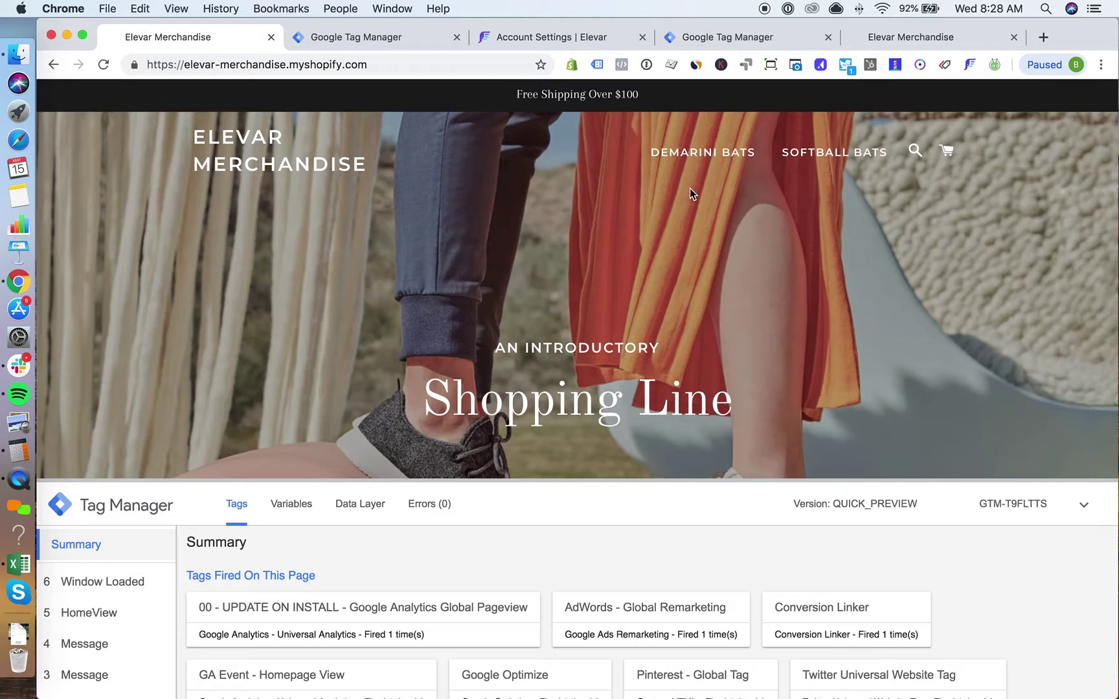
Test-click Demarini Bats and Softball Bats, then enlarge the debug pane
{"action": "left_click", "coordinate": [700, 156], "text": "super"}
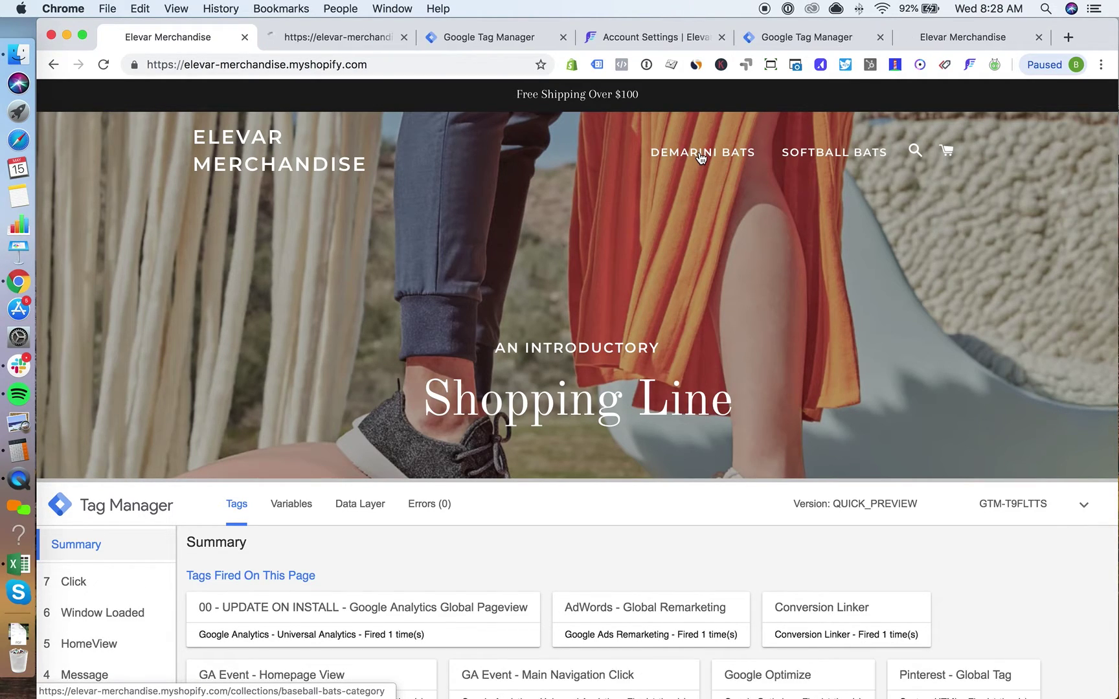
{"action": "left_click", "coordinate": [819, 154], "text": "super"}
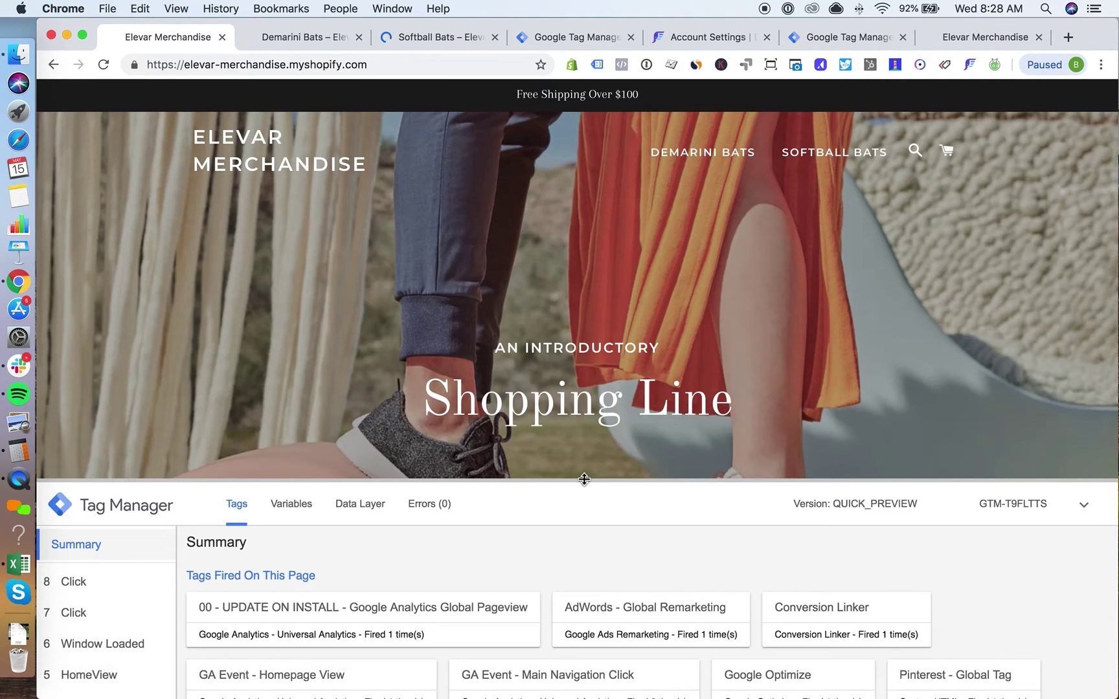
{"action": "left_click_drag", "start_coordinate": [586, 480], "coordinate": [615, 300]}
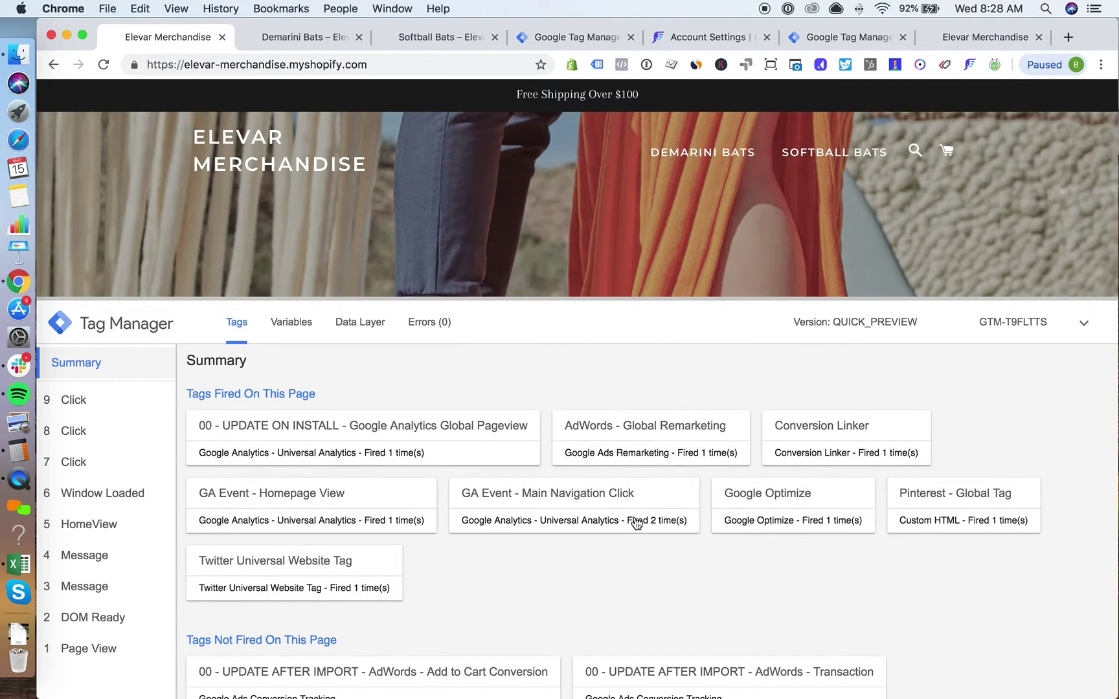
Review the first navigation click's Main Navigation Click tag details and Option 2 firing trigger
{"action": "left_click", "coordinate": [94, 461]}
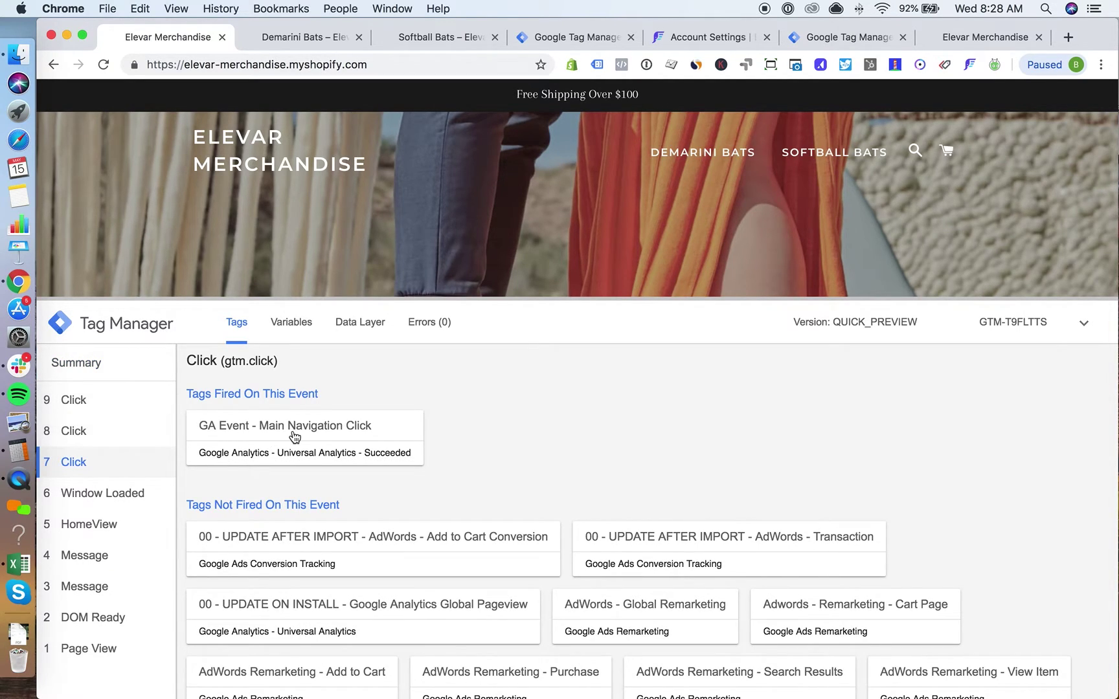
{"action": "left_click", "coordinate": [367, 435]}
{"action": "scroll", "coordinate": [427, 509], "scroll_direction": "down", "scroll_amount": 5}
{"action": "left_click", "coordinate": [369, 459]}
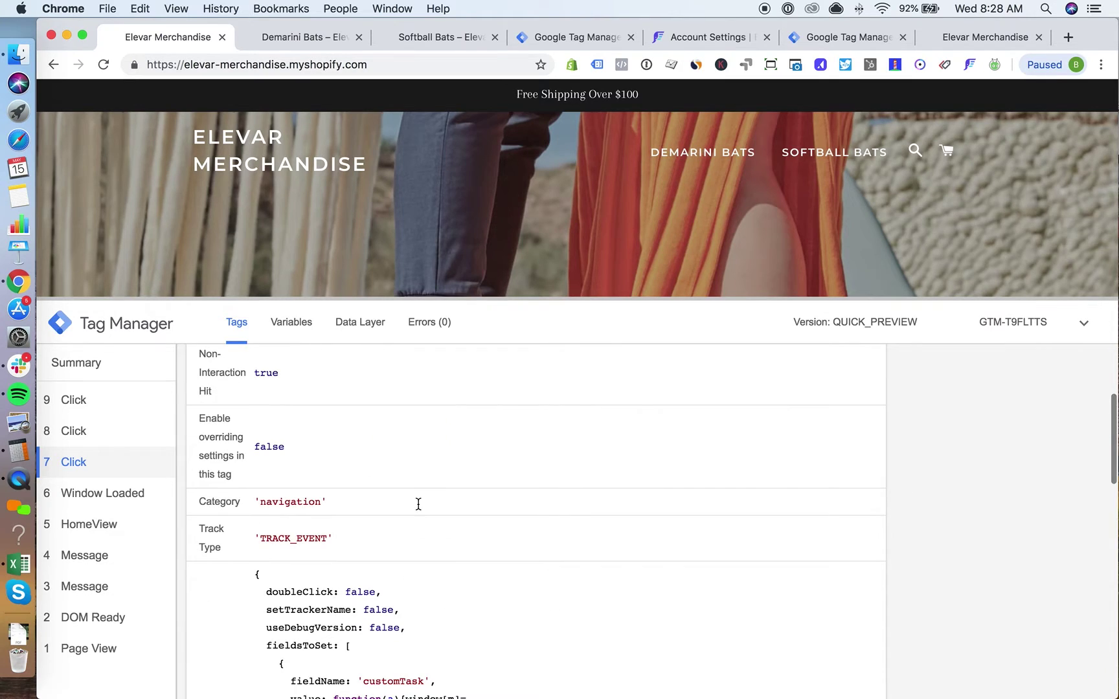
{"action": "scroll", "coordinate": [418, 505], "scroll_direction": "down", "scroll_amount": 10}
{"action": "scroll", "coordinate": [416, 509], "scroll_direction": "up", "scroll_amount": 2}
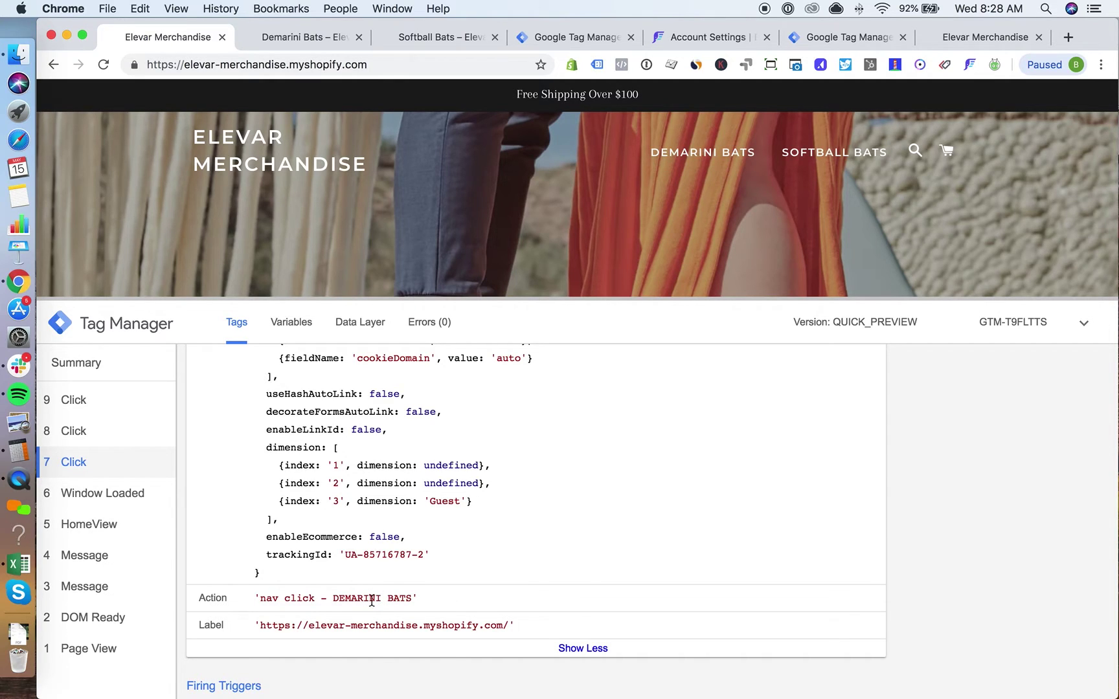
Review the second click's tag details showing action 'nav click - SOFTBALL BATS'
{"action": "left_click", "coordinate": [120, 442]}
{"action": "left_click", "coordinate": [288, 431]}
{"action": "scroll", "coordinate": [382, 526], "scroll_direction": "down", "scroll_amount": 3}
{"action": "left_click", "coordinate": [371, 461]}
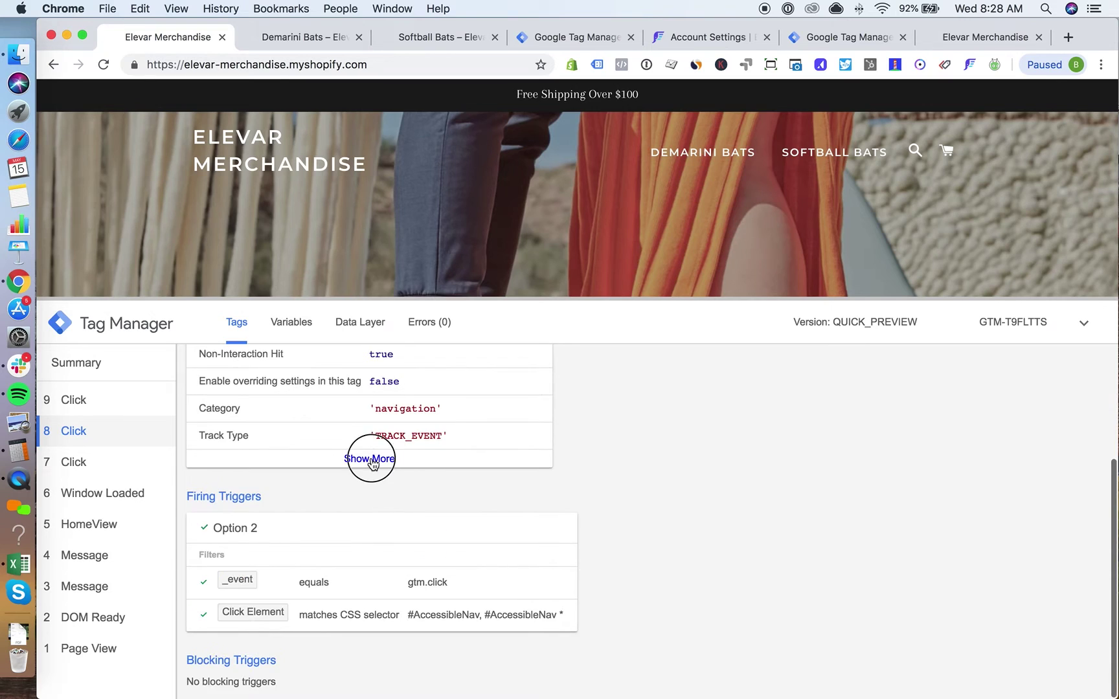
{"action": "scroll", "coordinate": [472, 554], "scroll_direction": "down", "scroll_amount": 10}
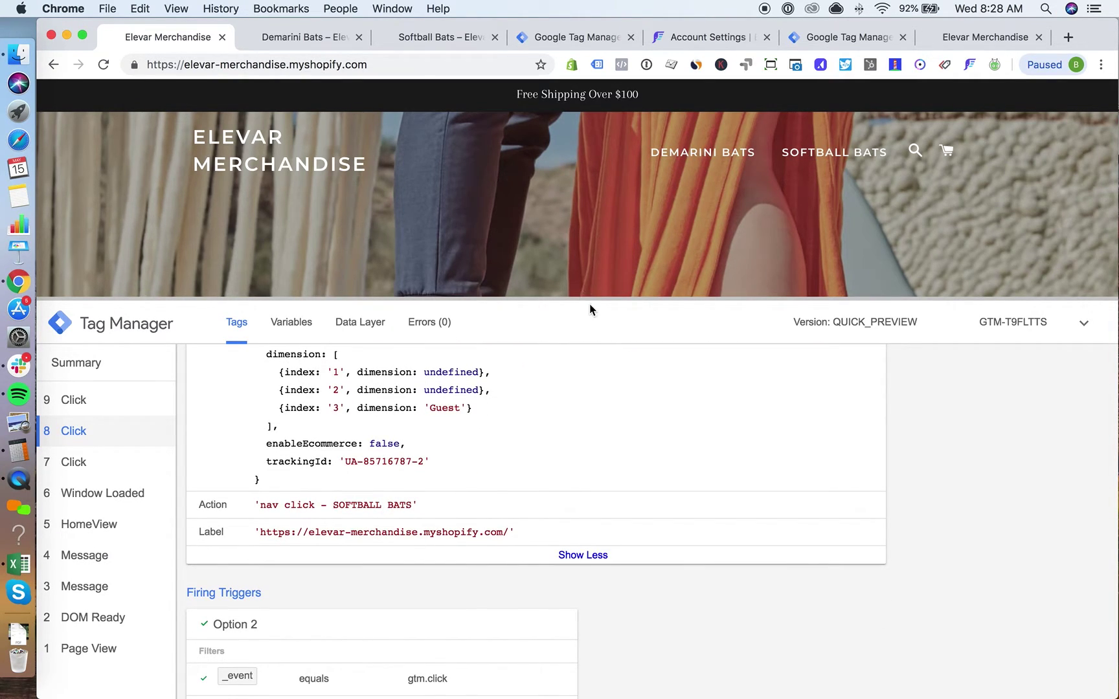
{"action": "left_click_drag", "start_coordinate": [591, 298], "coordinate": [589, 361]}
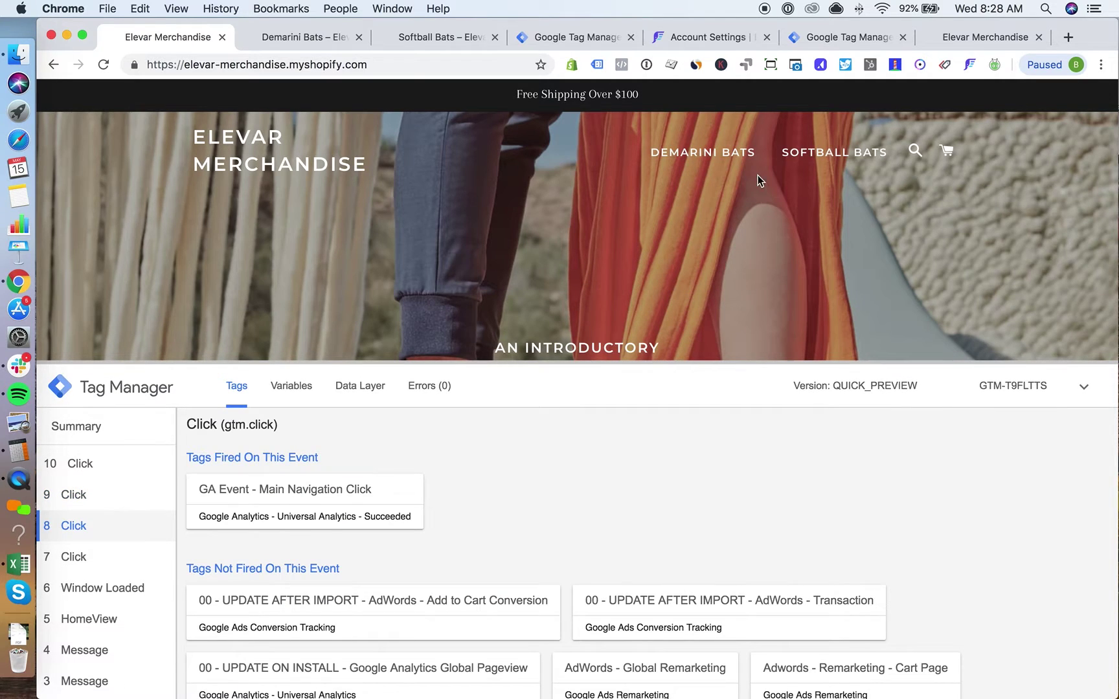
Open Chrome DevTools on the store page and switch to iPhone 6/7 device emulation
{"action": "right_click", "coordinate": [652, 232]}
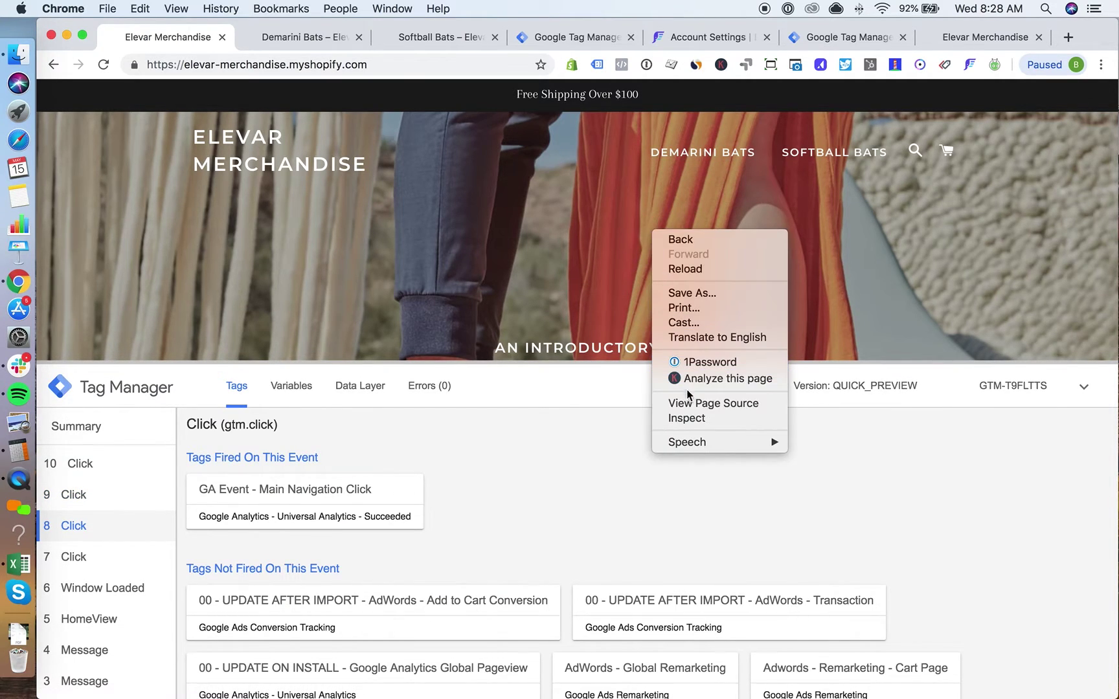
{"action": "left_click", "coordinate": [689, 418]}
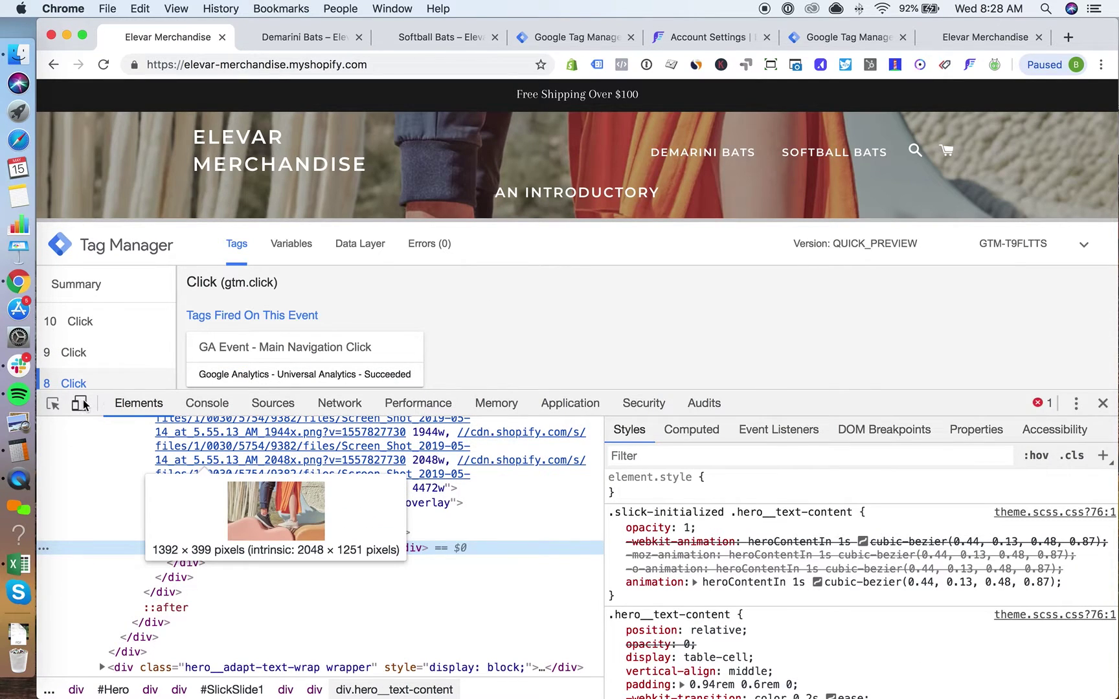
{"action": "left_click", "coordinate": [81, 403]}
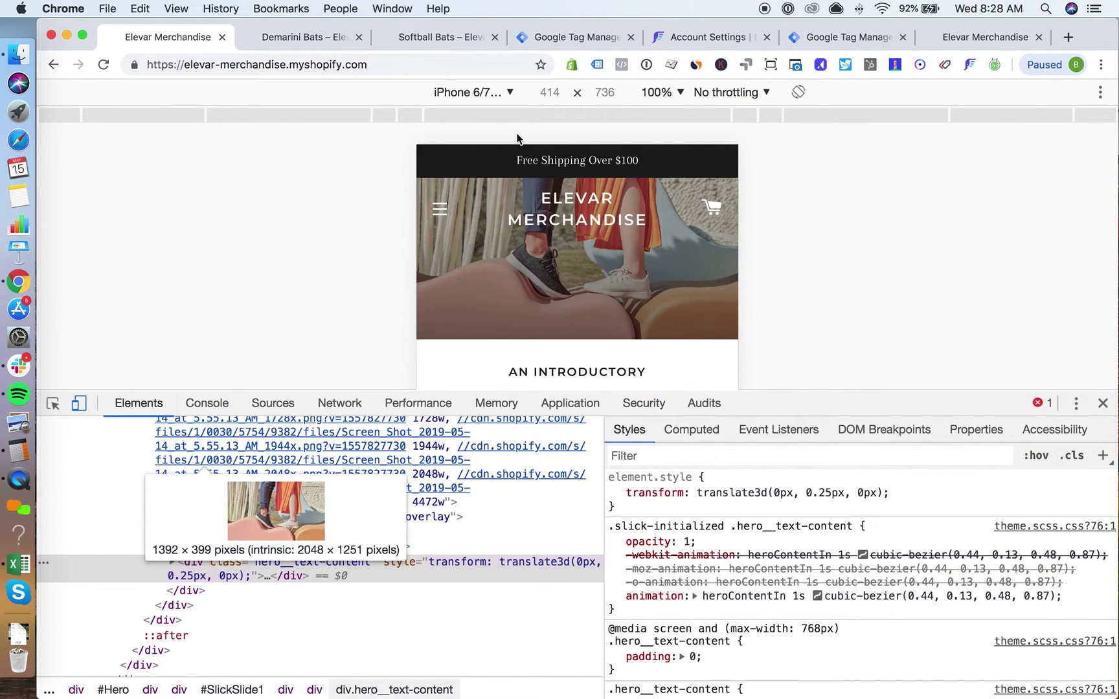
Open the mobile menu and inspect the Softball Bats link (a.mobile-nav__link in ul.mobile-nav)
{"action": "left_click", "coordinate": [441, 210]}
{"action": "right_click", "coordinate": [464, 216]}
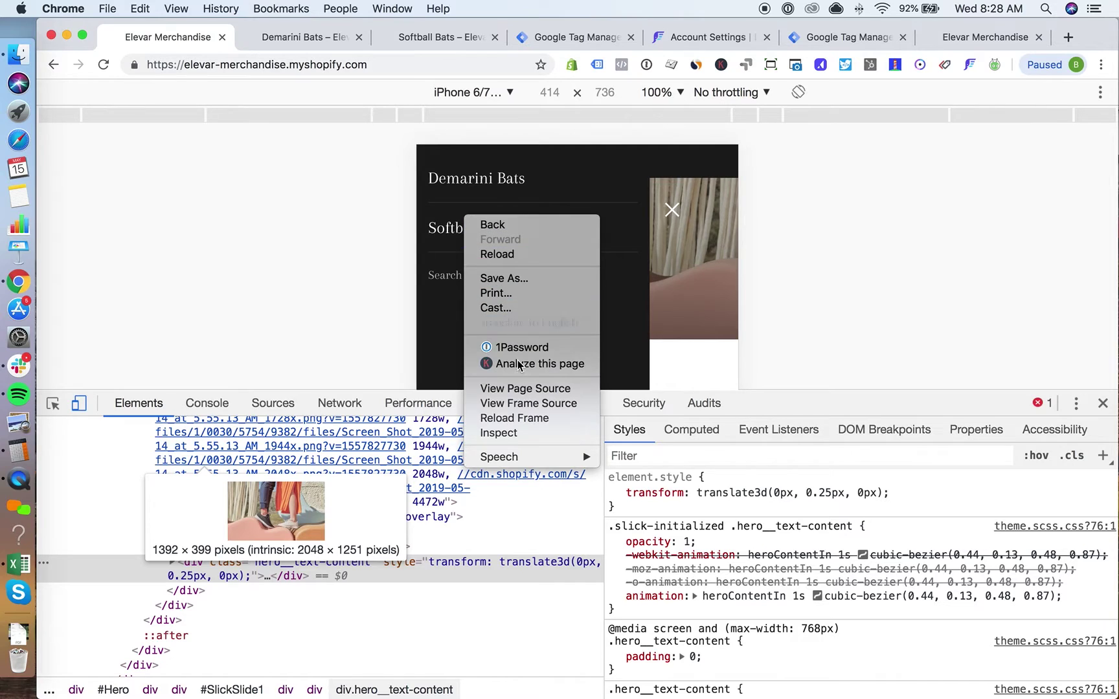
{"action": "left_click", "coordinate": [515, 433]}
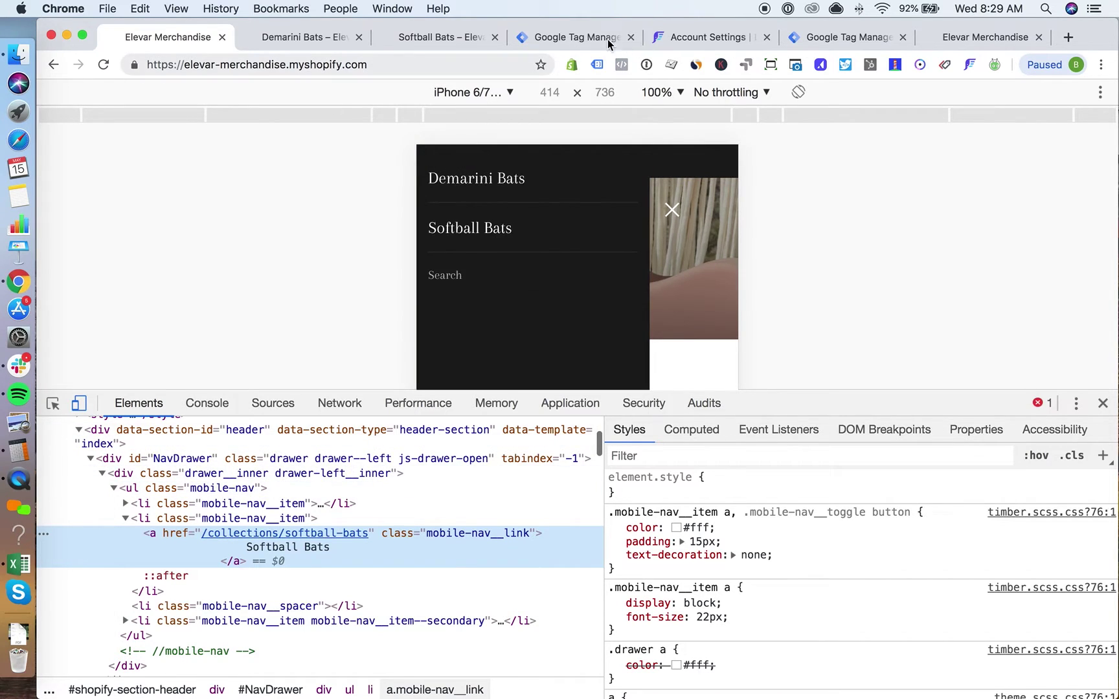
Search GTM triggers for 'mob' and open Click - Mobile Navigation with its '#NavDrawer > div > ul' selector
{"action": "left_click", "coordinate": [577, 40]}
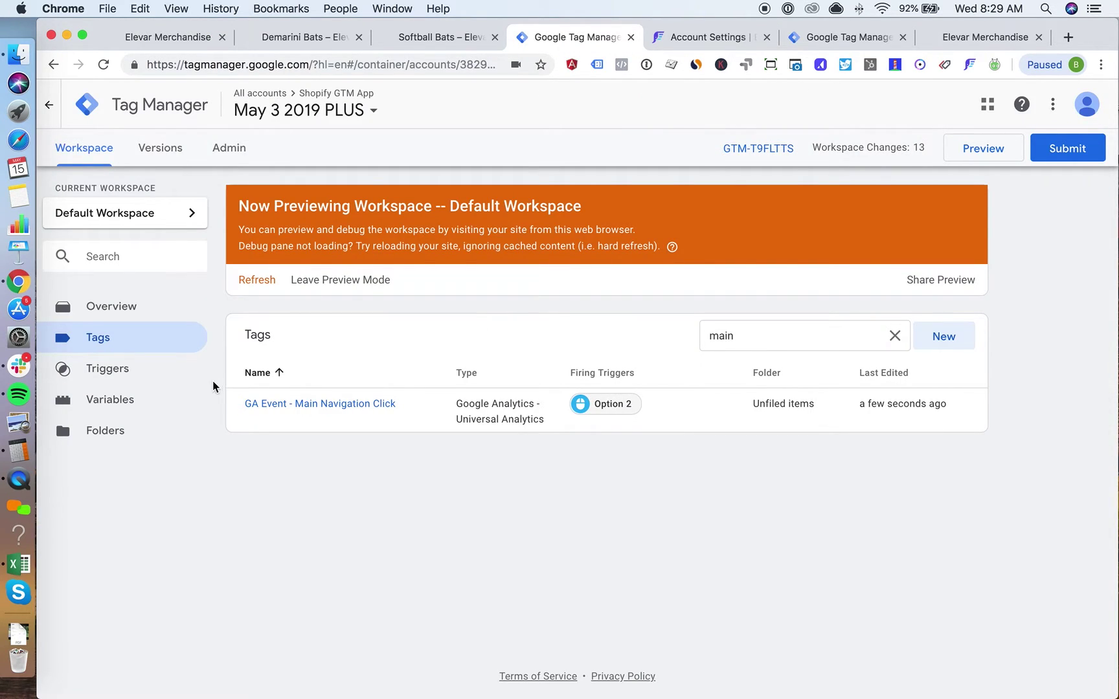
{"action": "left_click", "coordinate": [190, 376]}
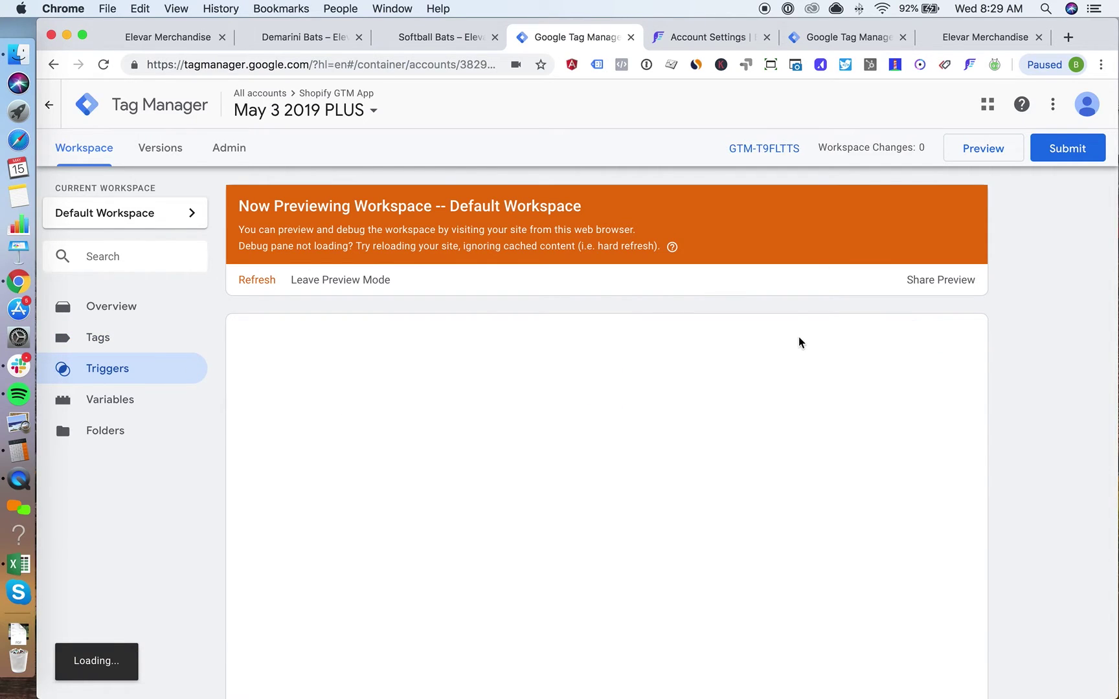
{"action": "left_click", "coordinate": [895, 336]}
{"action": "type", "text": "mob"}
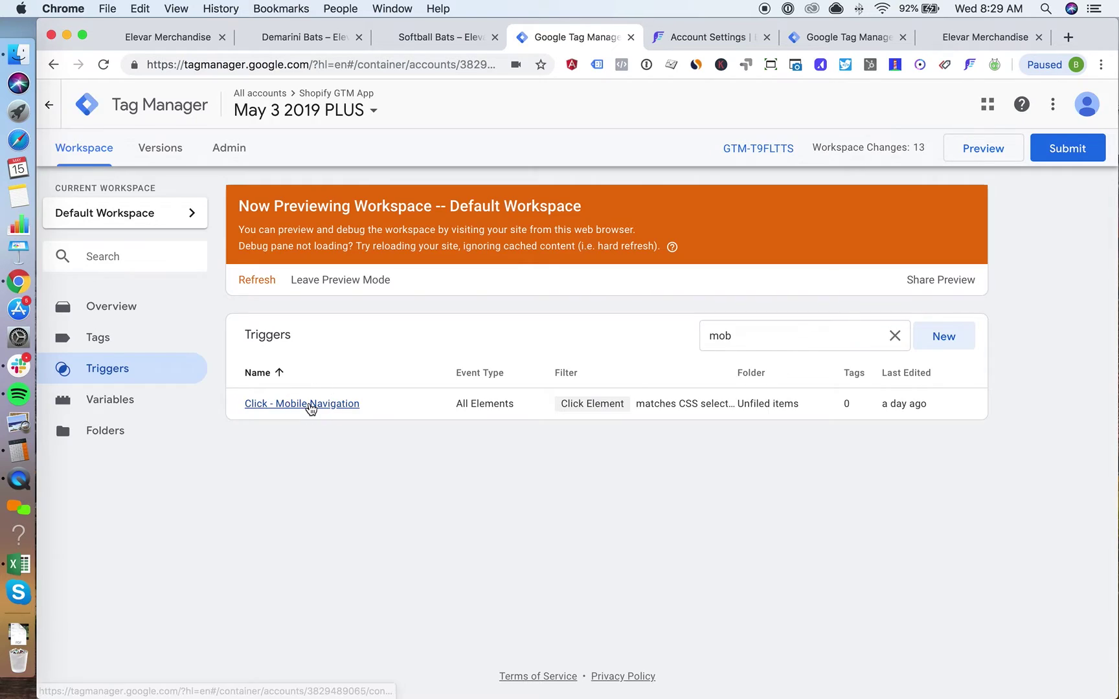
{"action": "left_click", "coordinate": [312, 403]}
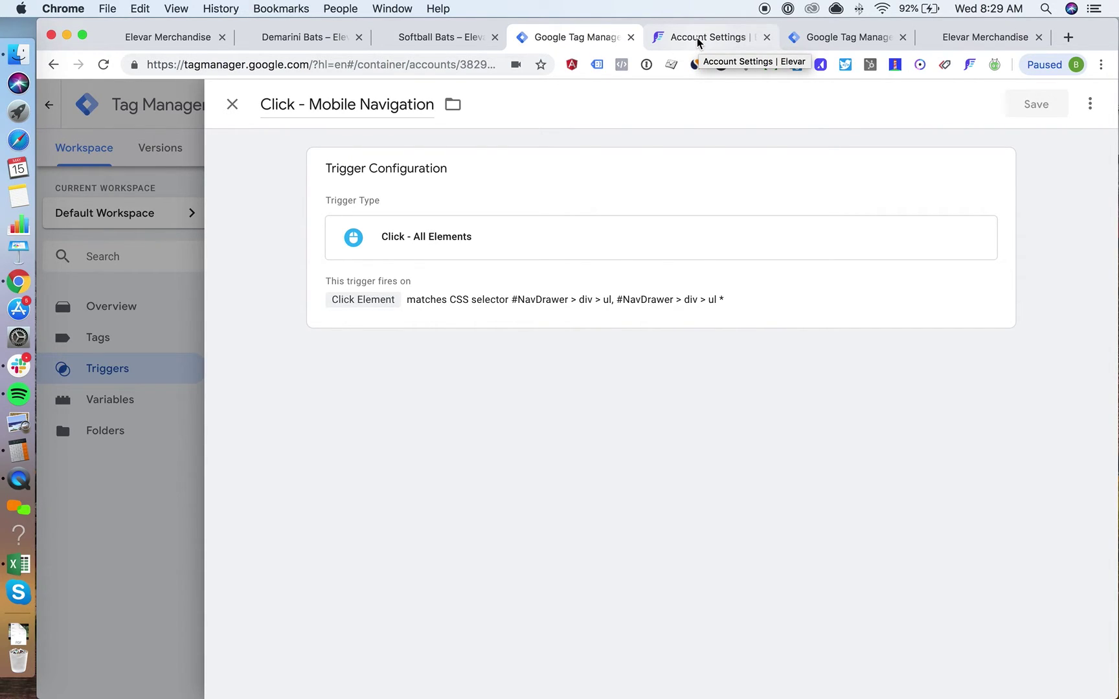
Switch Elevar to the Merchandise store and check Demo Site, Default Workspace and UA-85716787-2 container settings
{"action": "left_click", "coordinate": [698, 43]}
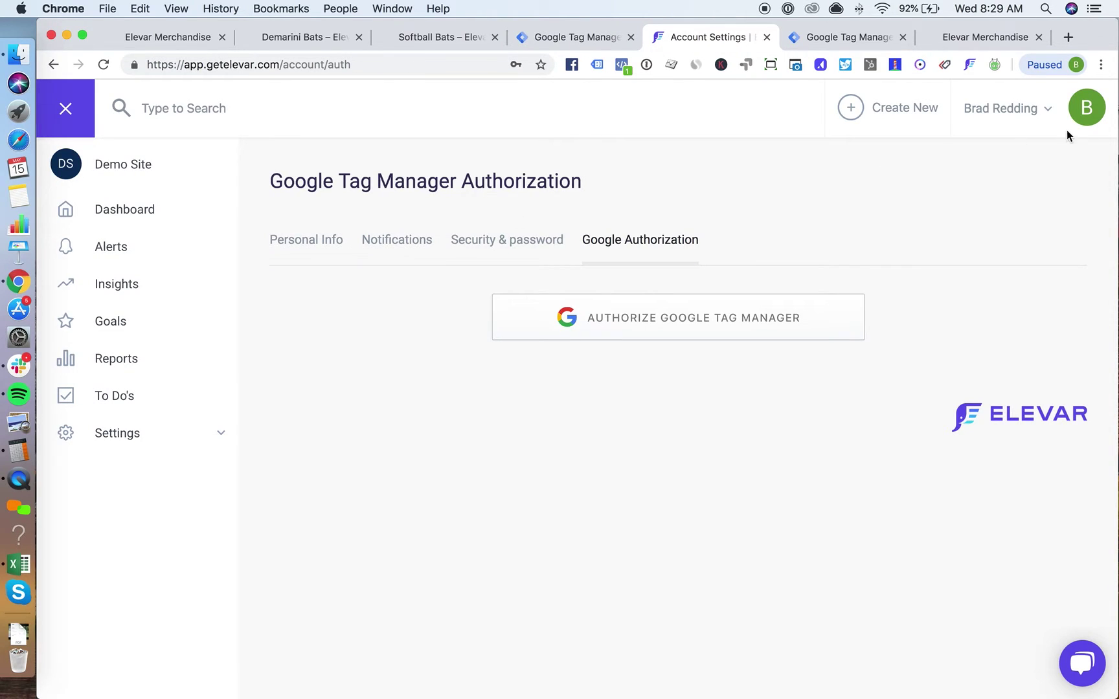
{"action": "left_click", "coordinate": [1026, 115]}
{"action": "left_click", "coordinate": [955, 36]}
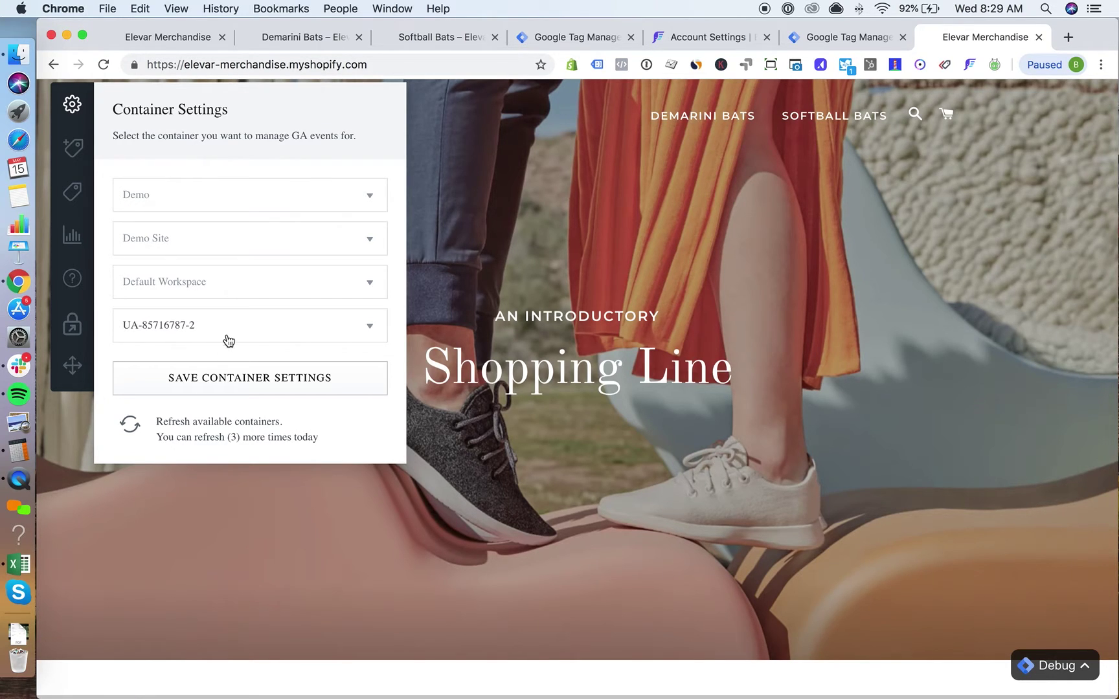
{"action": "scroll", "coordinate": [256, 324], "scroll_direction": "up", "scroll_amount": 5}
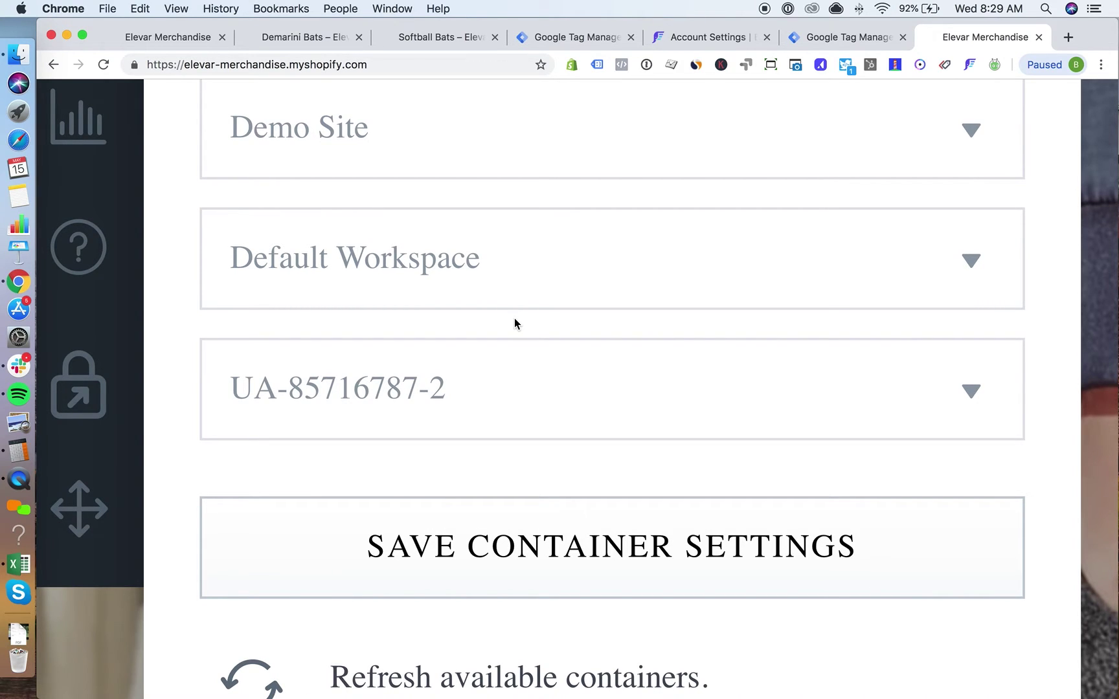
{"action": "scroll", "coordinate": [514, 318], "scroll_direction": "down", "scroll_amount": 5}
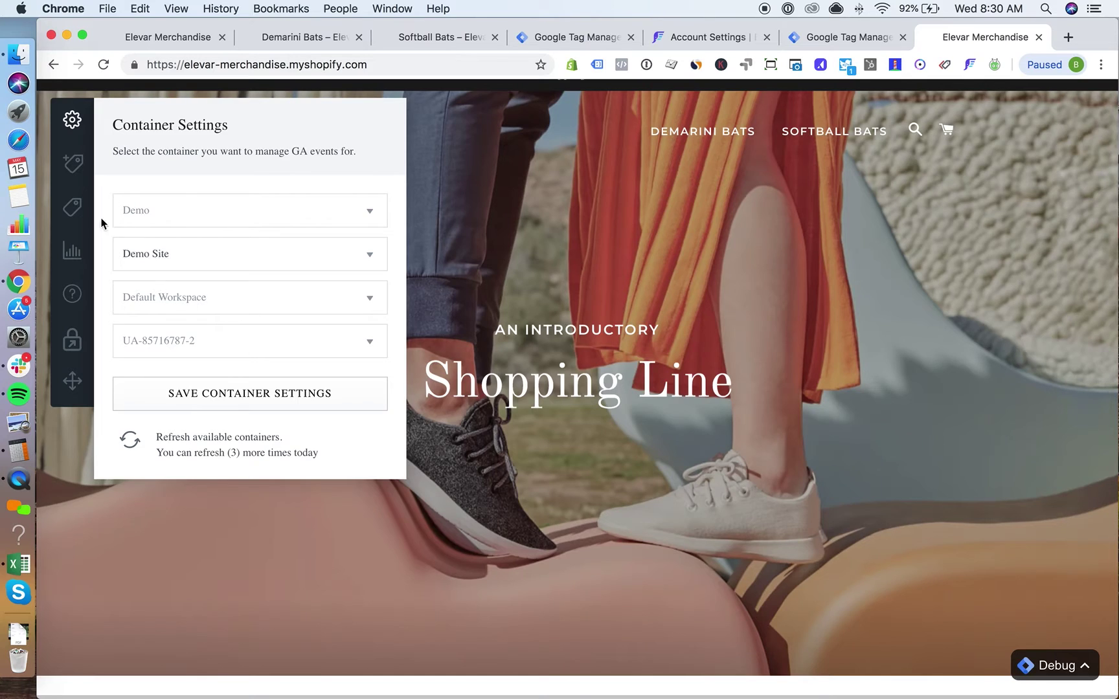
Create a new Elevar event on the #AccessibleNav header element, named 'Option 3'
{"action": "left_click", "coordinate": [73, 166]}
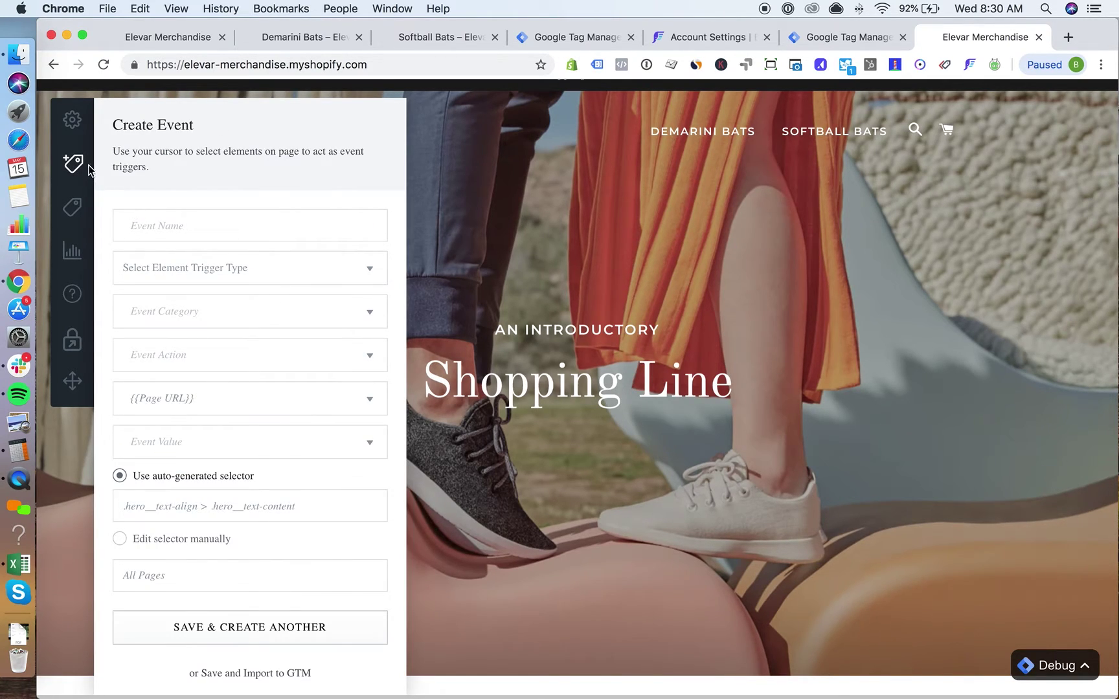
{"action": "left_click", "coordinate": [72, 339]}
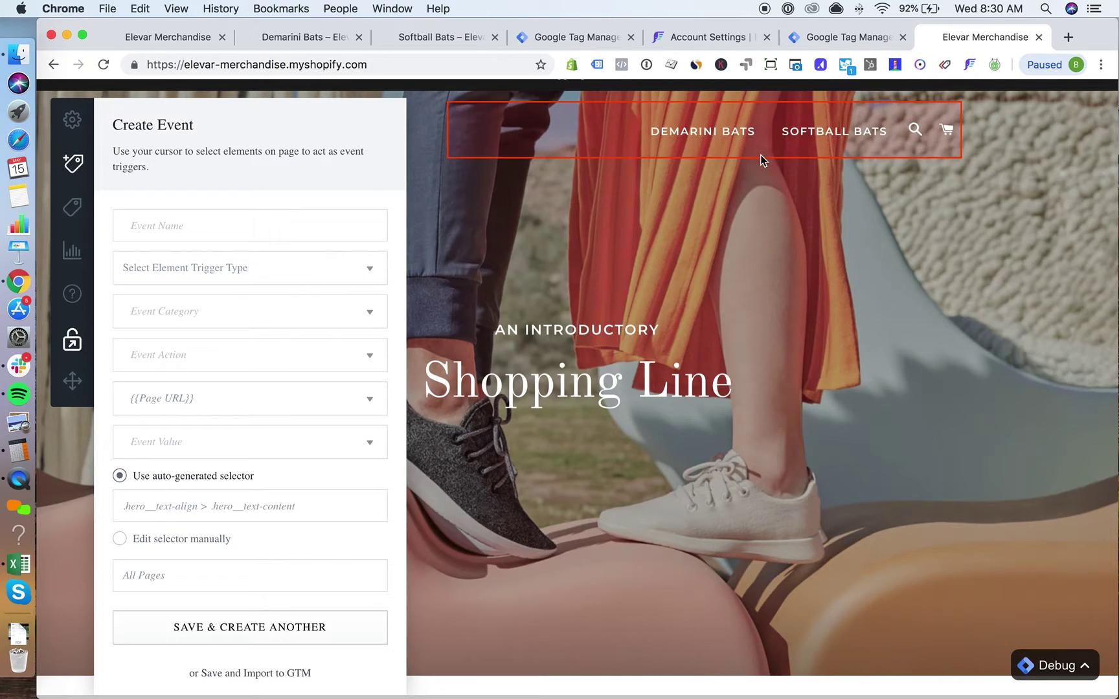
{"action": "left_click", "coordinate": [611, 133]}
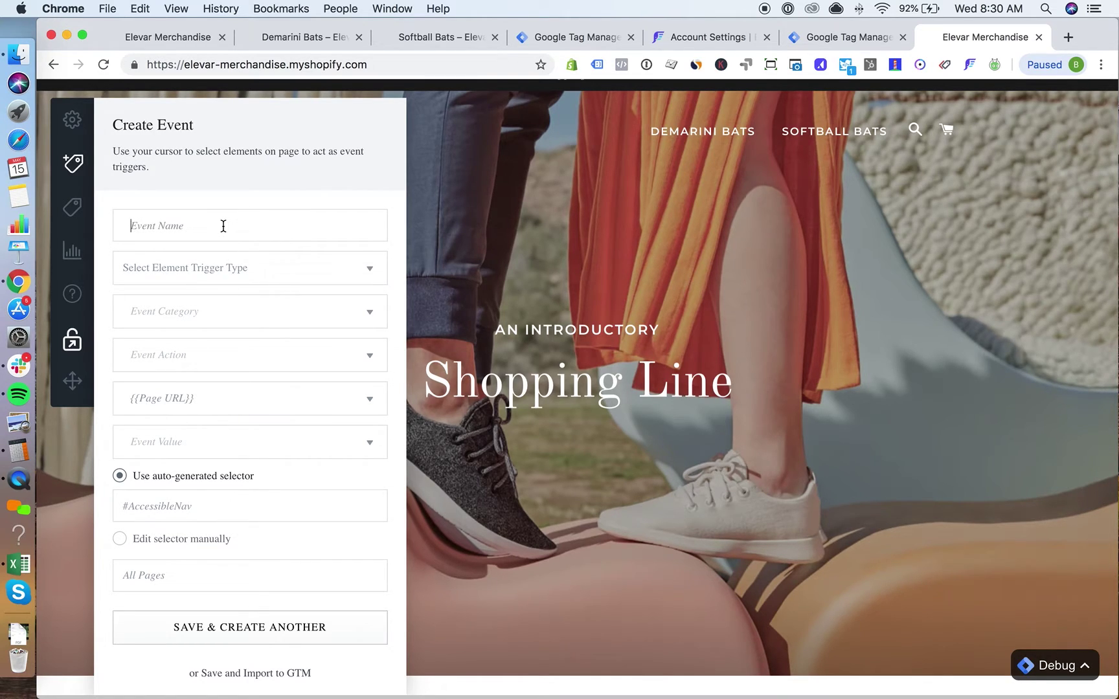
{"action": "type", "text": "Option 3"}
Set the event's trigger type to Click and its category to Global
{"action": "left_click", "coordinate": [231, 272]}
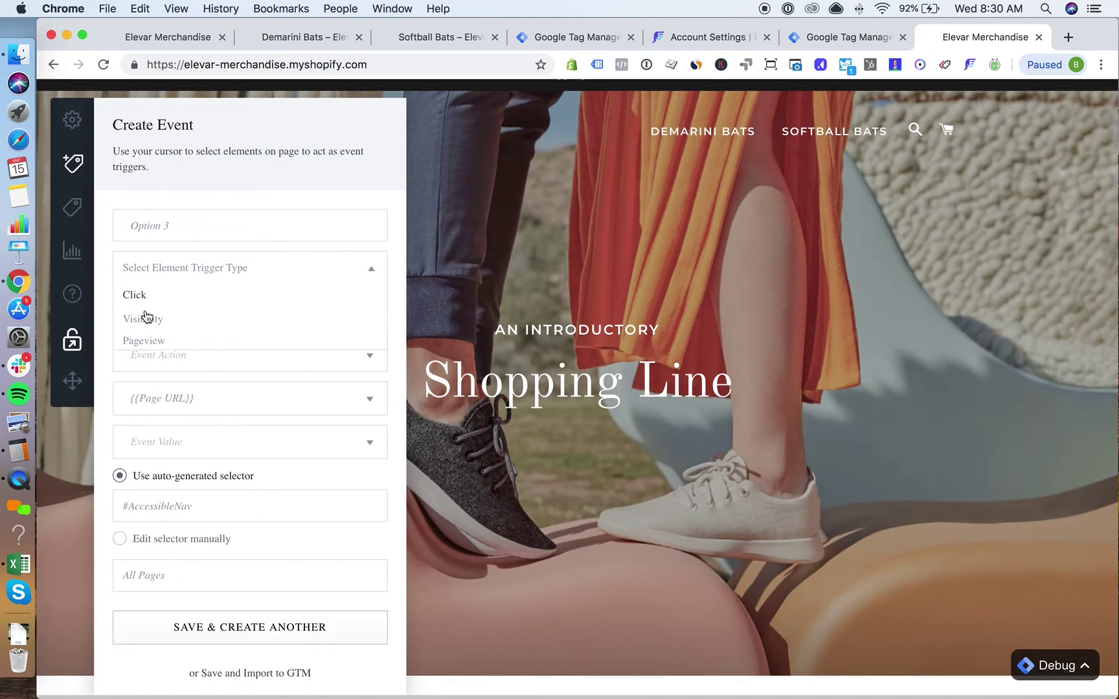
{"action": "left_click", "coordinate": [136, 294]}
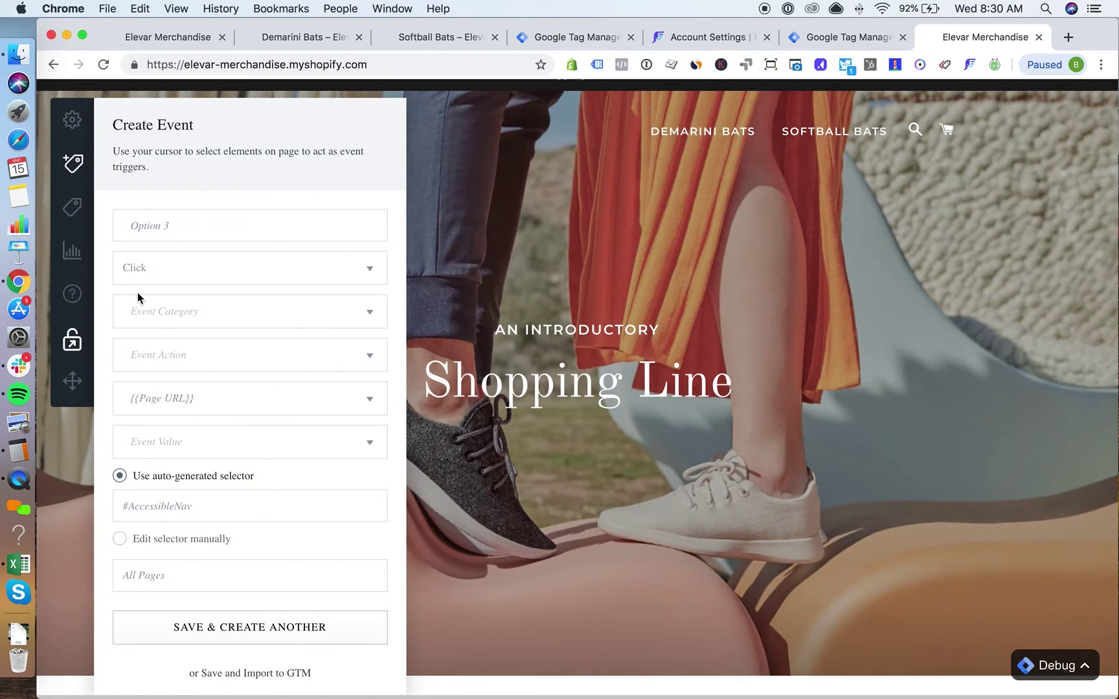
{"action": "left_click", "coordinate": [175, 312]}
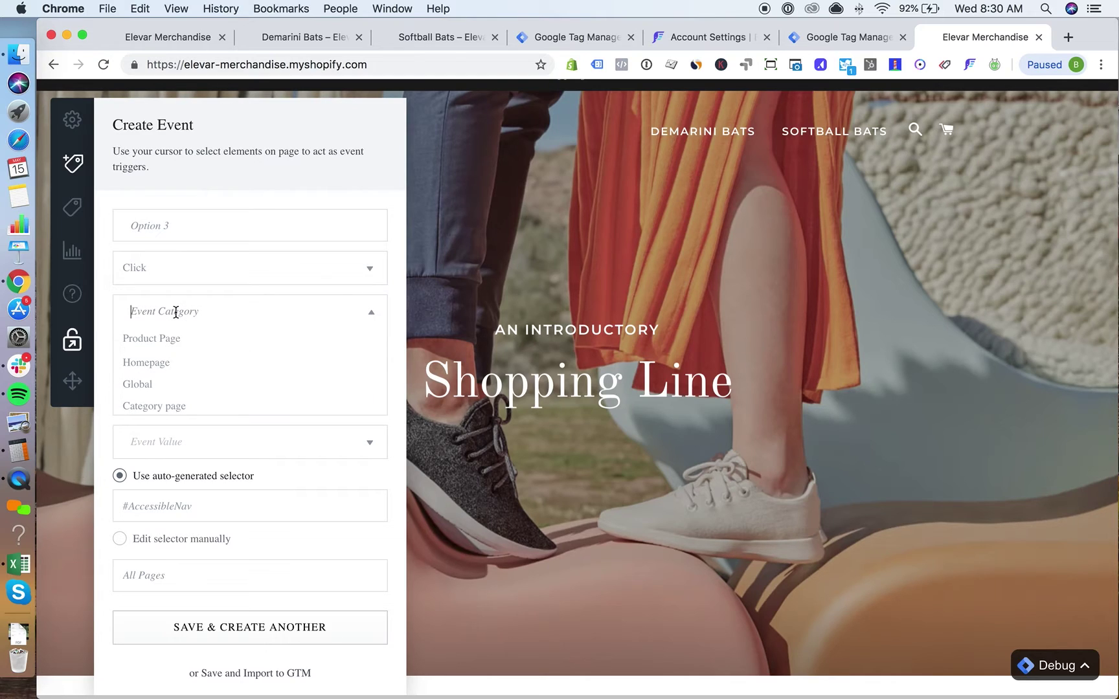
{"action": "type", "text": "Global"}
{"action": "left_click", "coordinate": [150, 384]}
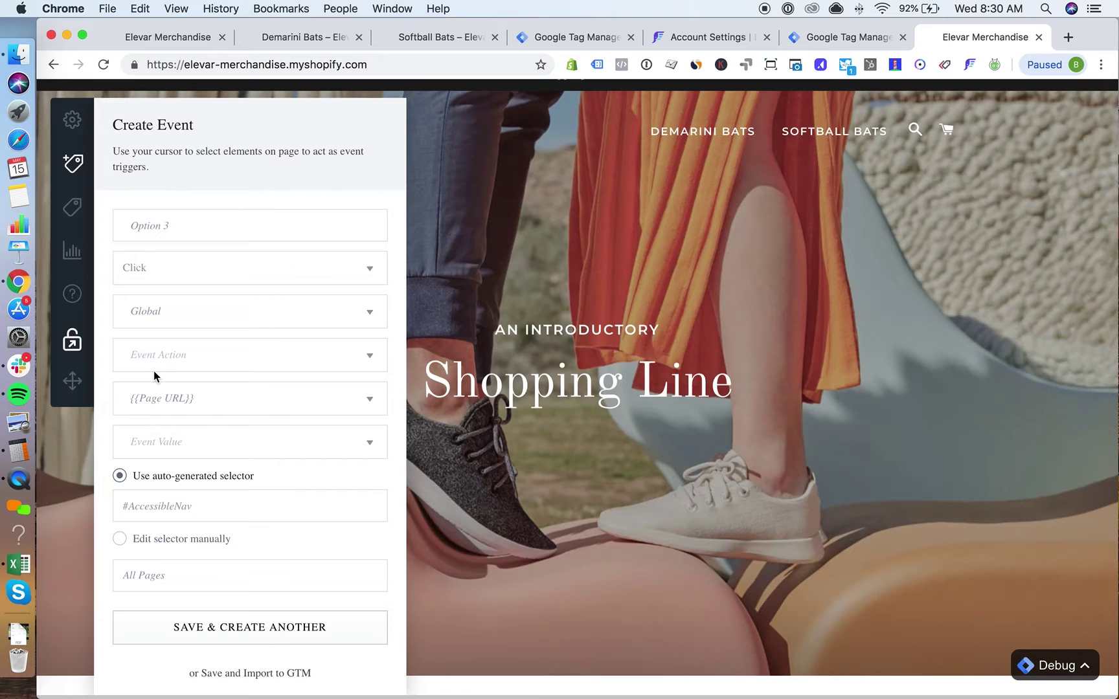
Set the event action to '{{Click Text}} - main menu'
{"action": "left_click", "coordinate": [167, 354]}
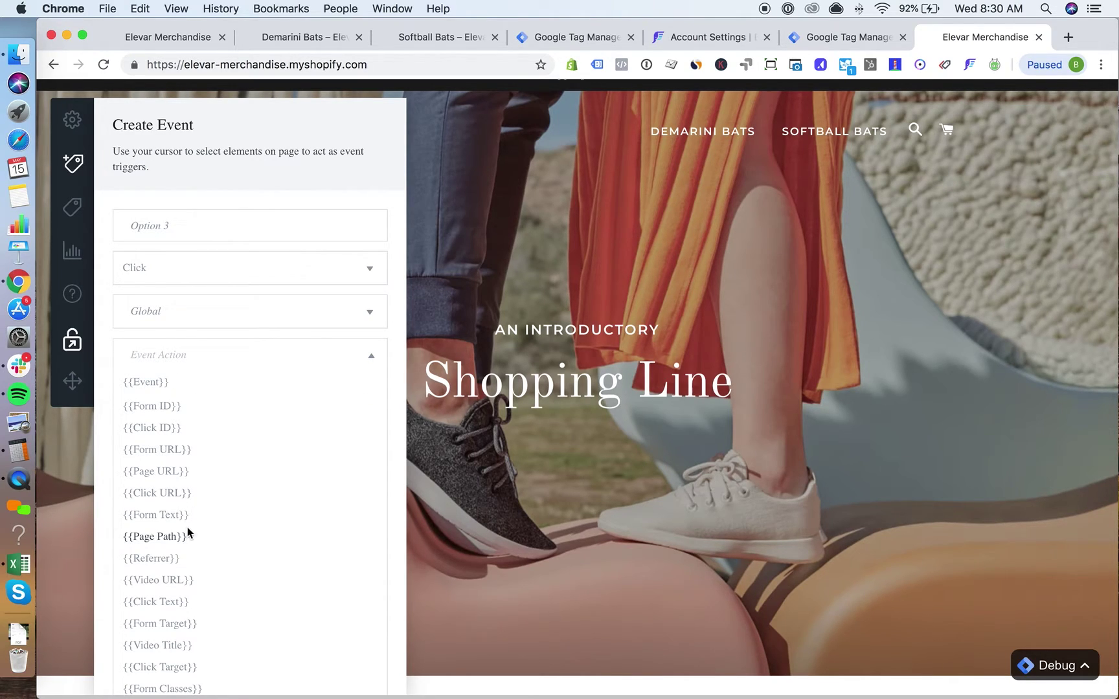
{"action": "left_click", "coordinate": [146, 602]}
{"action": "left_click", "coordinate": [228, 349]}
{"action": "type", "text": "- main menu"}
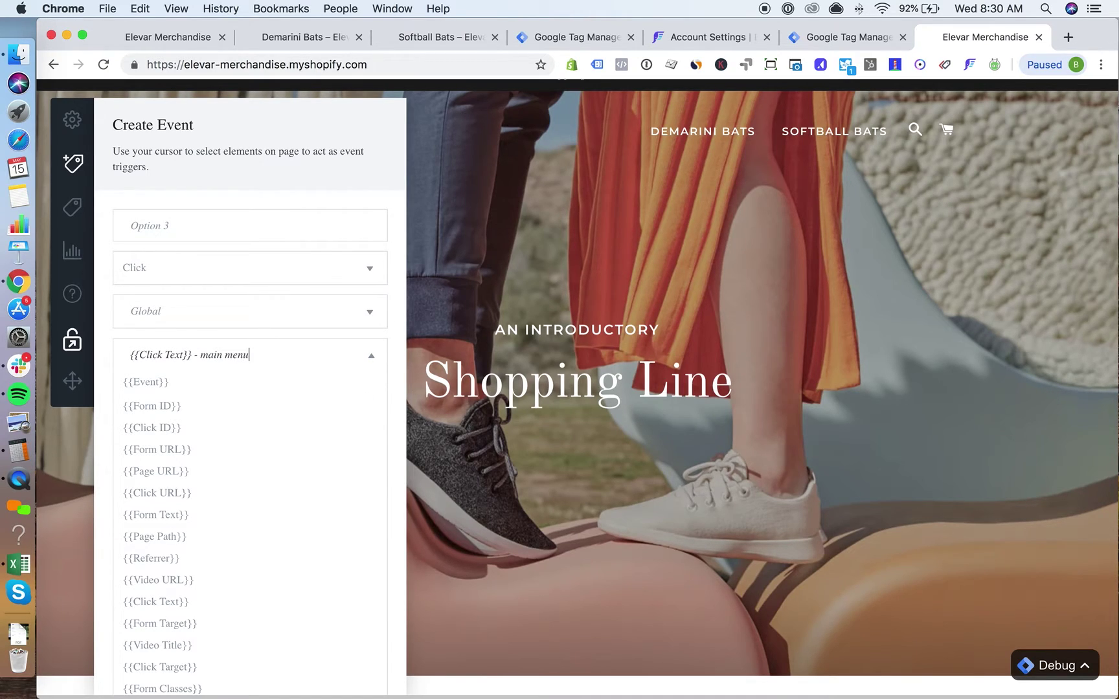
{"action": "left_click", "coordinate": [370, 356]}
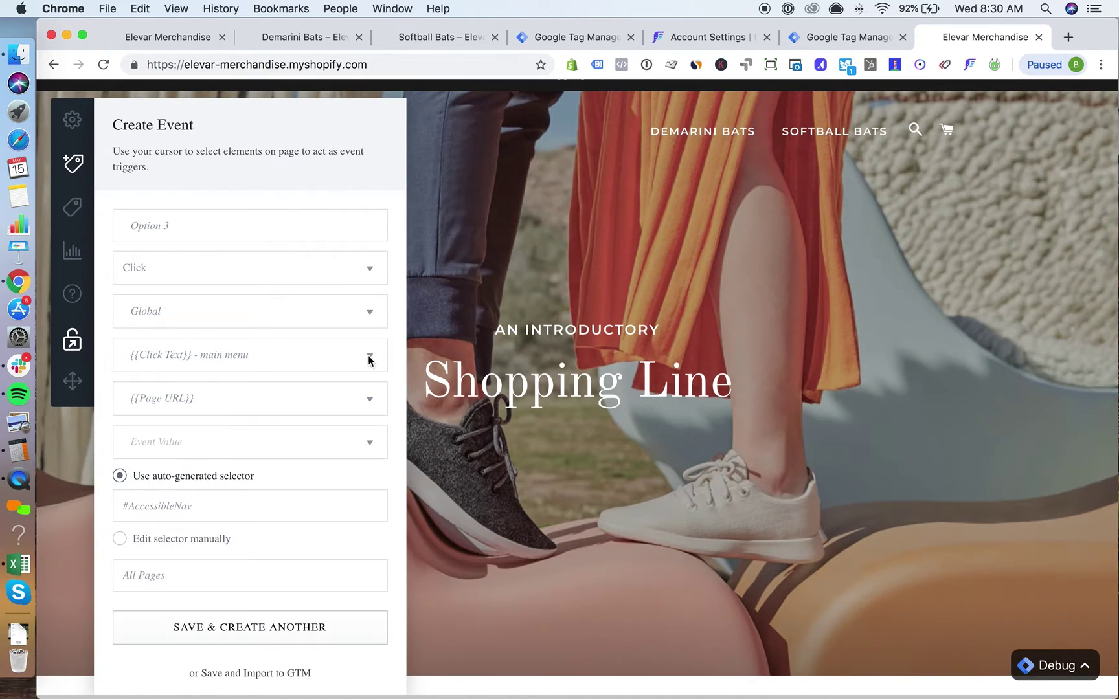
Keep the {{Page URL}} label and All Pages, then save the Option 3 event
{"action": "left_click", "coordinate": [190, 398]}
{"action": "scroll", "coordinate": [227, 509], "scroll_direction": "down", "scroll_amount": 2}
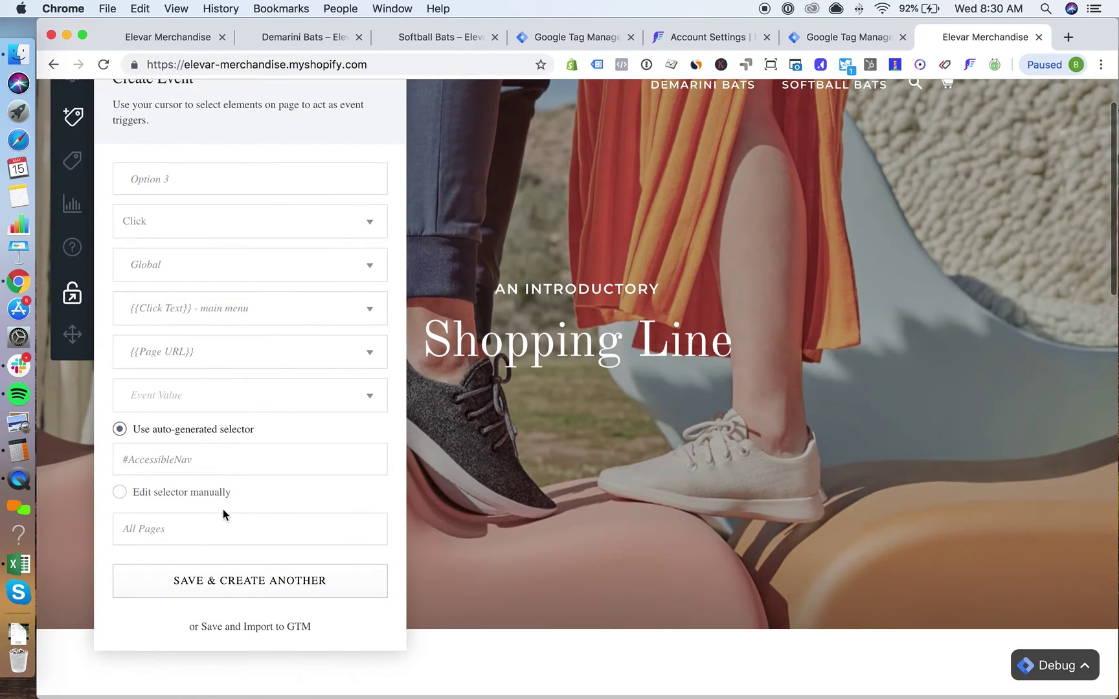
{"action": "left_click", "coordinate": [176, 536]}
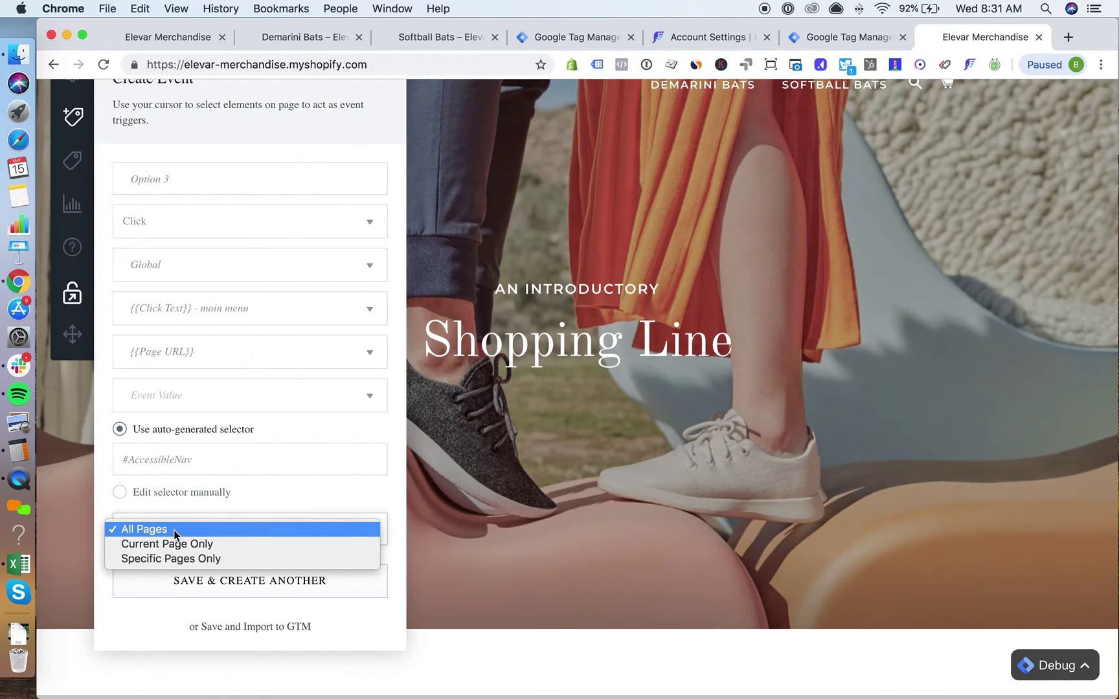
{"action": "left_click", "coordinate": [254, 500]}
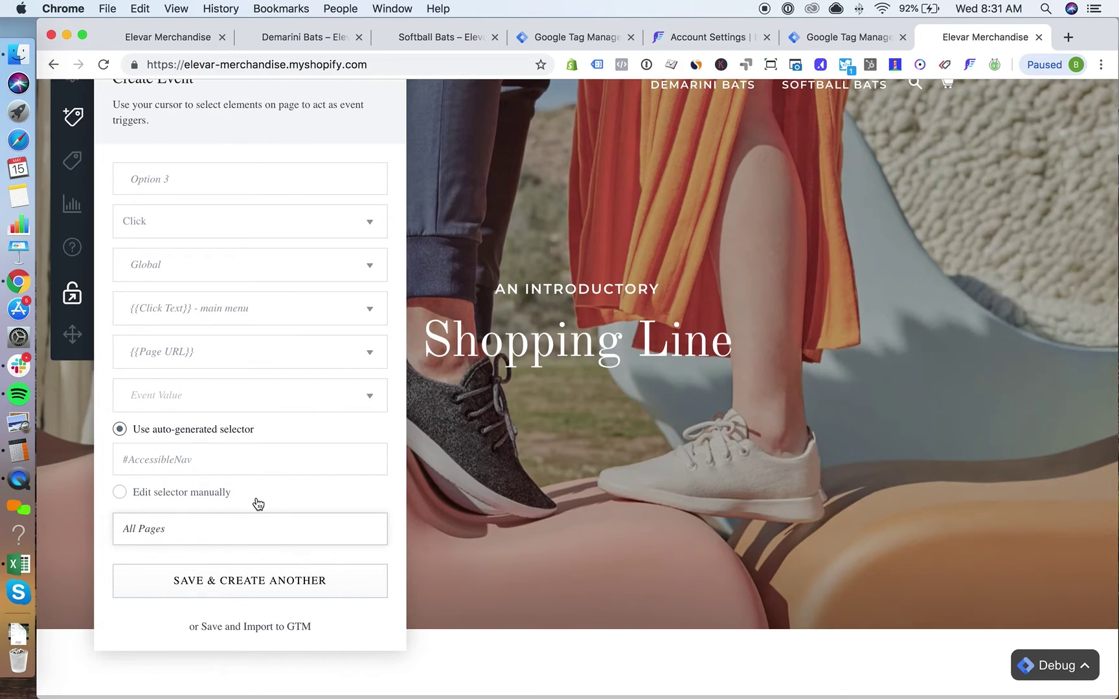
{"action": "left_click", "coordinate": [231, 582]}
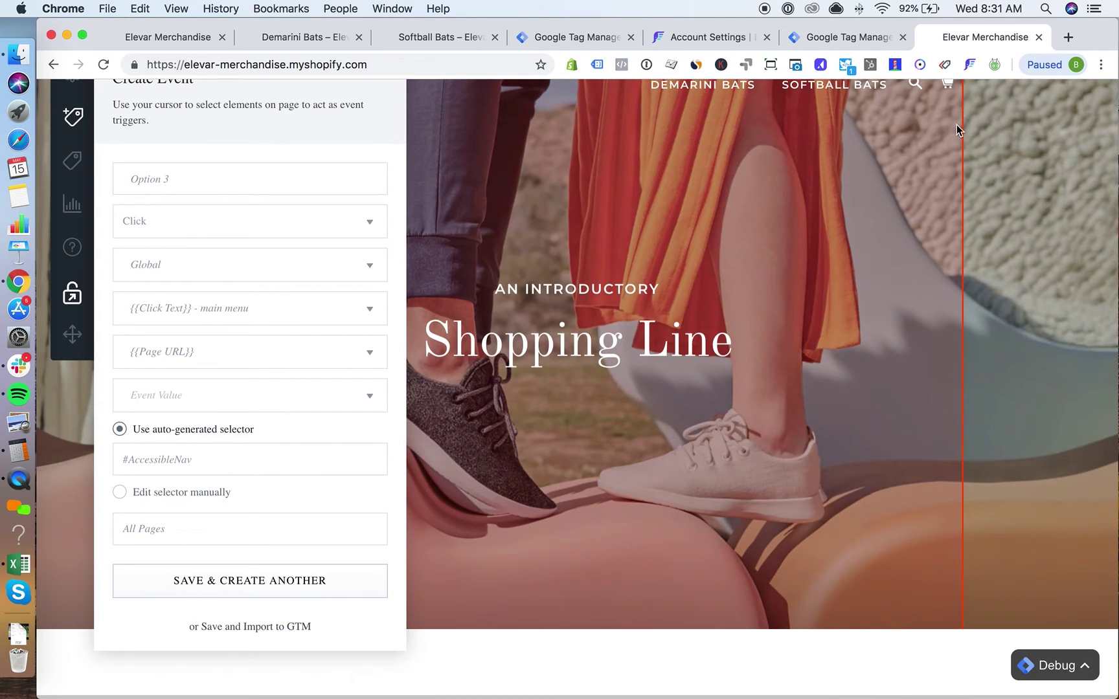
From the Show Events list, import Option 3 and the other created events into GTM
{"action": "scroll", "coordinate": [107, 283], "scroll_direction": "up", "scroll_amount": 2}
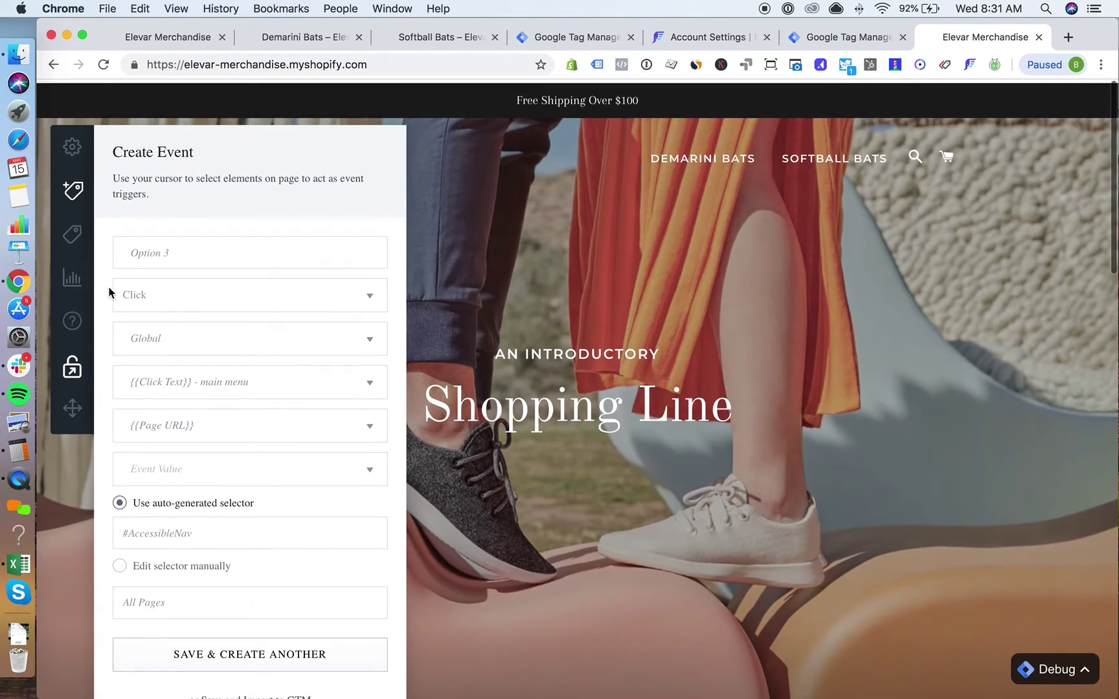
{"action": "left_click", "coordinate": [72, 230]}
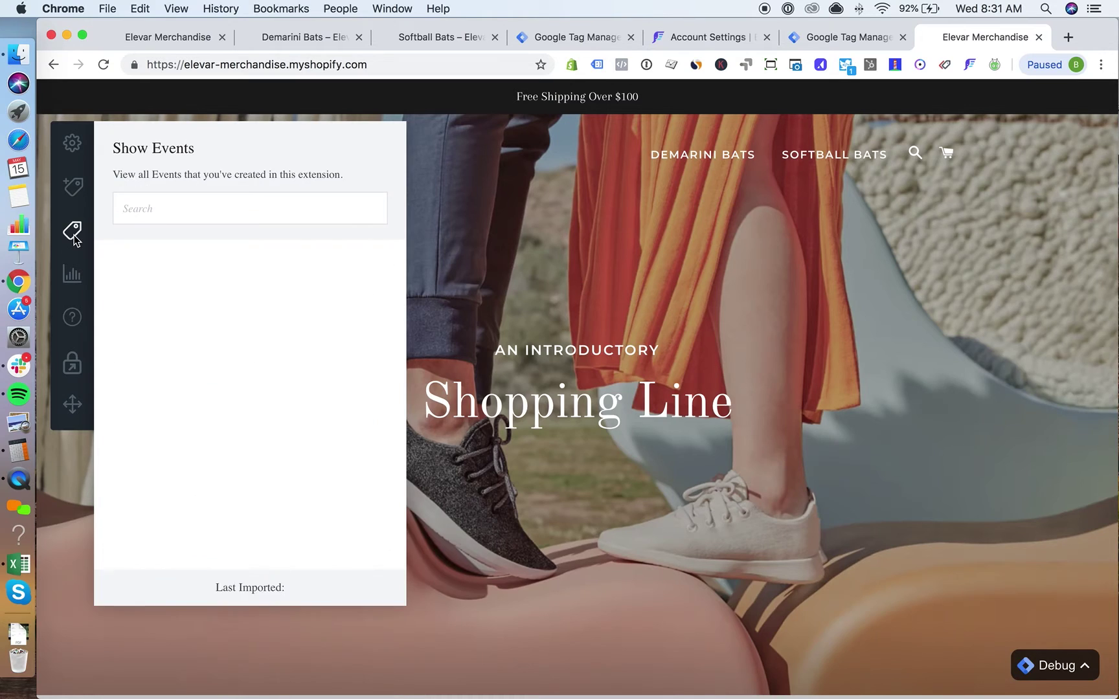
{"action": "mouse_move", "coordinate": [140, 292]}
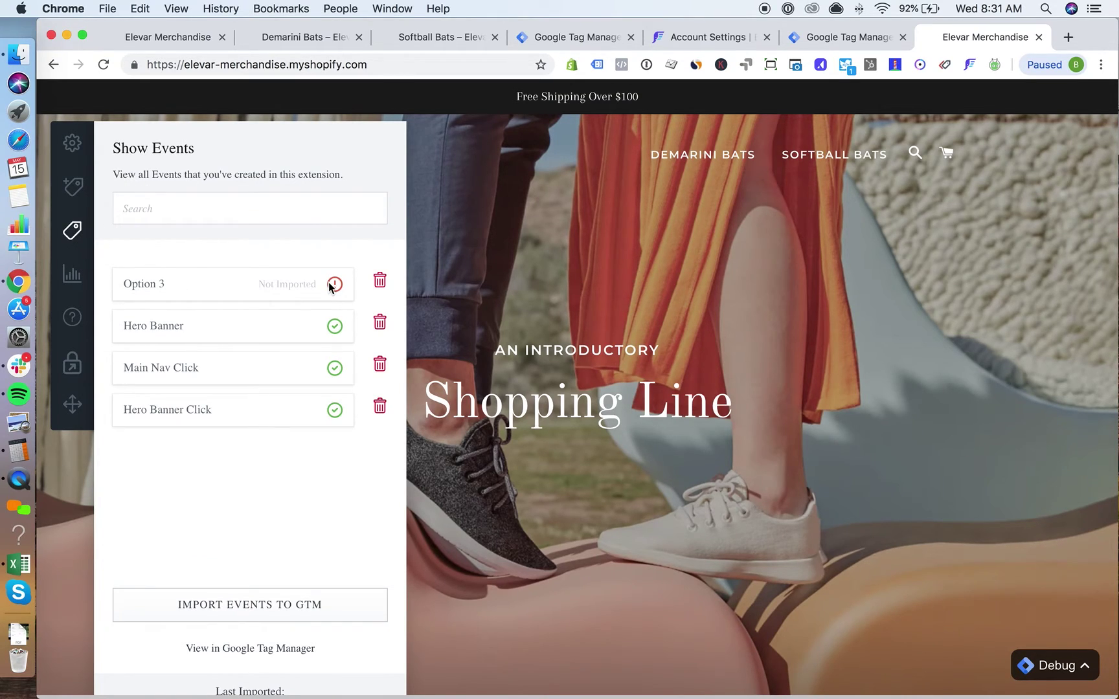
{"action": "left_click", "coordinate": [237, 603]}
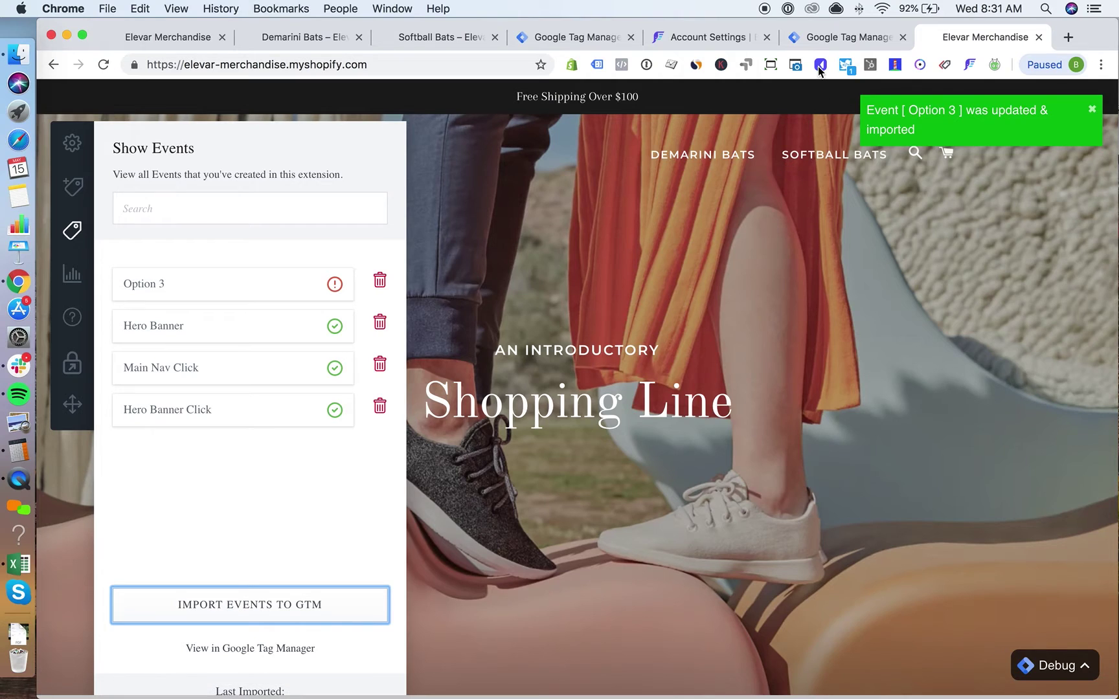
Reload the GTM workspace and sort Workspace Changes by Last Edited
{"action": "left_click", "coordinate": [825, 39]}
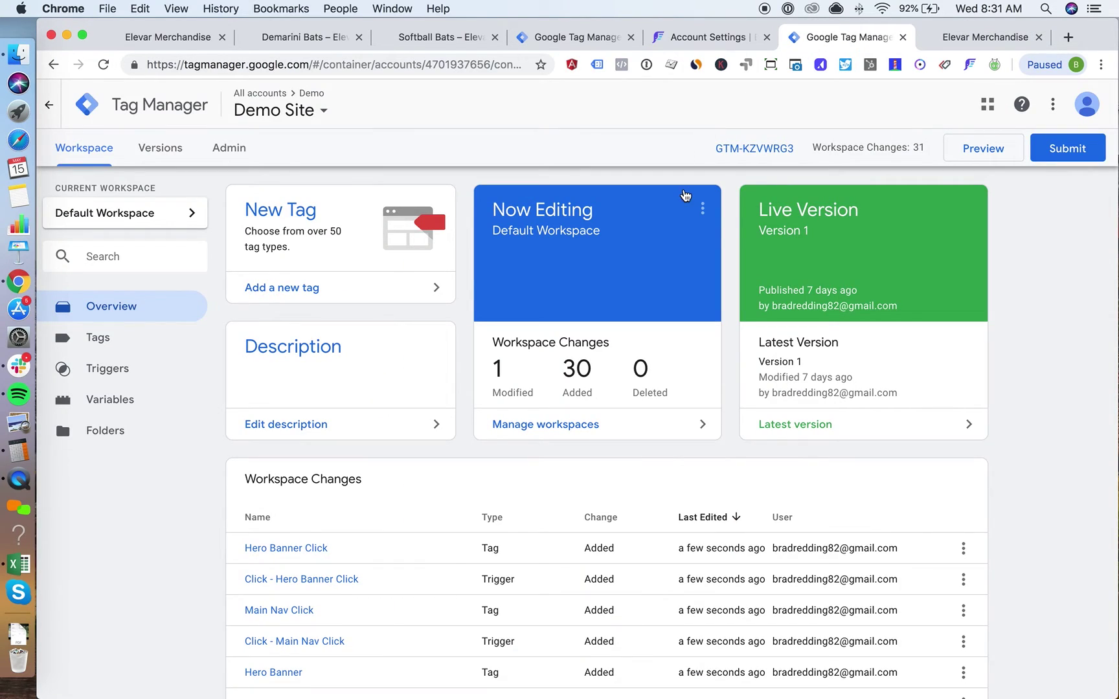
{"action": "left_click", "coordinate": [103, 64]}
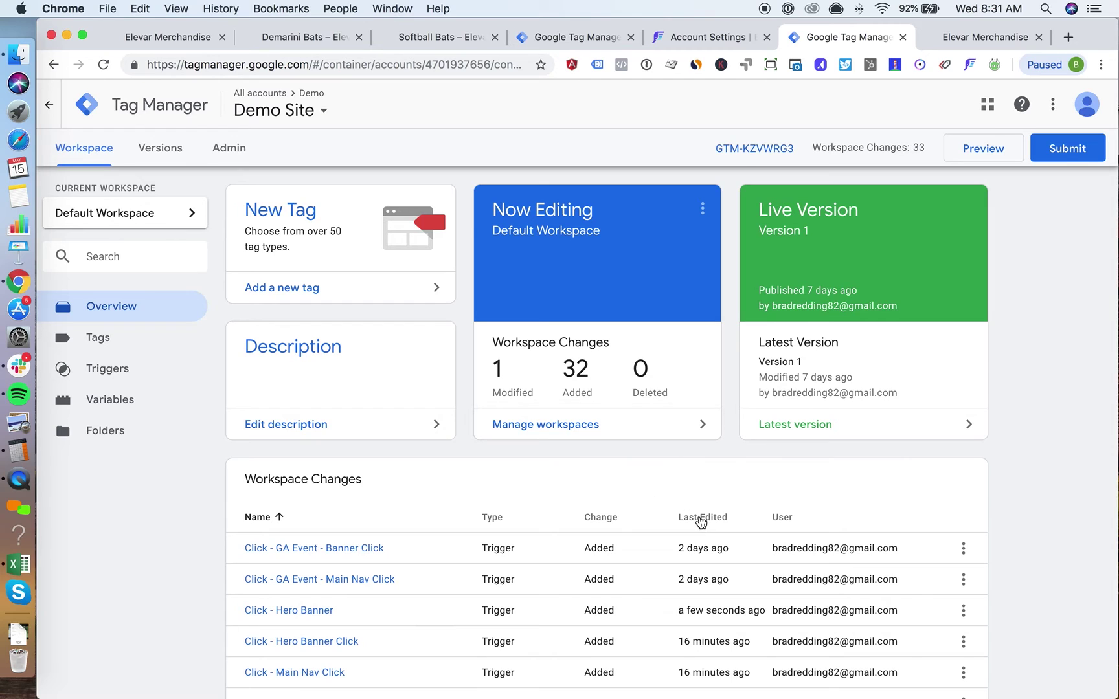
{"action": "left_click", "coordinate": [703, 519]}
{"action": "left_click", "coordinate": [702, 521]}
{"action": "scroll", "coordinate": [635, 518], "scroll_direction": "down", "scroll_amount": 3}
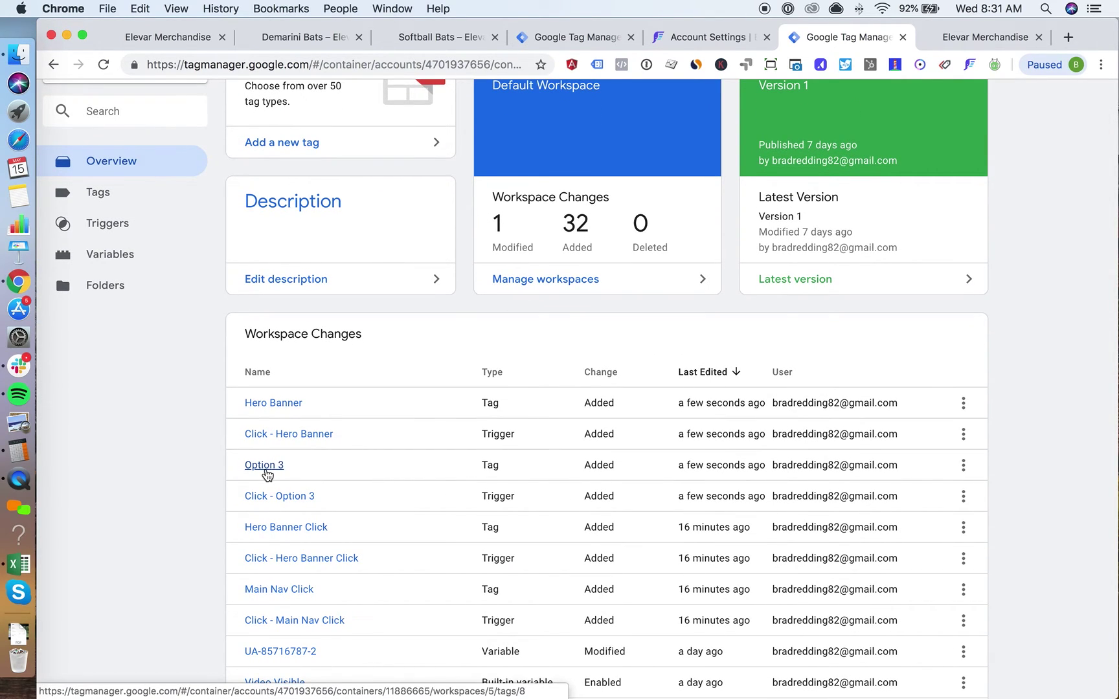
Review the Option 3 tag and its Click - Option 3 #AccessibleNav trigger, then return to Elevar
{"action": "left_click", "coordinate": [264, 466]}
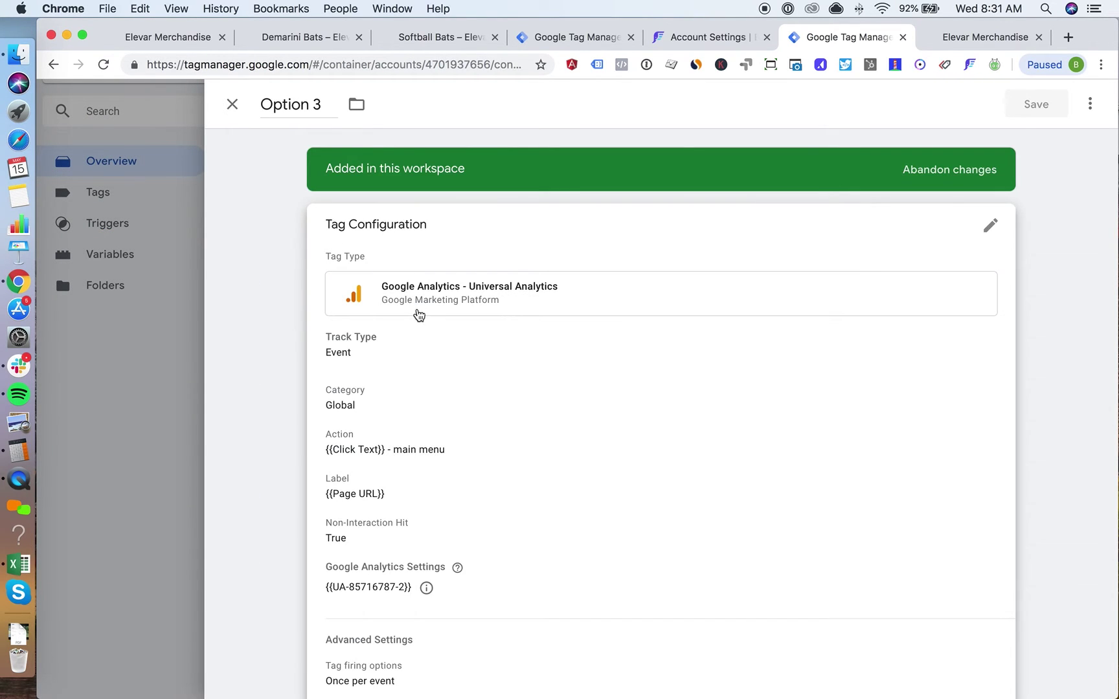
{"action": "scroll", "coordinate": [408, 272], "scroll_direction": "down", "scroll_amount": 2}
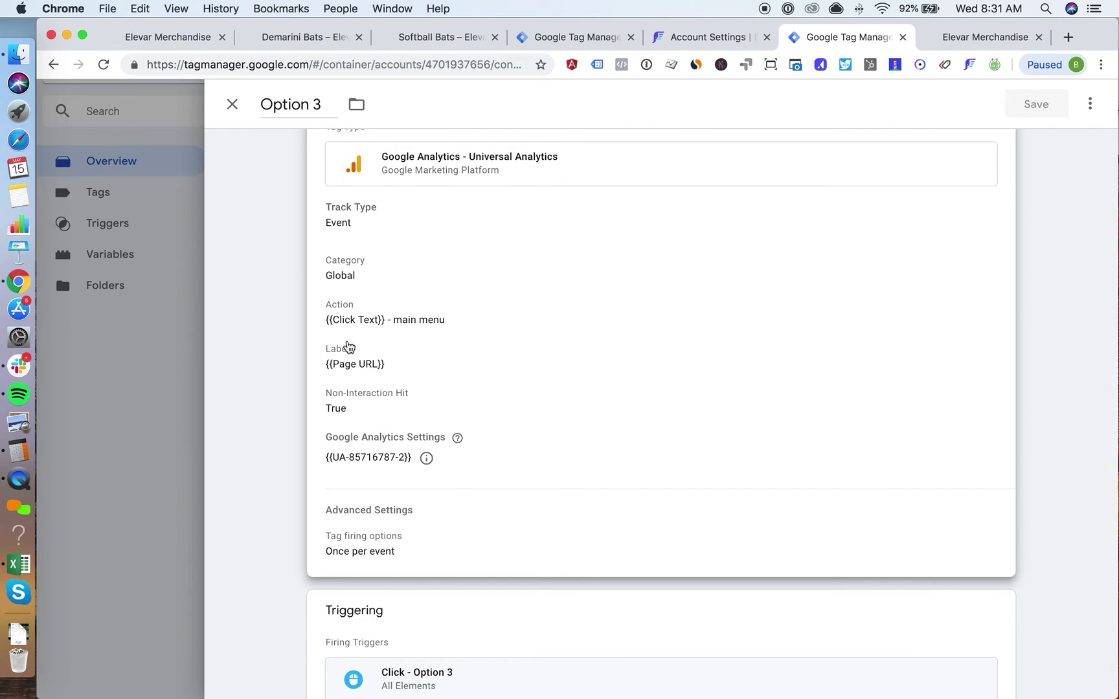
{"action": "scroll", "coordinate": [387, 367], "scroll_direction": "down", "scroll_amount": 1}
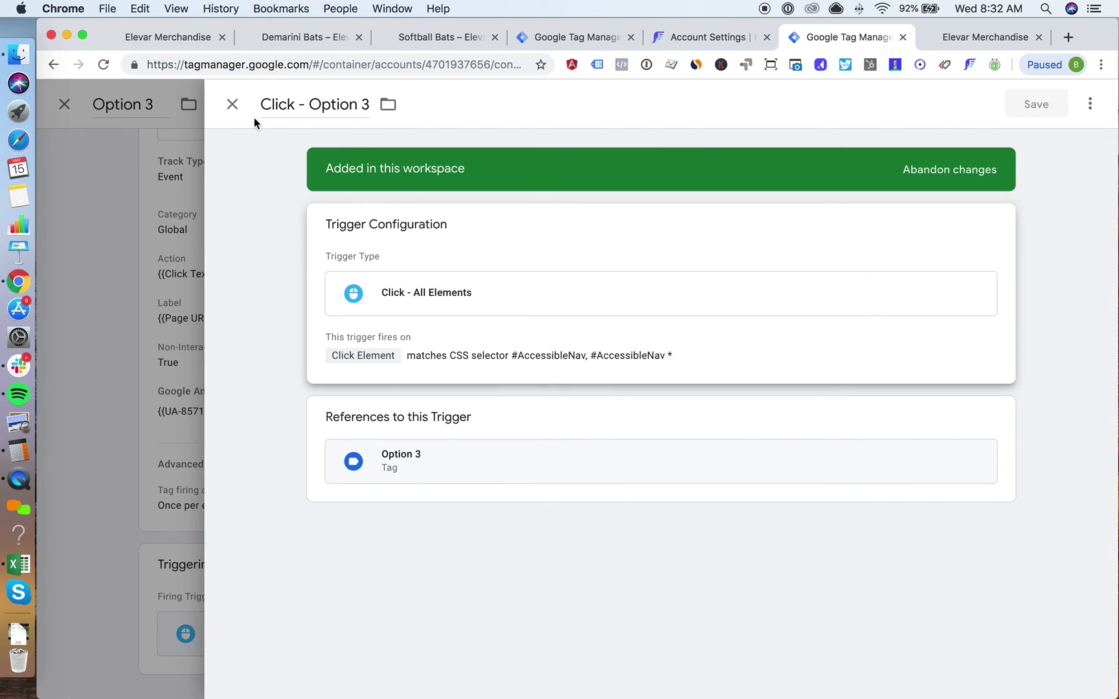
{"action": "left_click", "coordinate": [233, 105]}
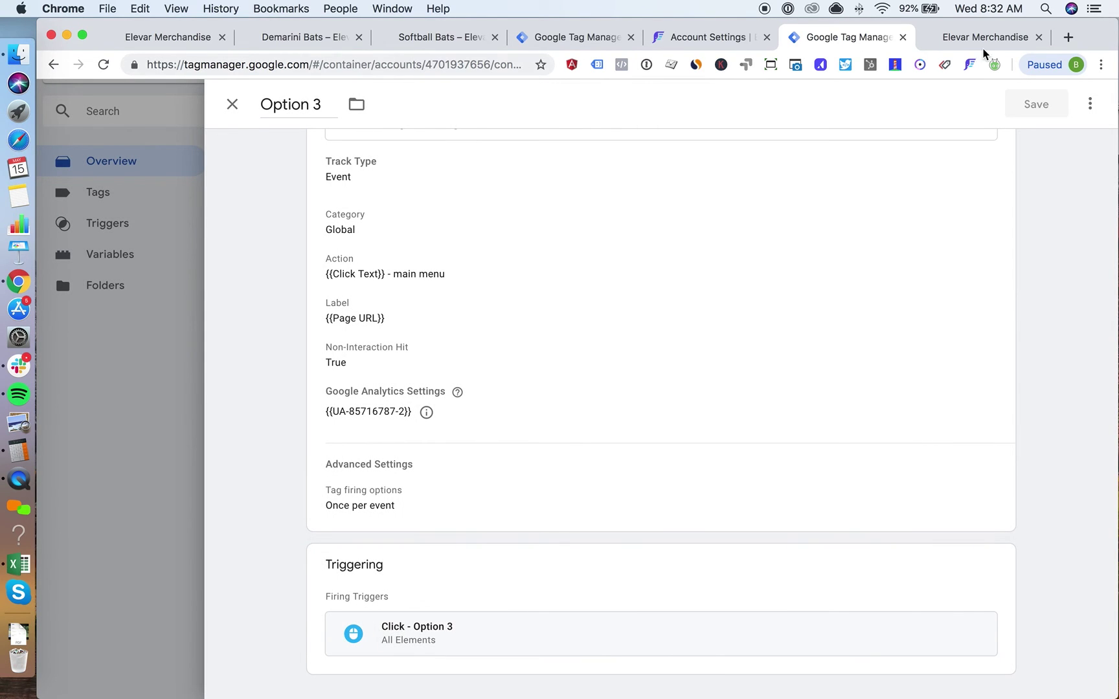
{"action": "left_click", "coordinate": [965, 39]}
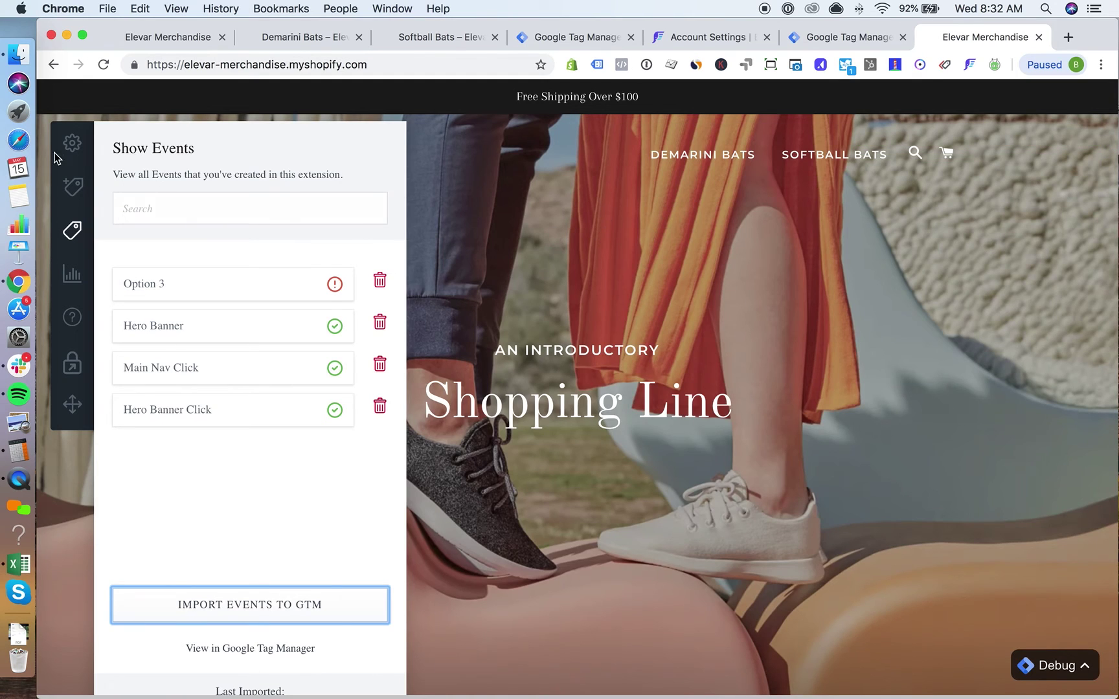
Start a new Elevar event with the hero text area (.hero__text-align > .hero__text-content) picked
{"action": "scroll", "coordinate": [638, 382], "scroll_direction": "down", "scroll_amount": 3}
{"action": "scroll", "coordinate": [635, 385], "scroll_direction": "up", "scroll_amount": 2}
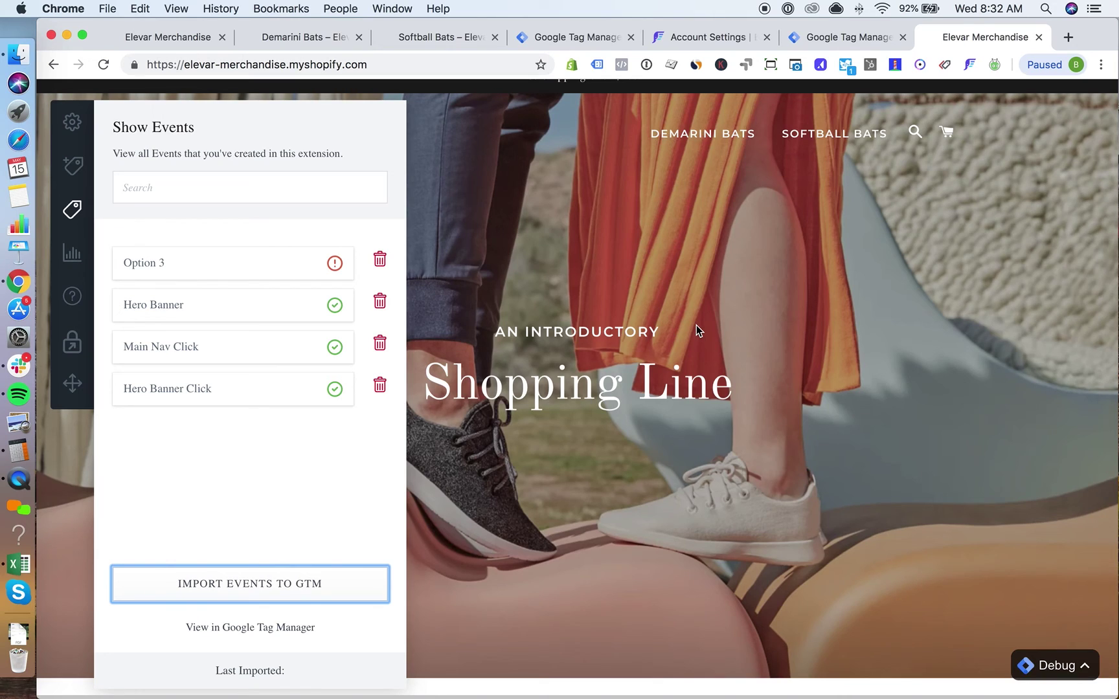
{"action": "left_click", "coordinate": [73, 169]}
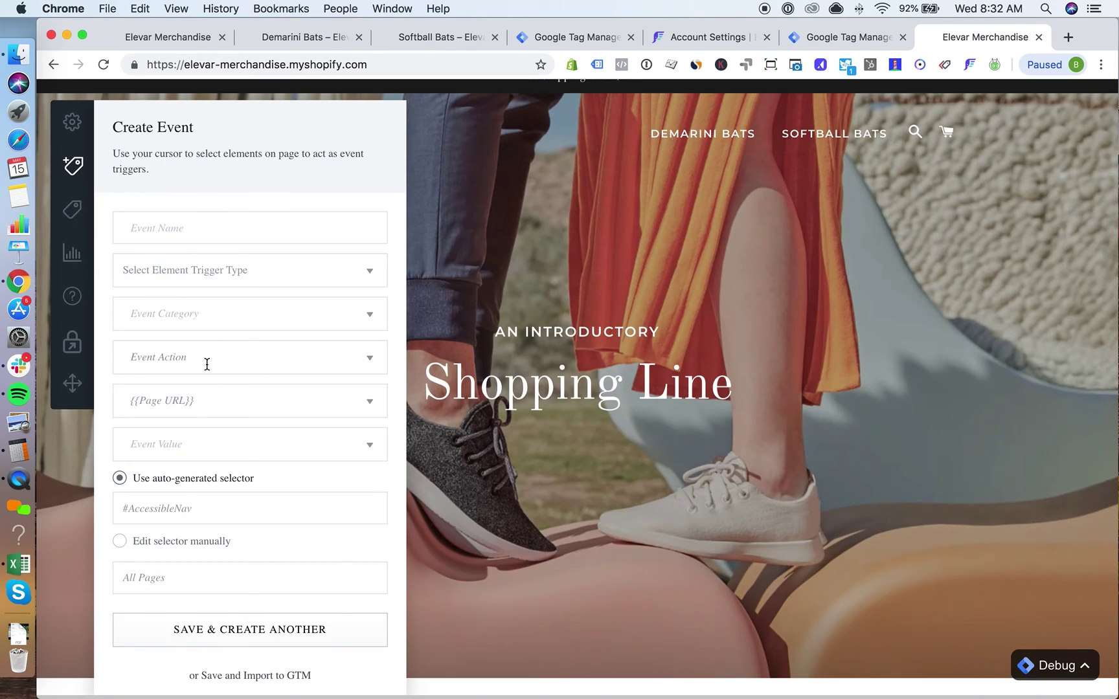
{"action": "left_click", "coordinate": [73, 342]}
{"action": "left_click", "coordinate": [781, 369]}
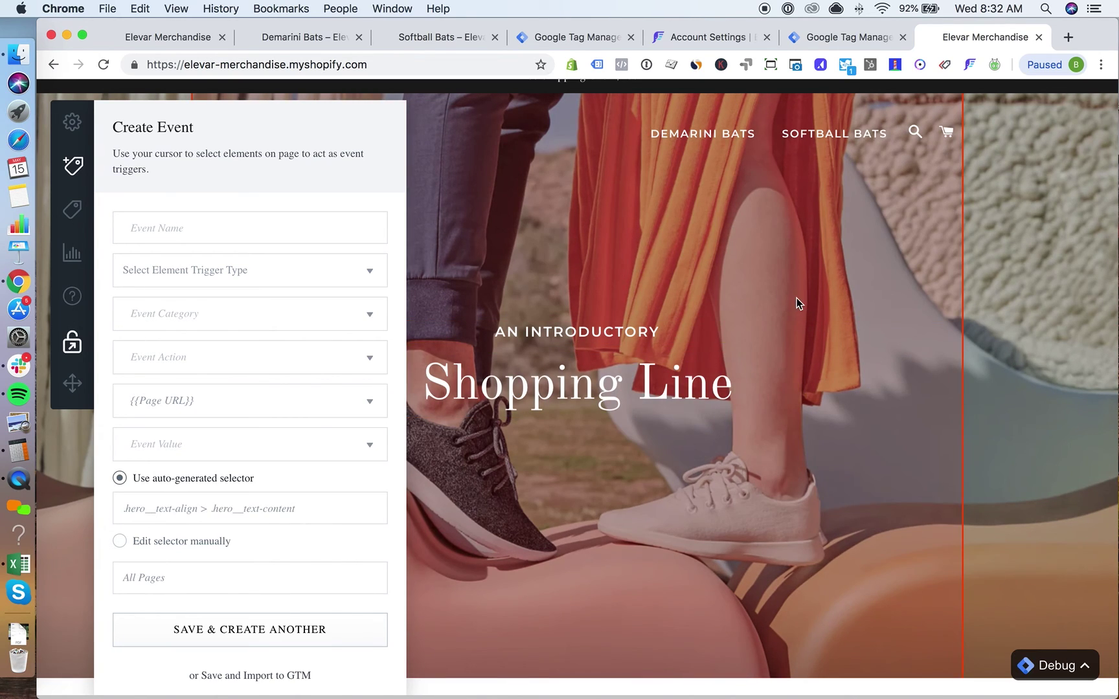